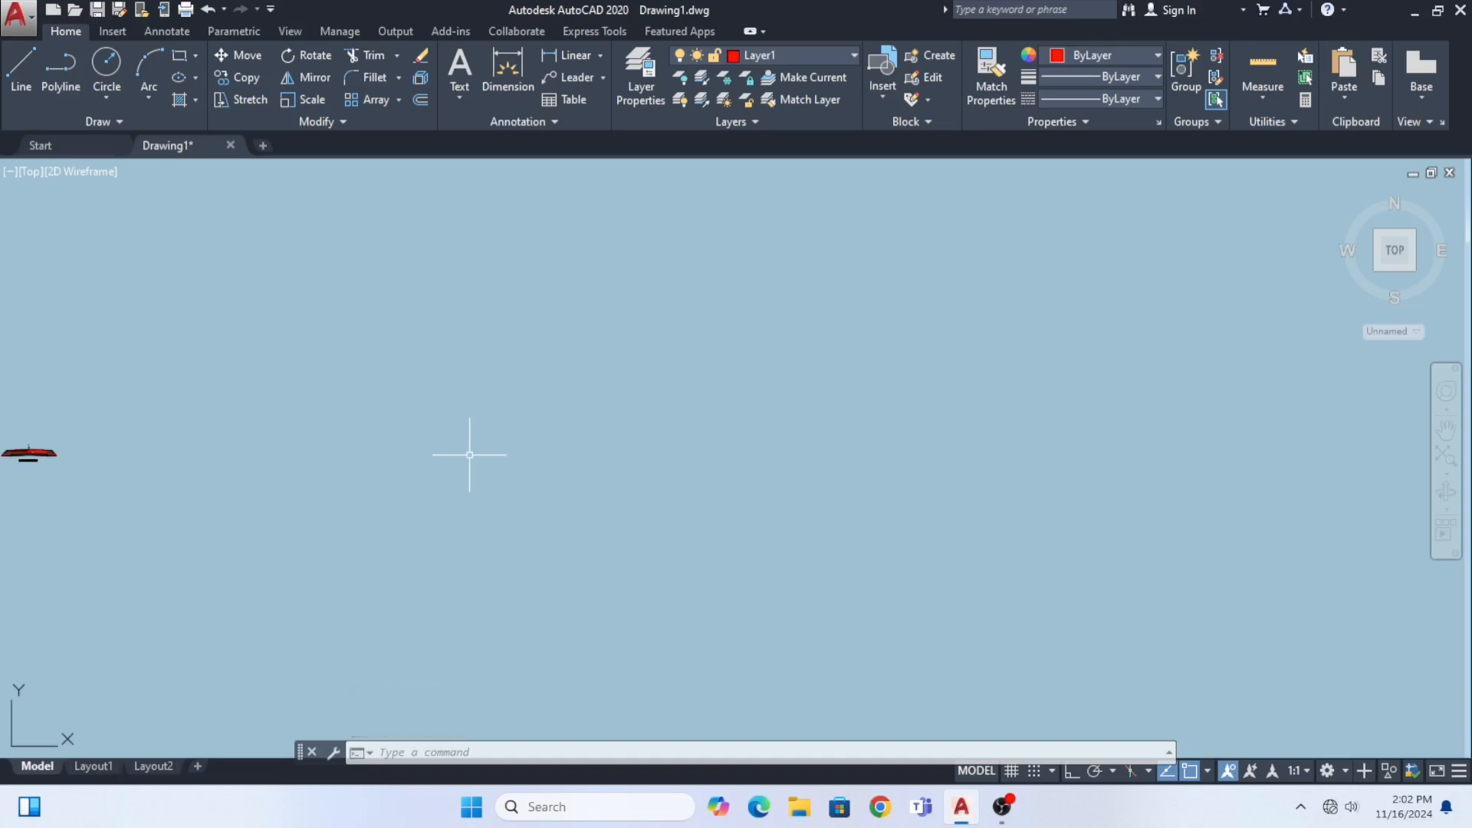
# Step: Draw a single nearly horizontal line in the empty area beside the existing red drawing
pyautogui.press('Escape')
pyautogui.press('Escape')
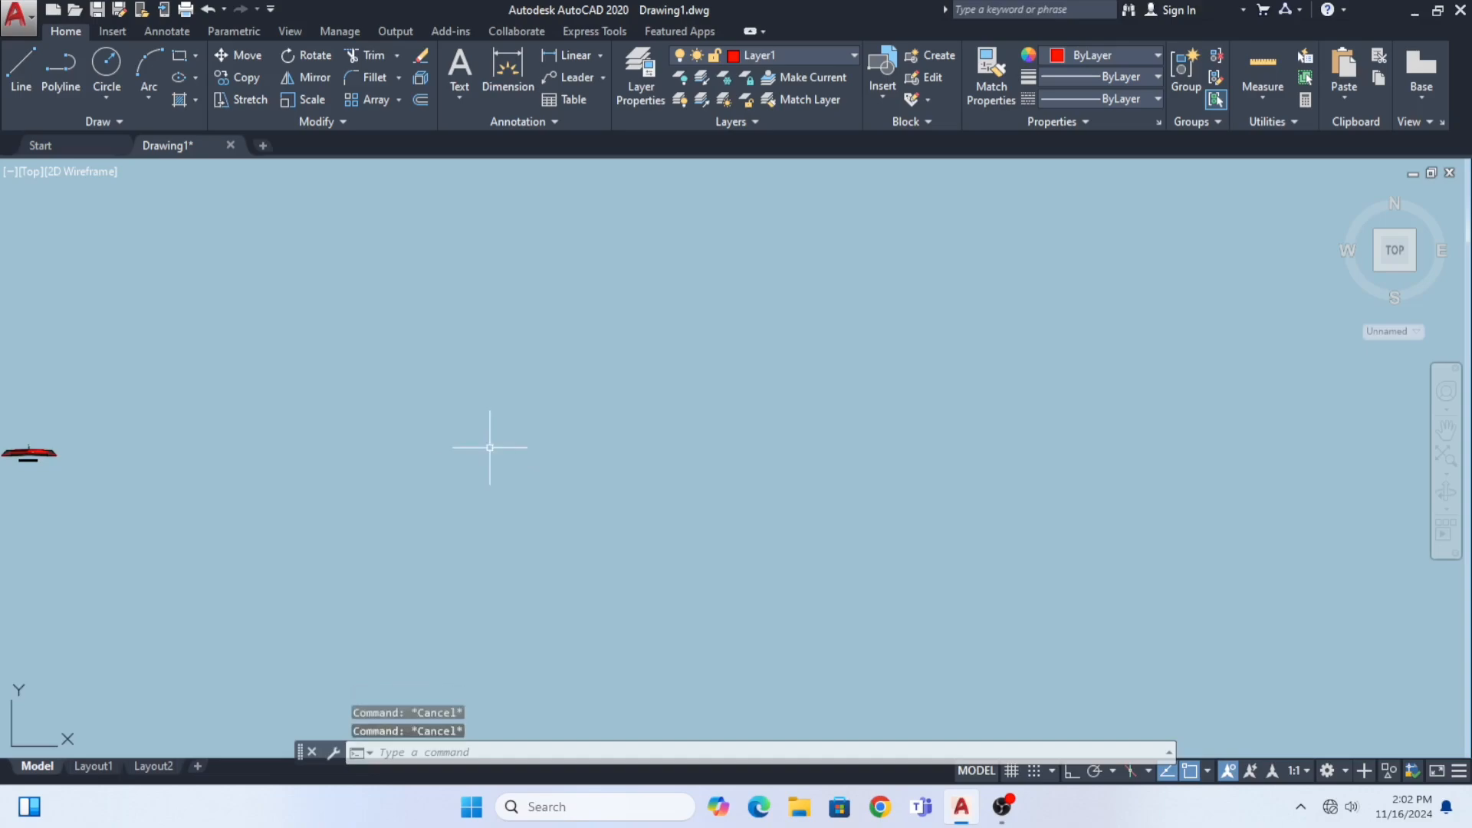
pyautogui.write('l')
pyautogui.press('Return')
pyautogui.click(562, 336)
pyautogui.click(817, 349)
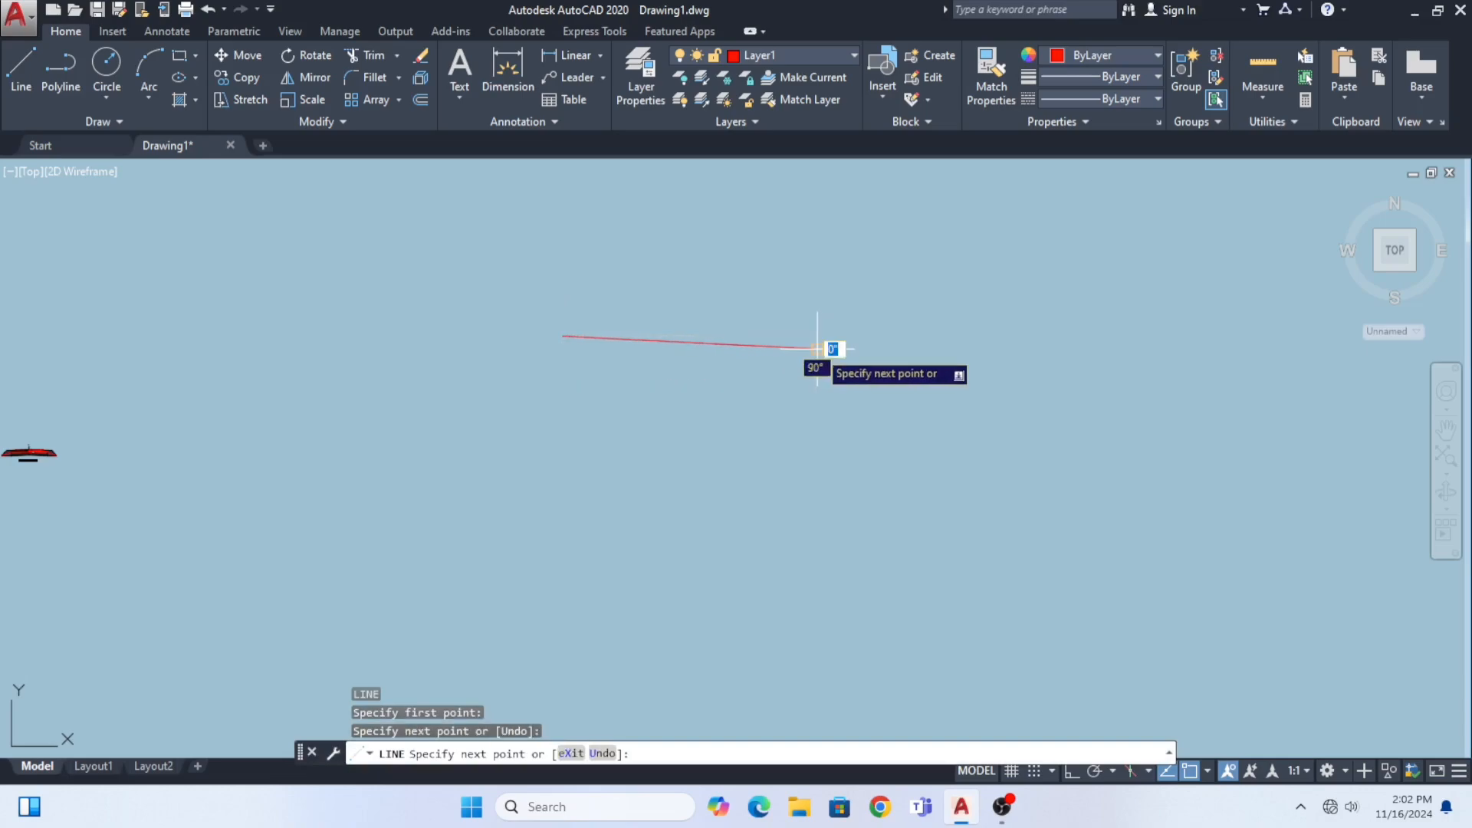
pyautogui.press('Return')
# Step: Draw a short steep line from below up to the right endpoint of the nearly horizontal line
pyautogui.press('Return')
pyautogui.click(839, 408)
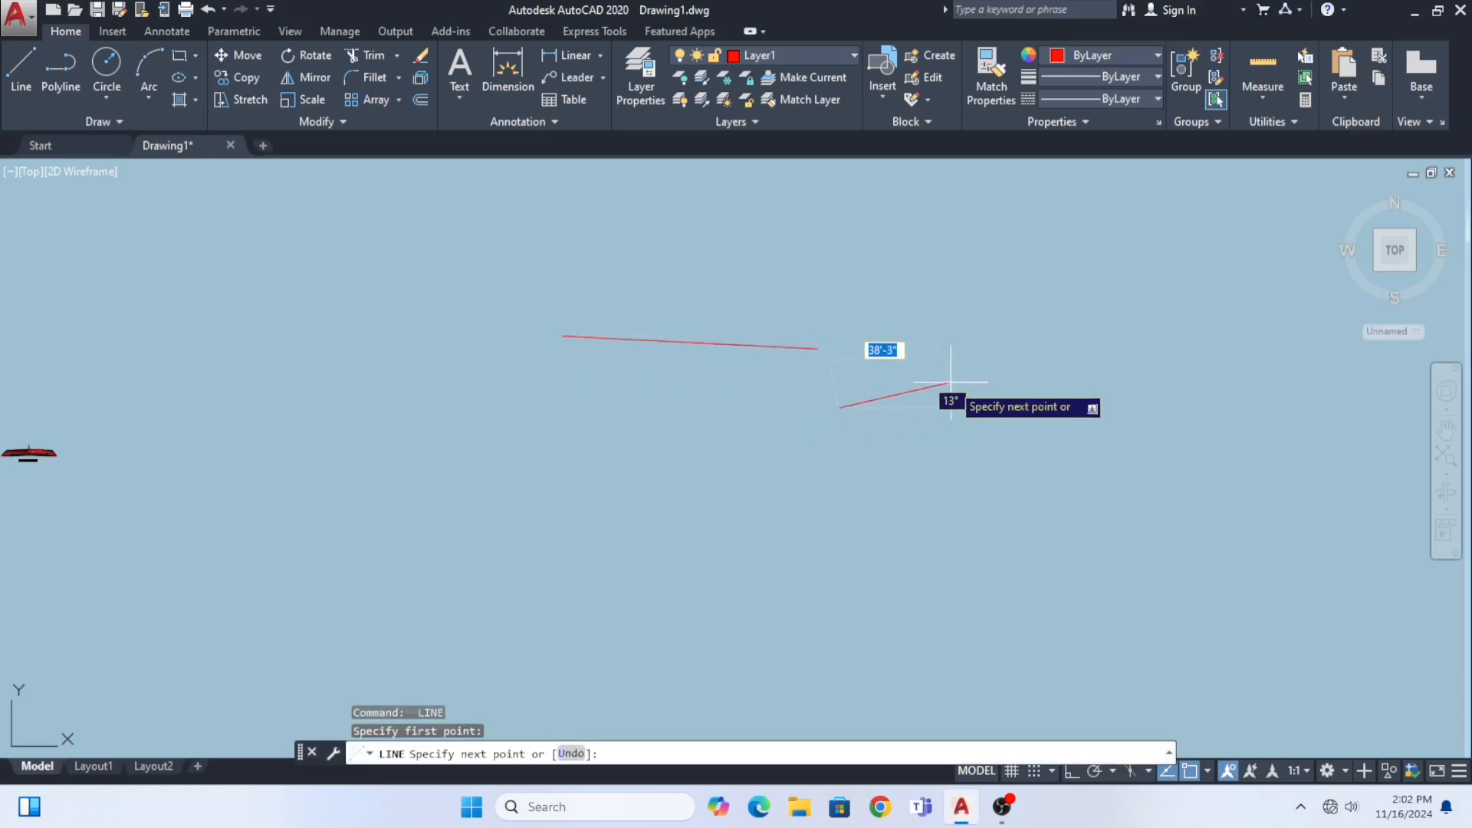
pyautogui.click(818, 349)
pyautogui.press('Escape')
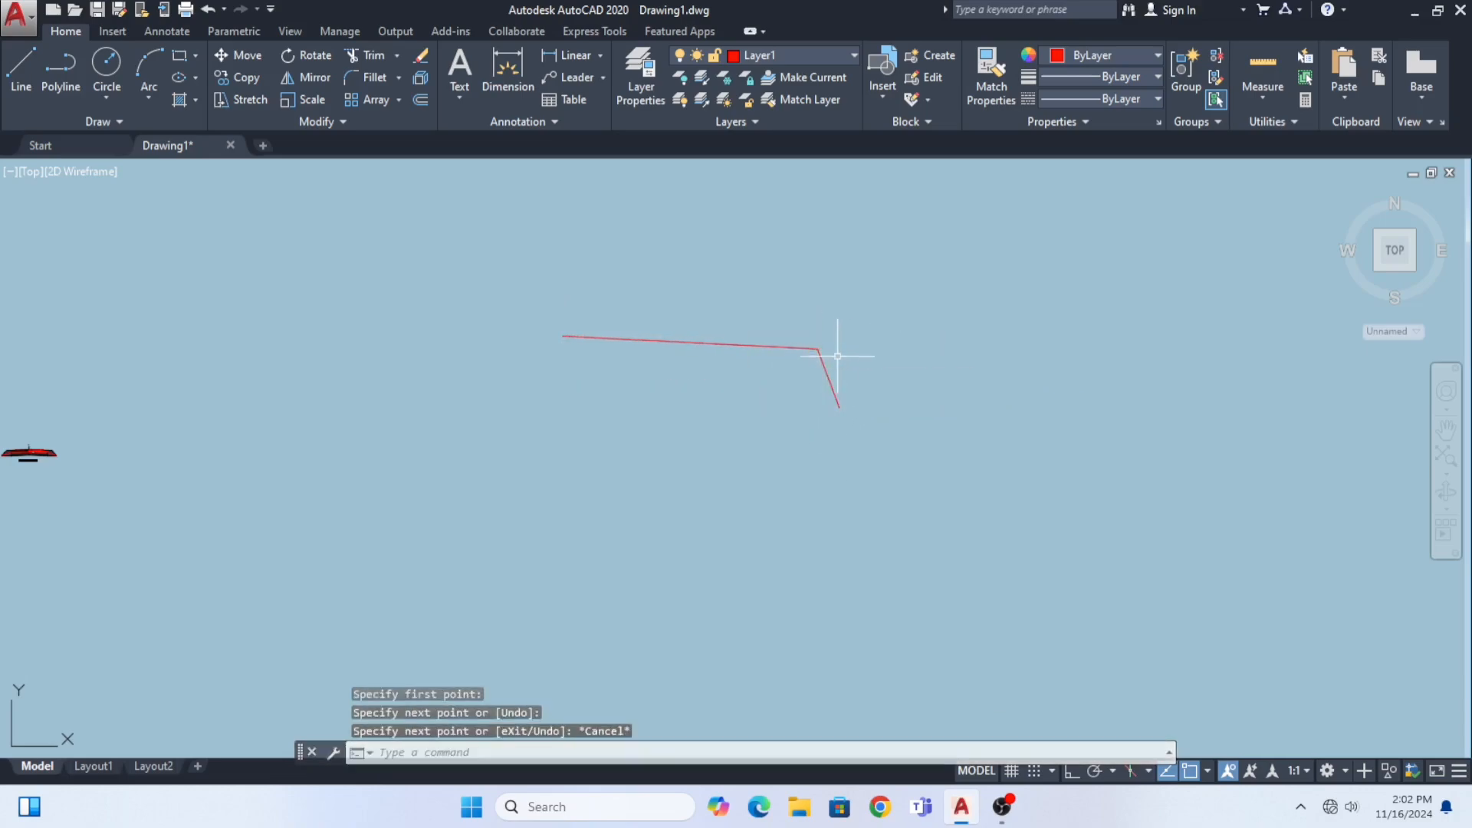
# Step: Join the nearly horizontal line and the short steep line into one polyline
pyautogui.click(794, 348)
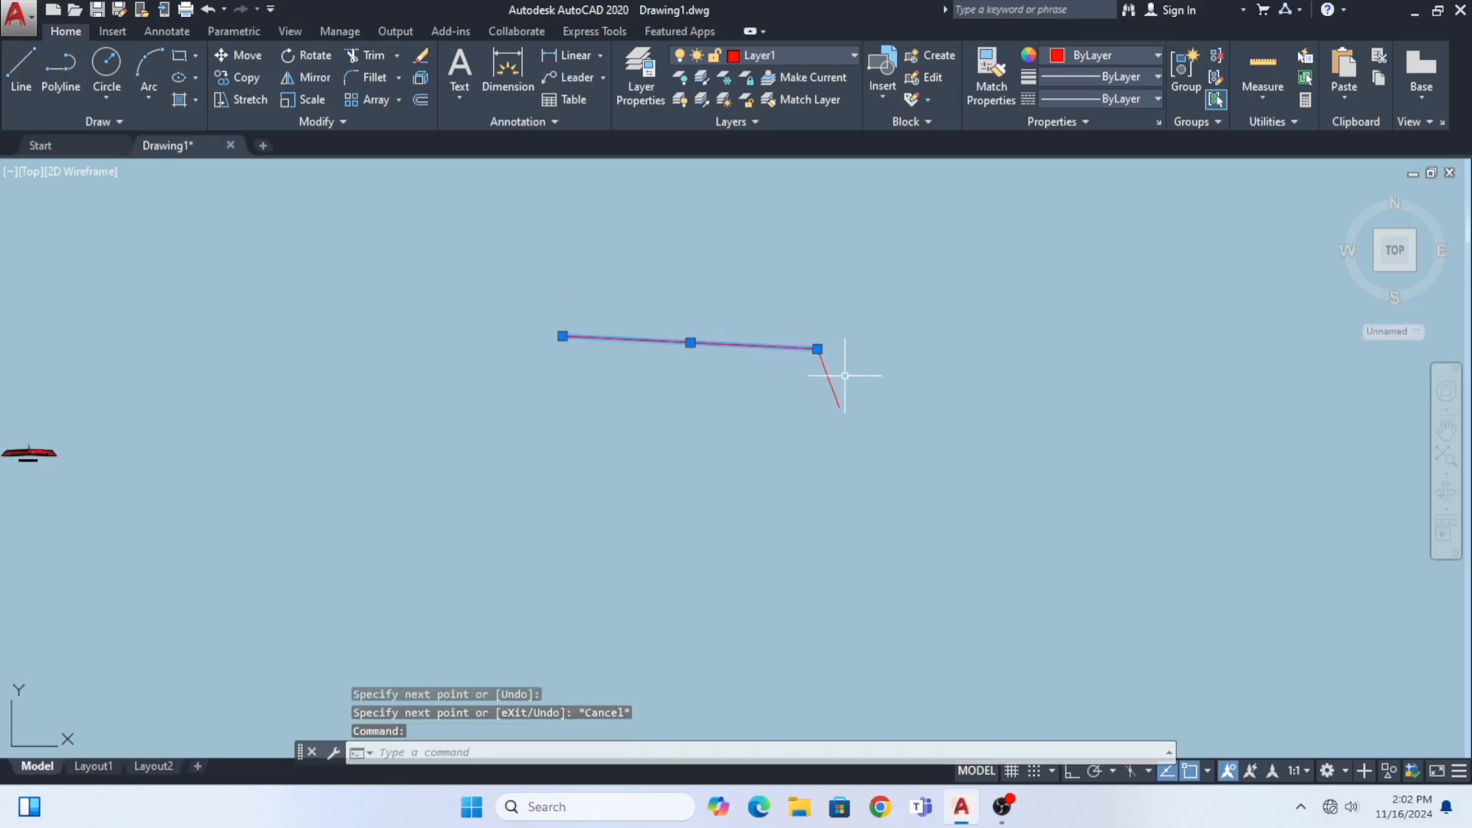
pyautogui.press('Escape')
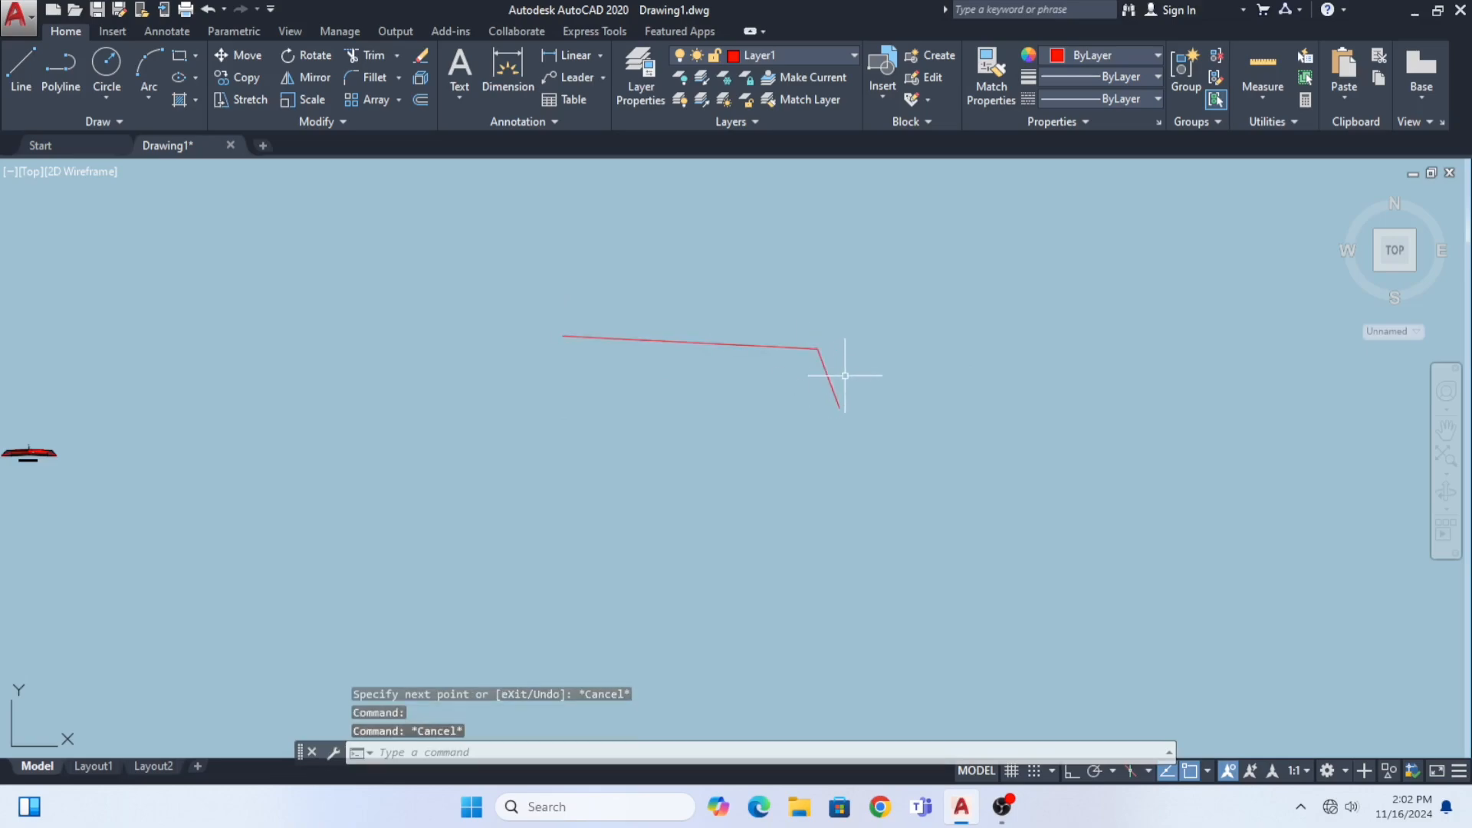
pyautogui.click(844, 366)
pyautogui.click(768, 320)
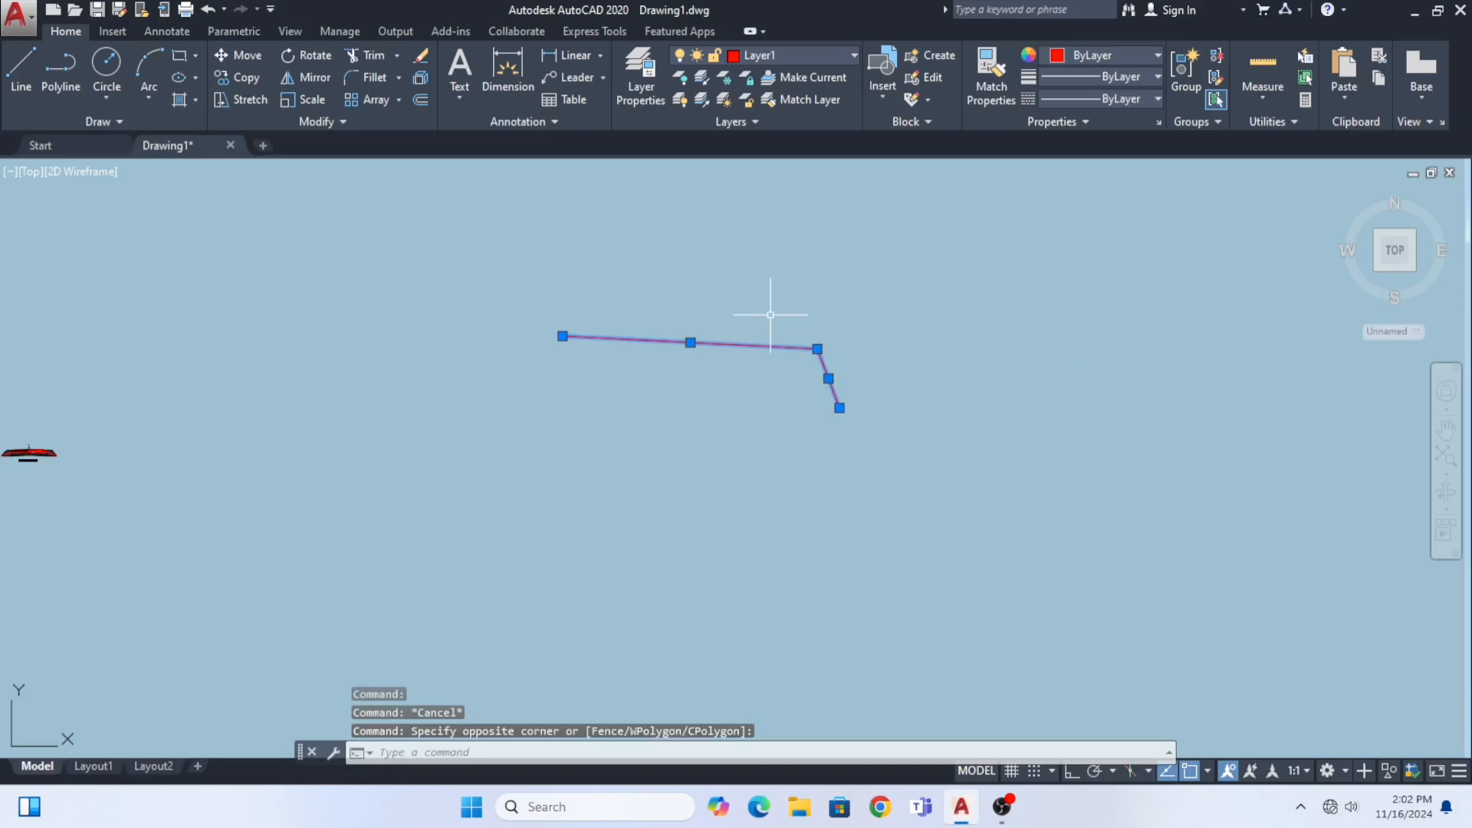
pyautogui.write('j')
pyautogui.press('Return')
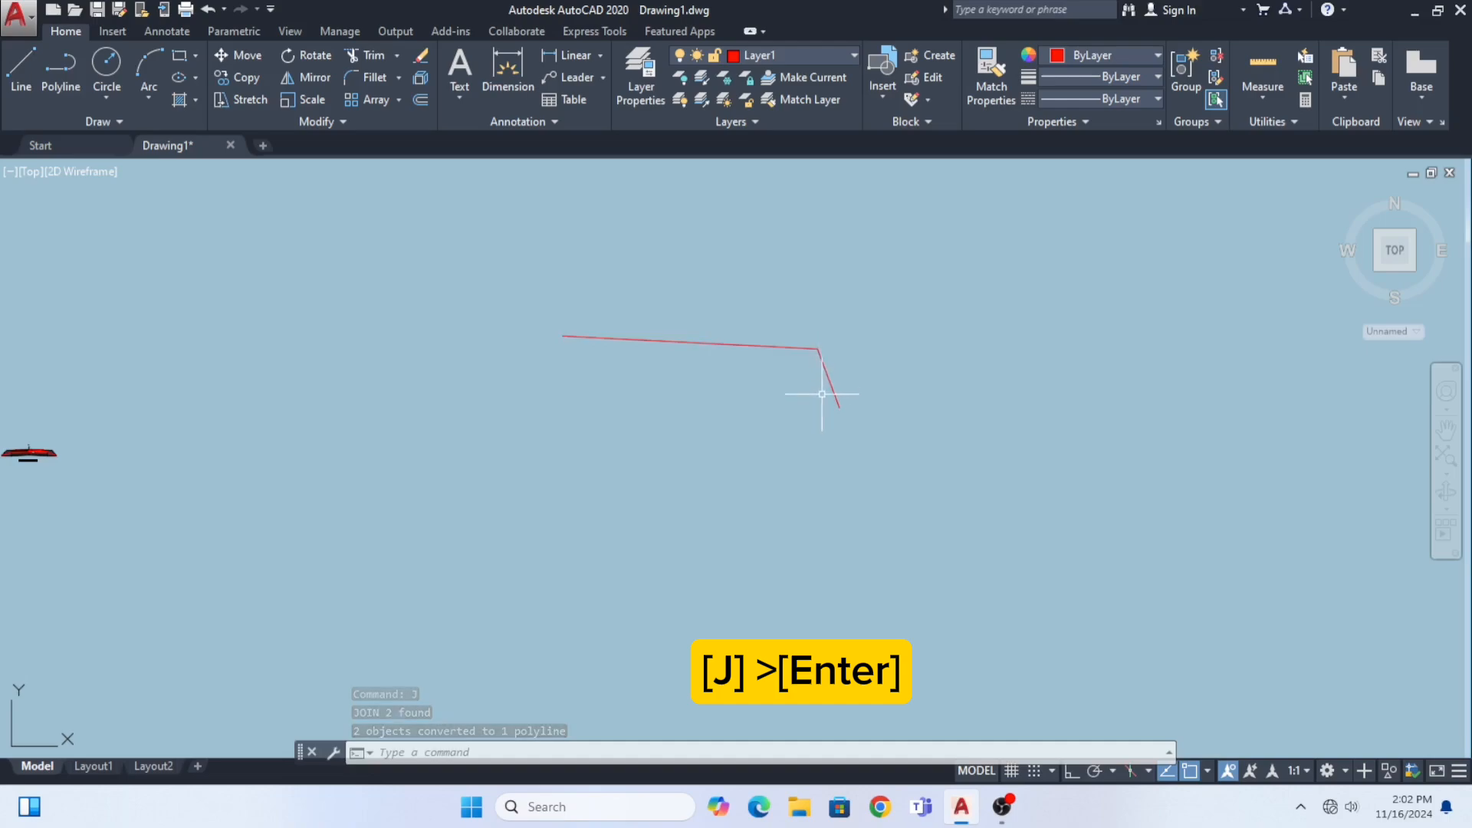
pyautogui.moveTo(821, 393); pyautogui.dragTo(707, 394, button='middle')
pyautogui.press('Escape')
pyautogui.press('Escape')
pyautogui.press('Escape')
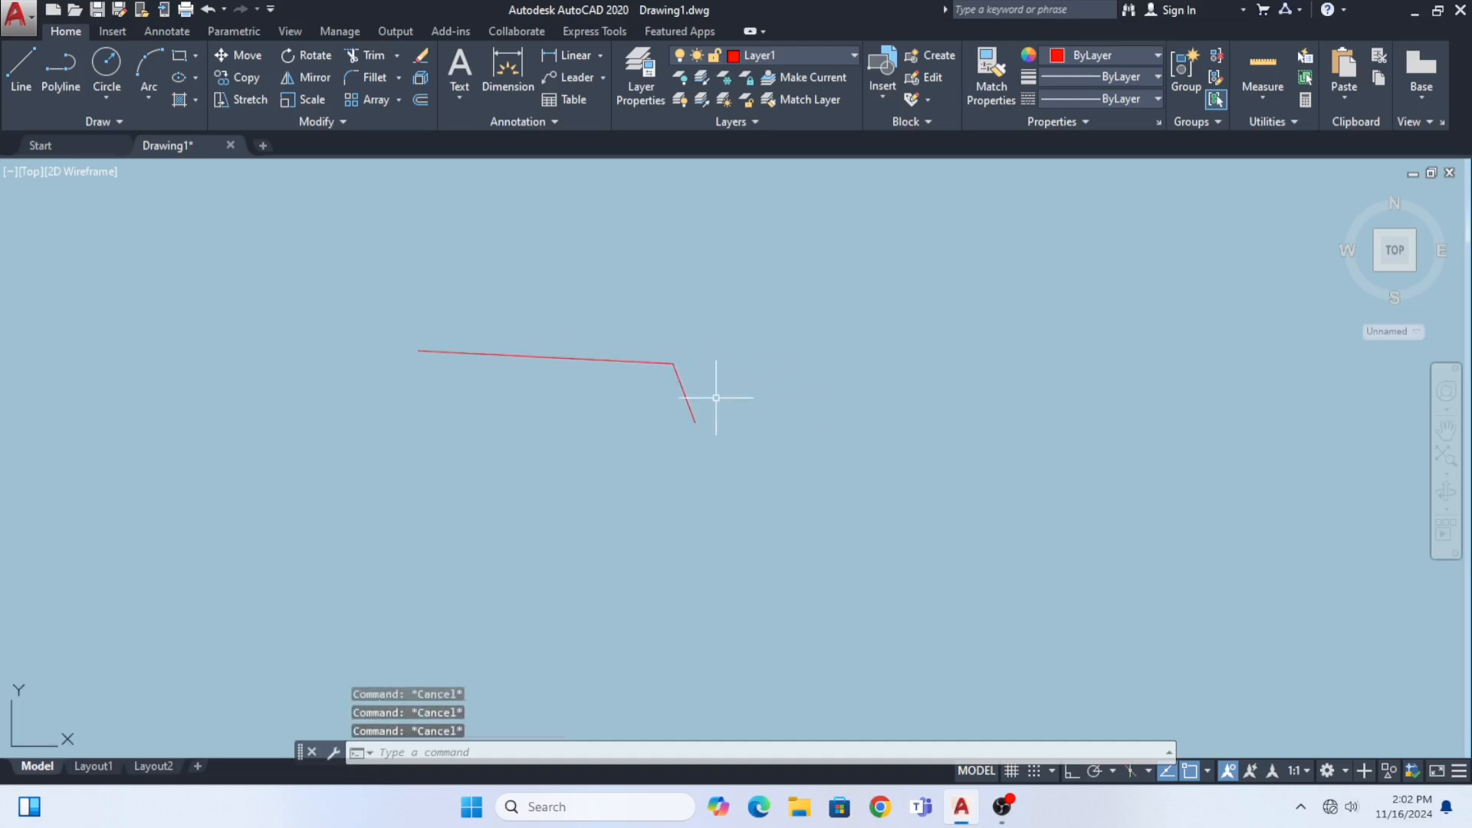
# Step: Set the current object color to ByBlock and make layer 0 the current layer
pyautogui.moveTo(728, 375); pyautogui.dragTo(677, 378, button='middle')
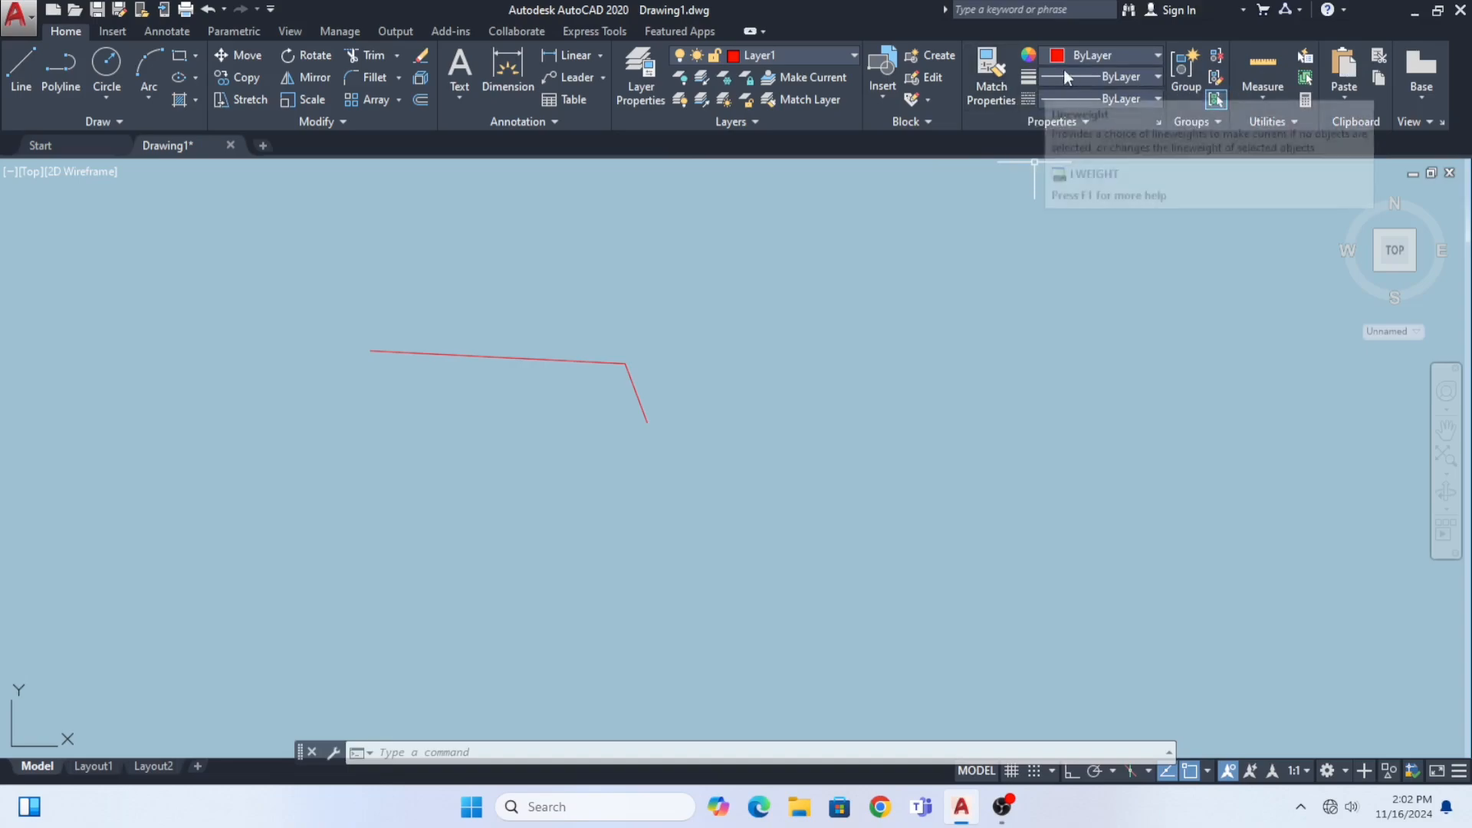
pyautogui.click(1130, 55)
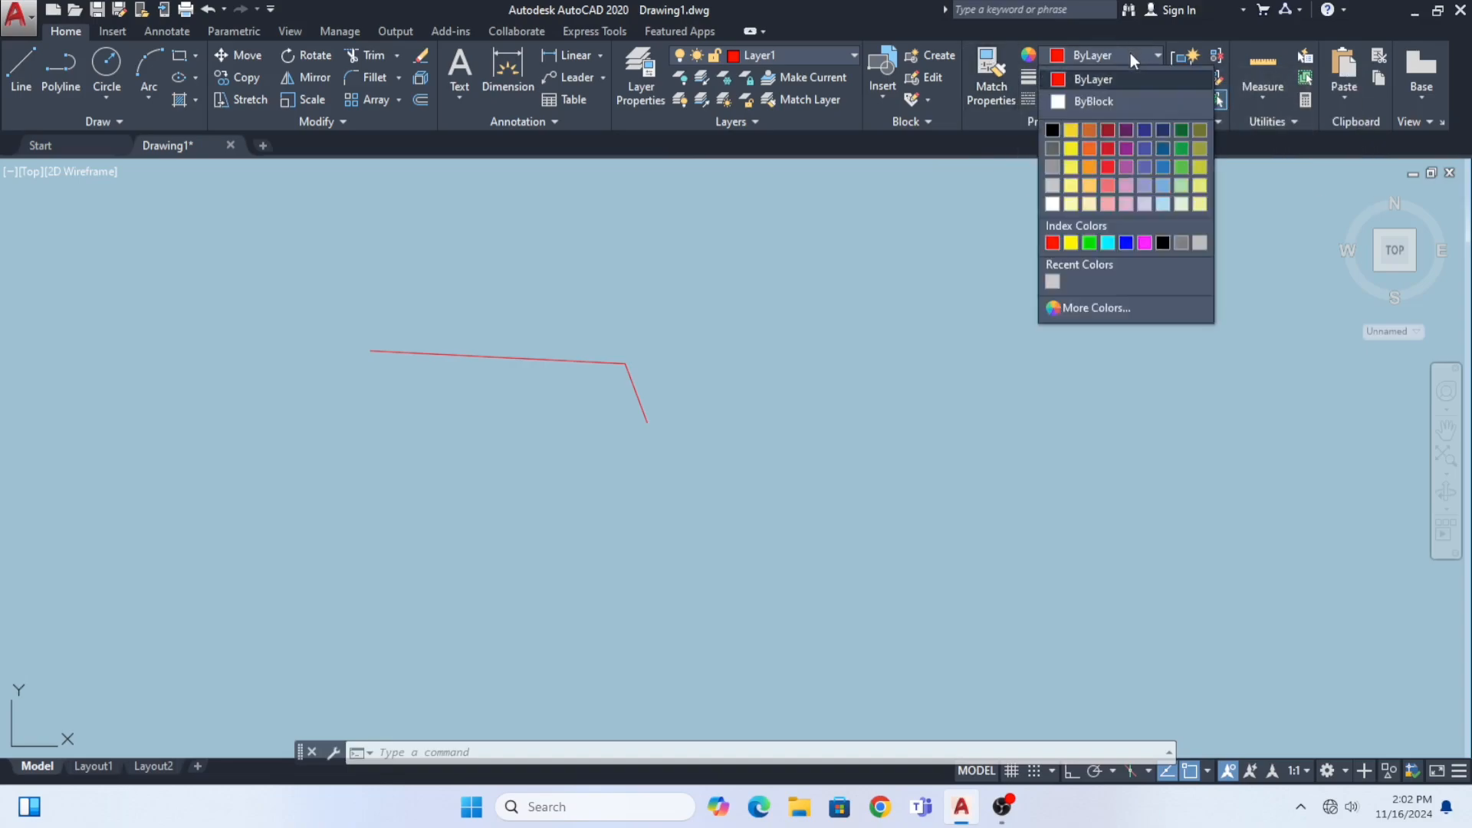
pyautogui.click(1092, 97)
pyautogui.moveTo(1032, 217); pyautogui.dragTo(967, 231, button='middle')
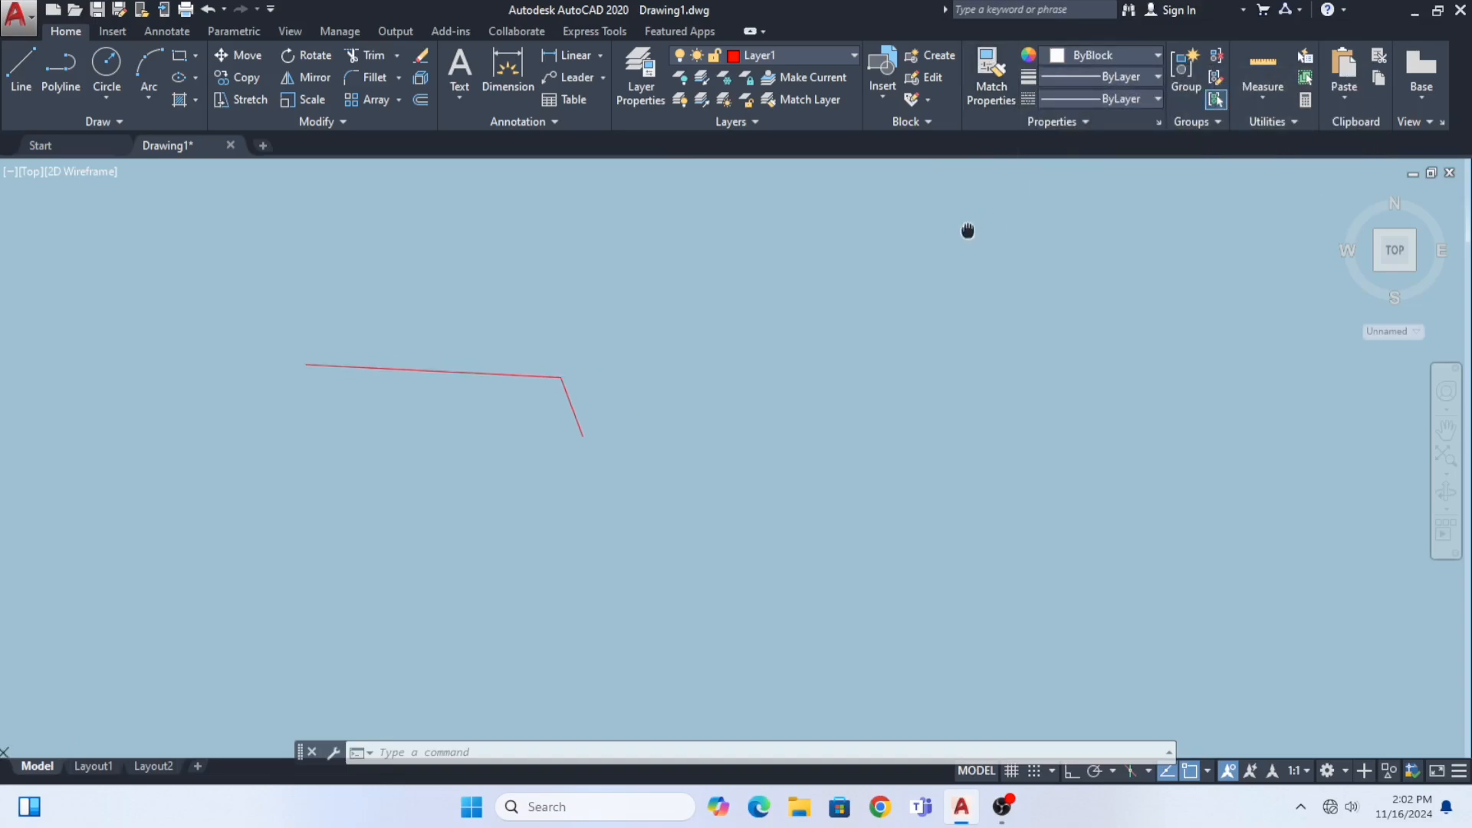
pyautogui.press('Escape')
pyautogui.press('Escape')
pyautogui.click(853, 56)
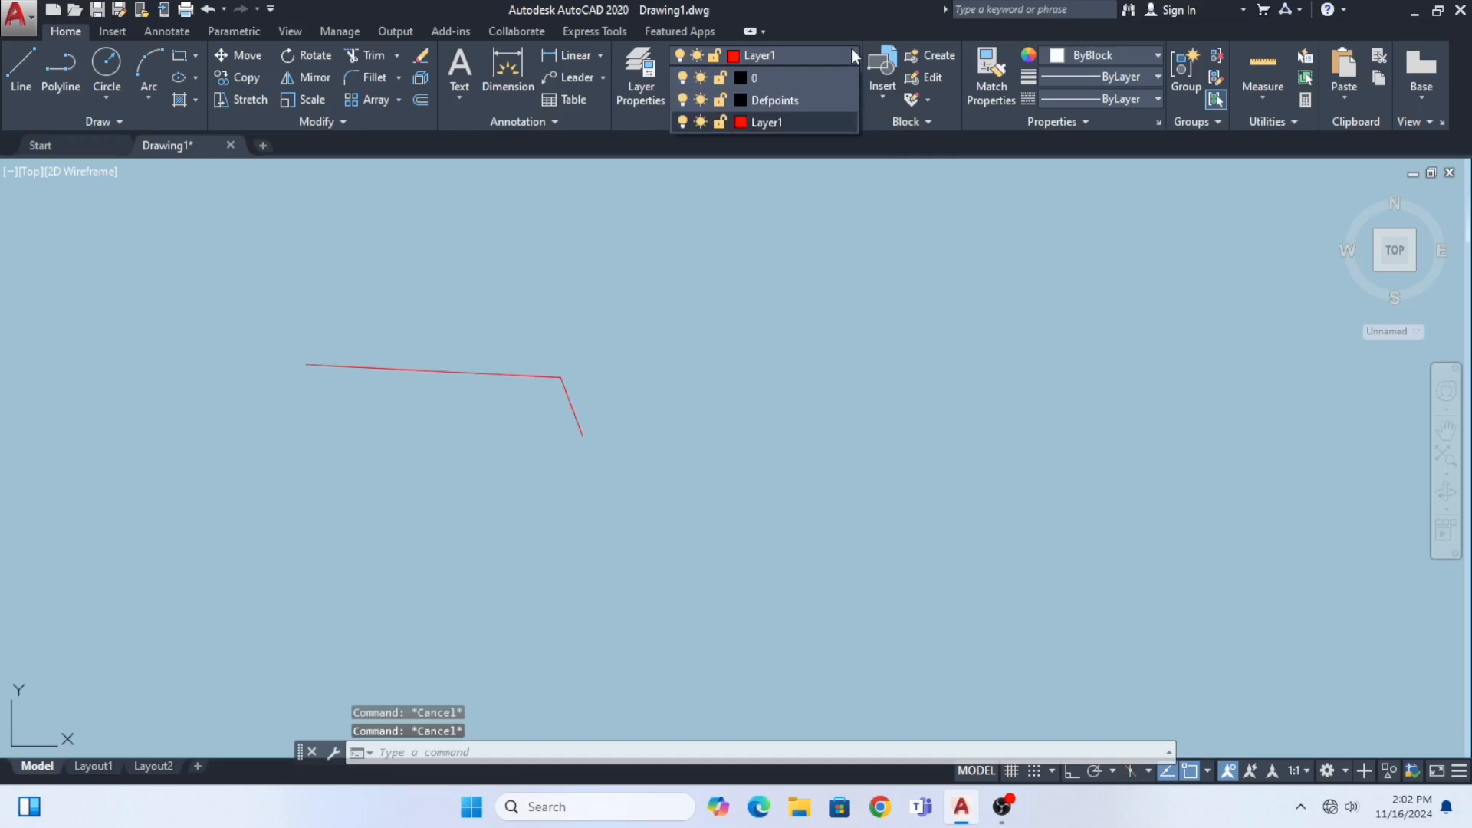
pyautogui.click(834, 74)
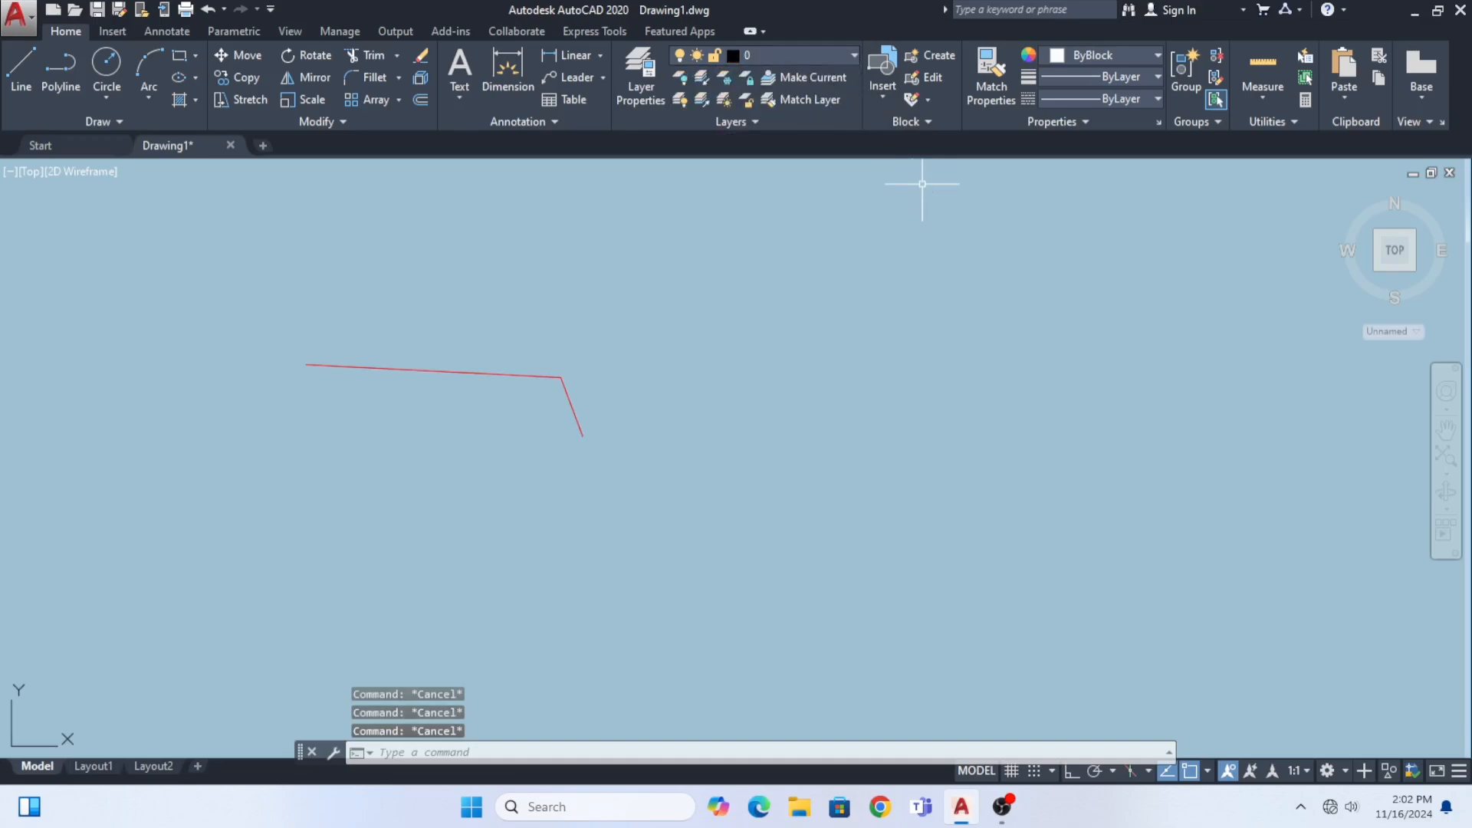
# Step: Draw a short, nearly horizontal line on layer 0, above and to the right of the red polyline
pyautogui.write('l')
pyautogui.press('Return')
pyautogui.click(840, 299)
pyautogui.click(976, 305)
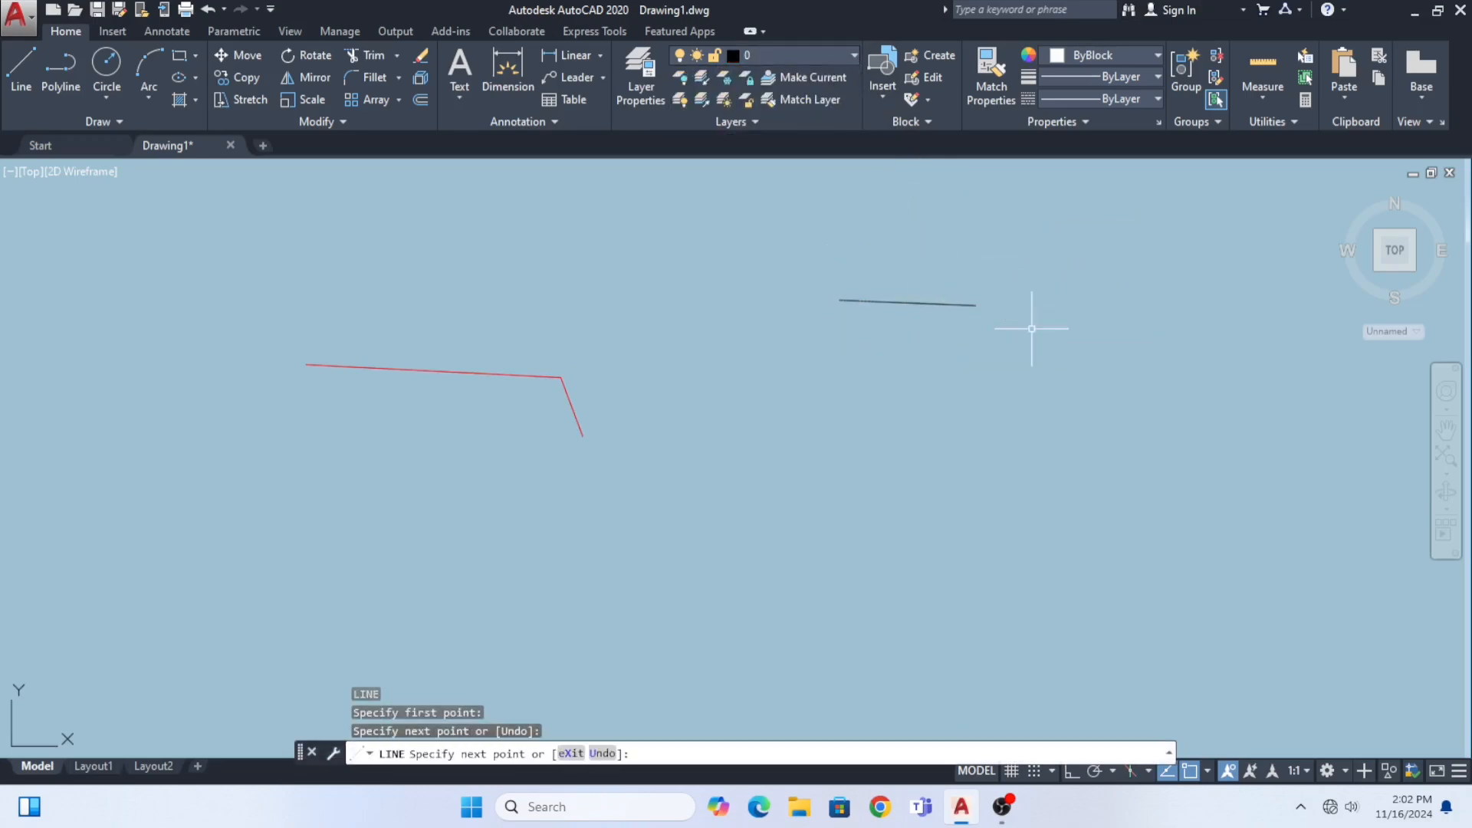
pyautogui.press('Escape')
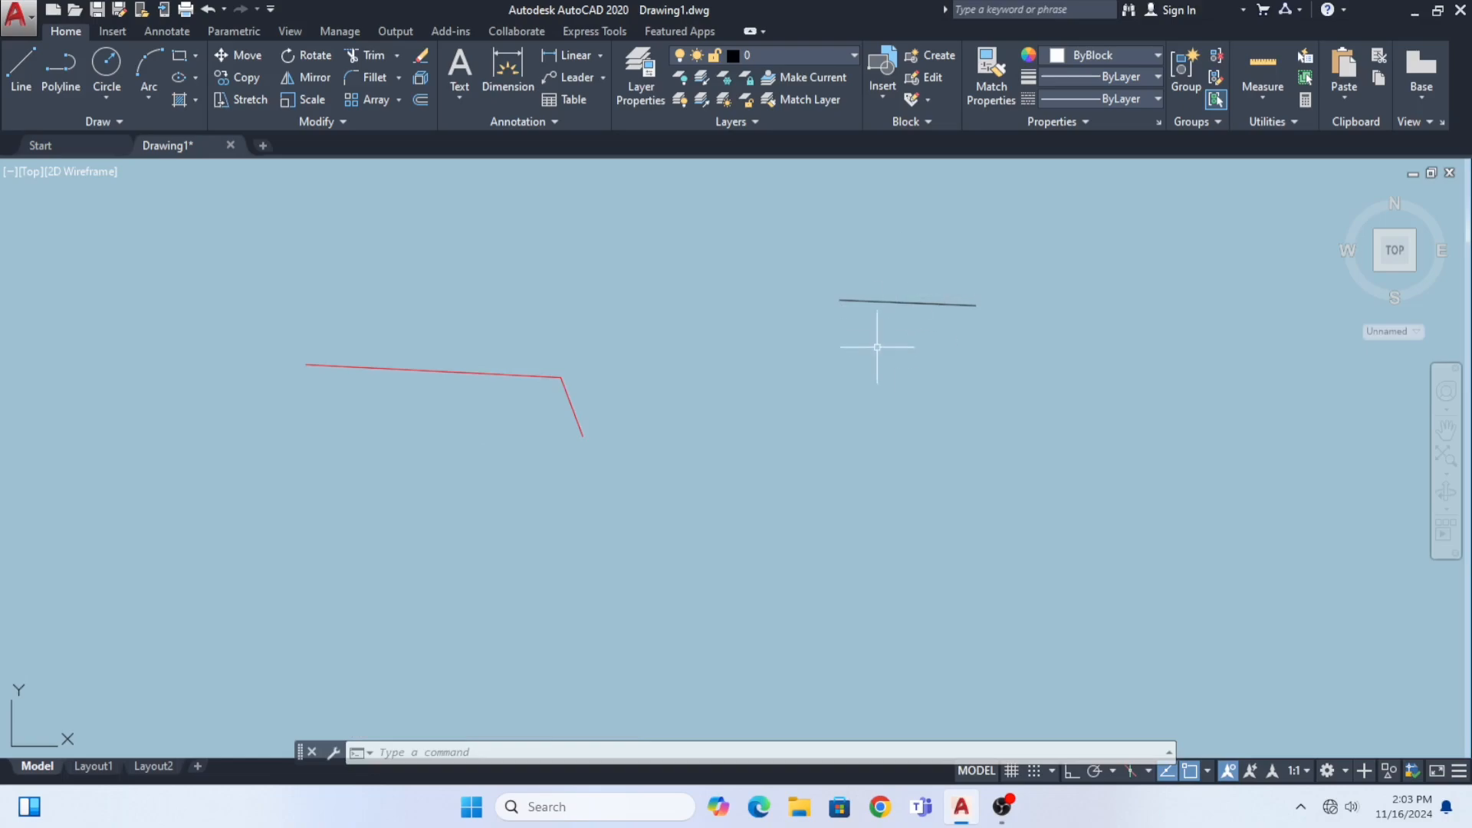
pyautogui.moveTo(891, 320); pyautogui.dragTo(871, 320, button='middle')
pyautogui.press('Escape')
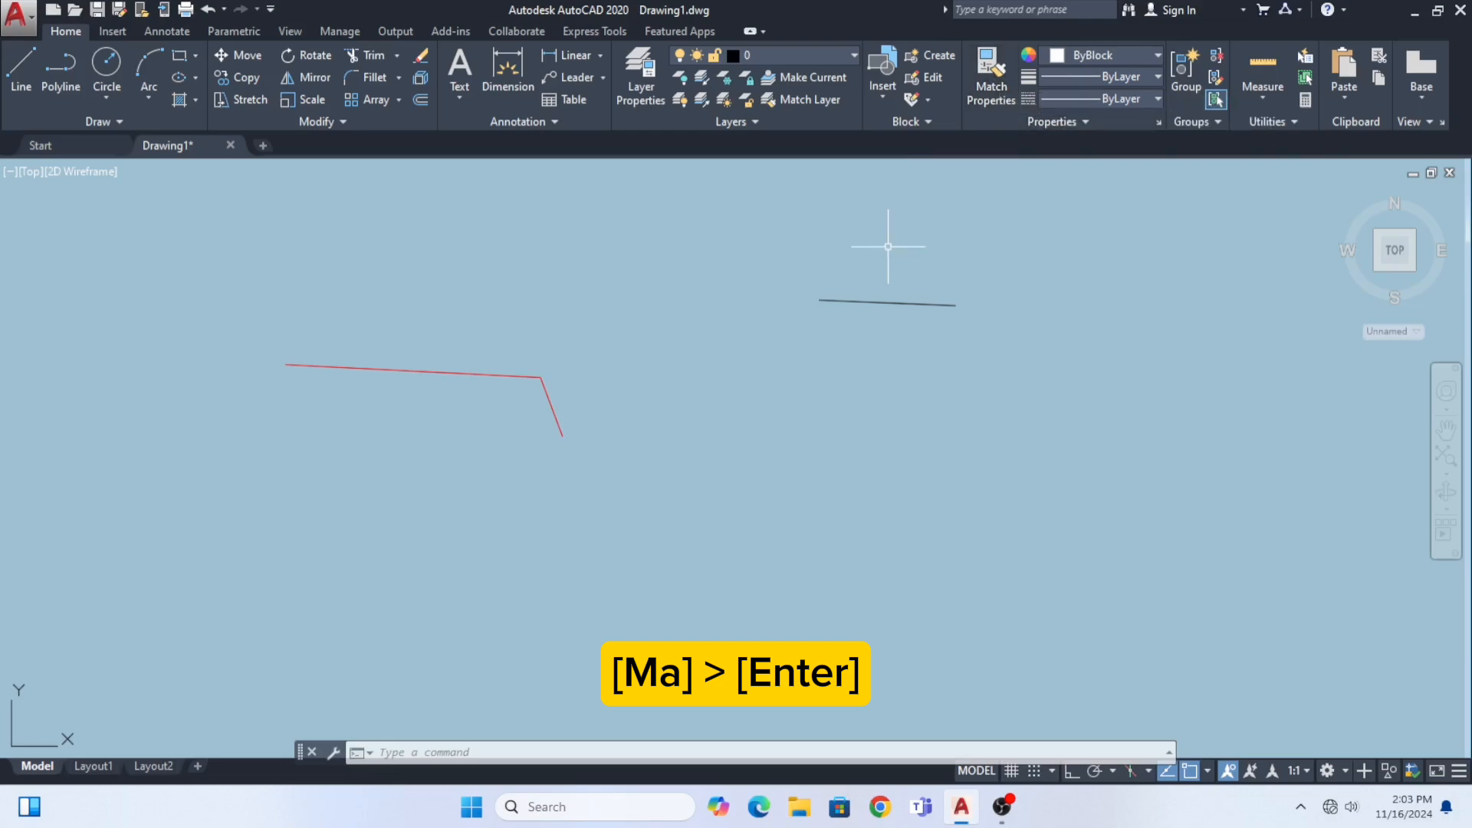
# Step: Match the properties of the red polyline onto the short separate line with MATCHPROP
pyautogui.write('a')
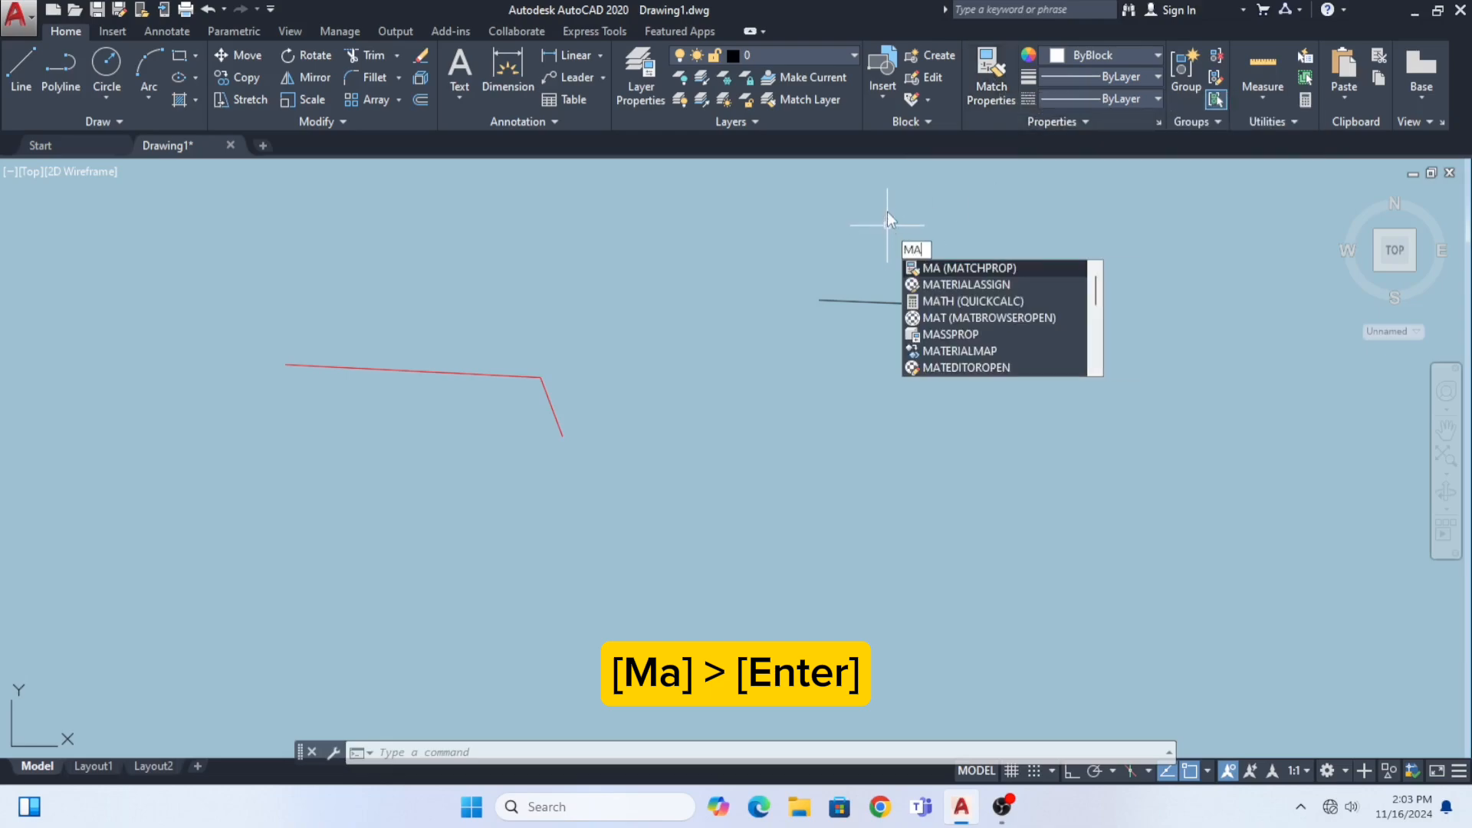
pyautogui.press('Return')
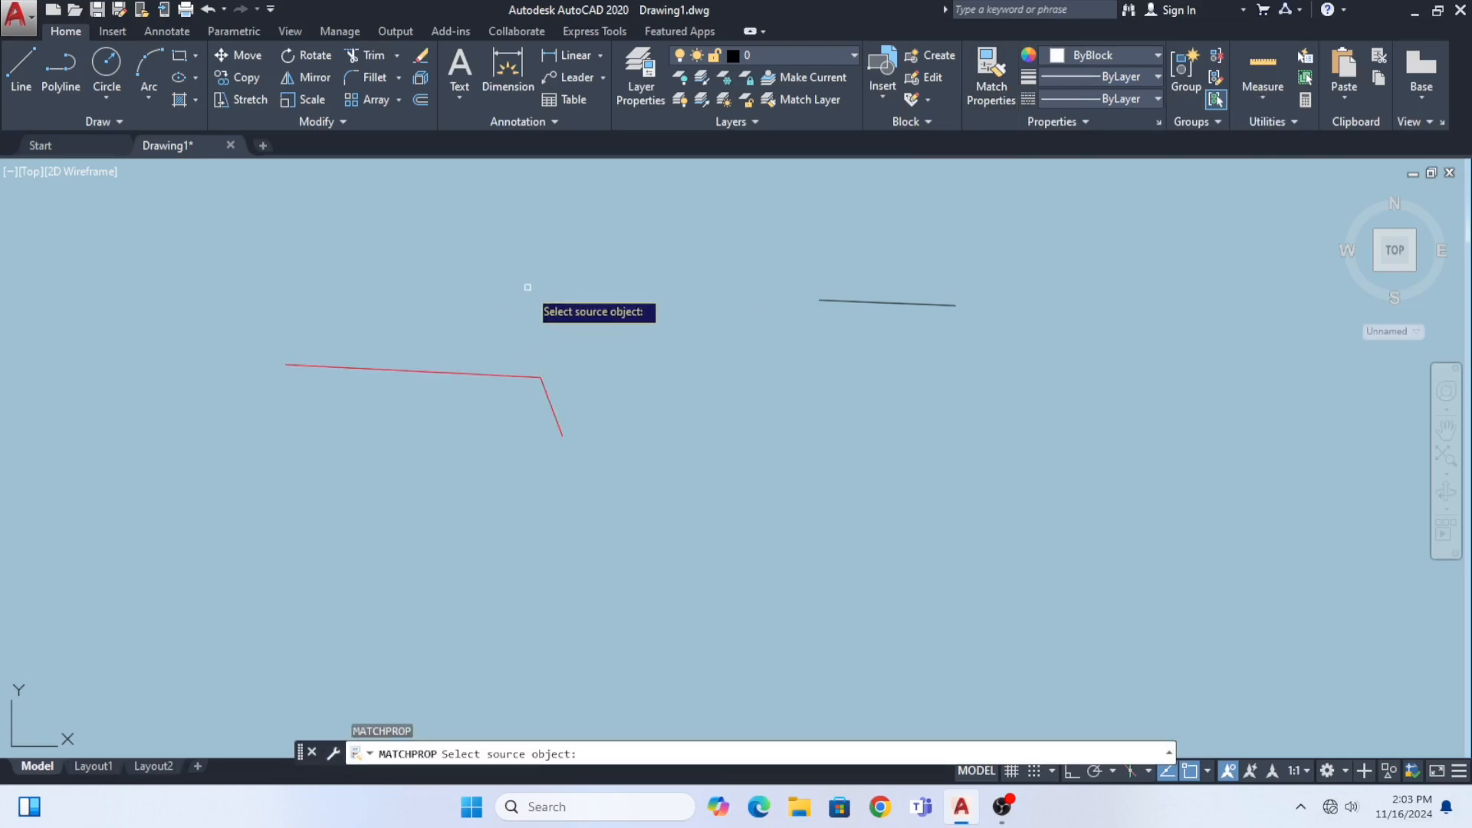
pyautogui.click(507, 376)
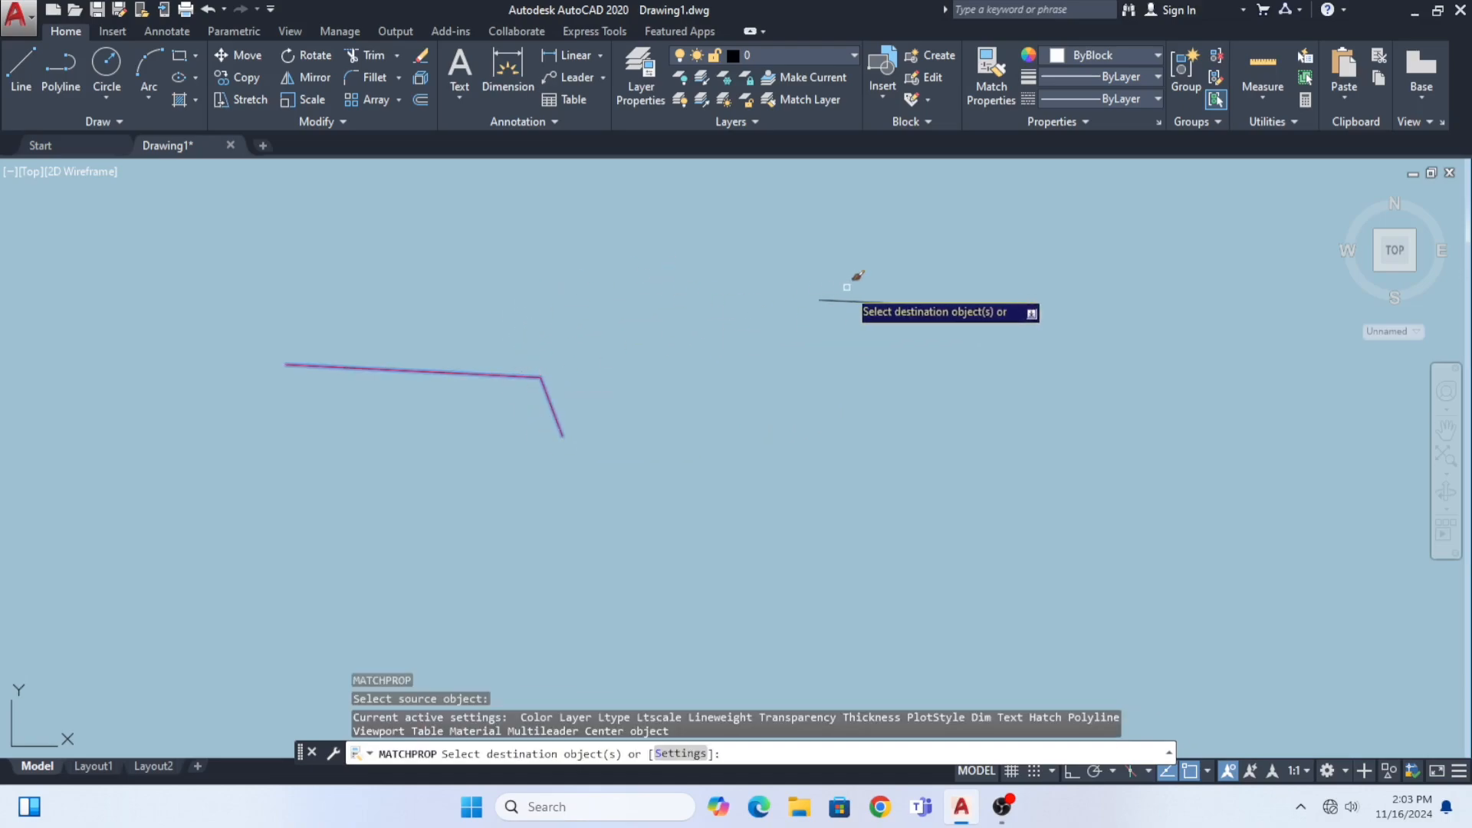
pyautogui.click(868, 303)
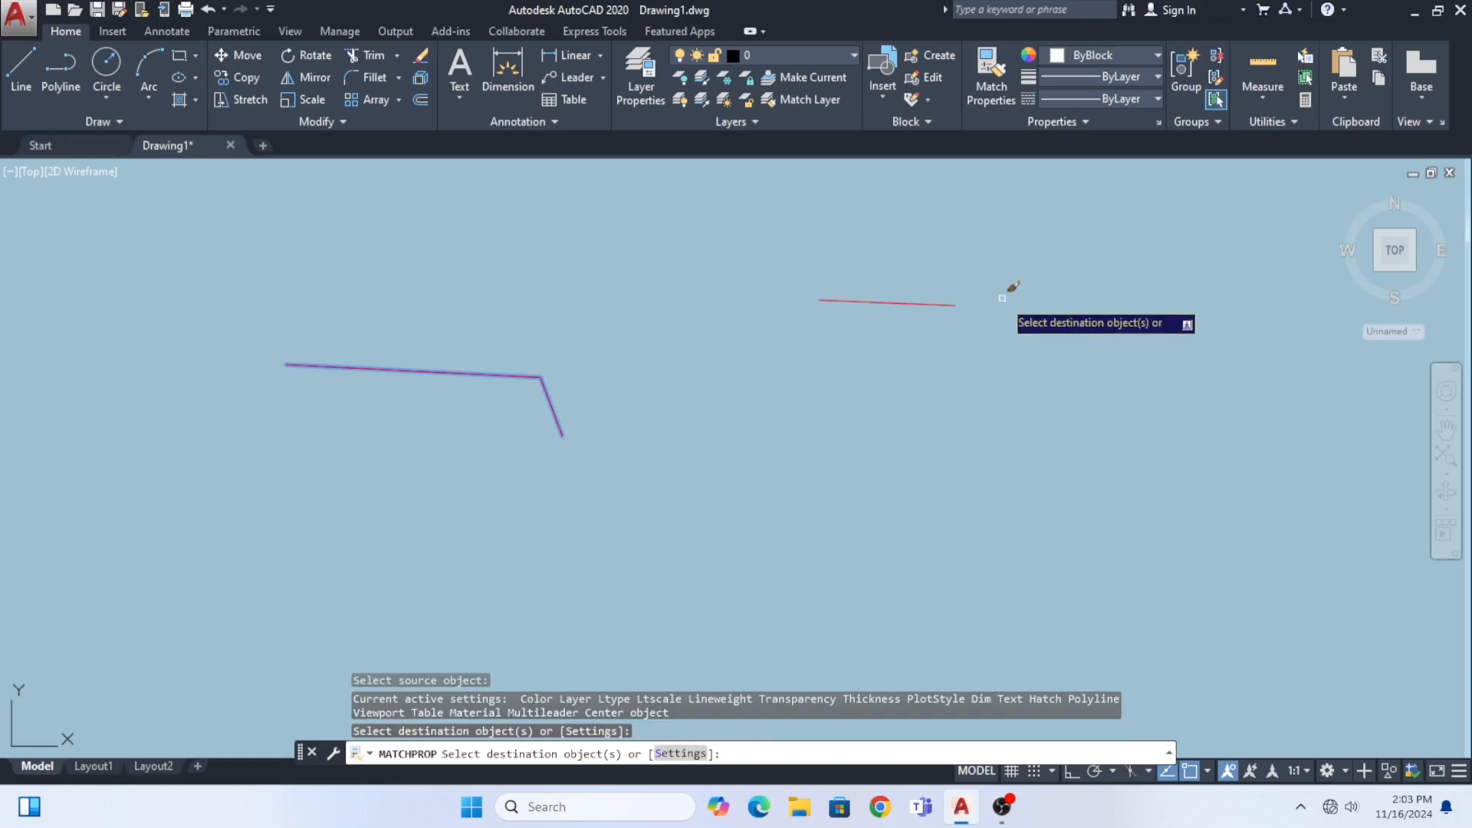
pyautogui.press('Escape')
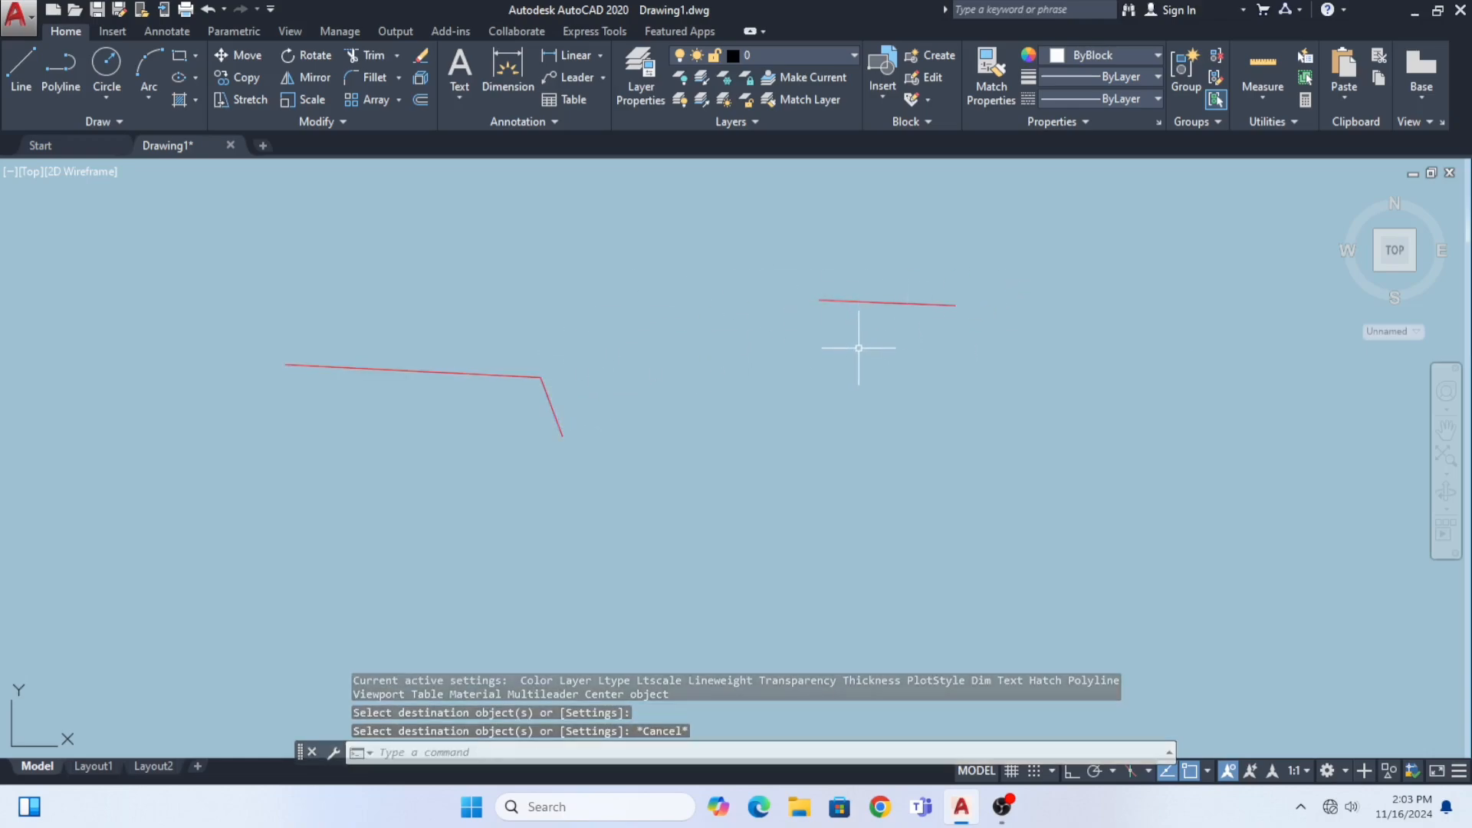
# Step: Draw a line on layer 0 directly over the short red line, from its right endpoint to its left endpoint
pyautogui.moveTo(790, 355); pyautogui.dragTo(745, 357, button='middle')
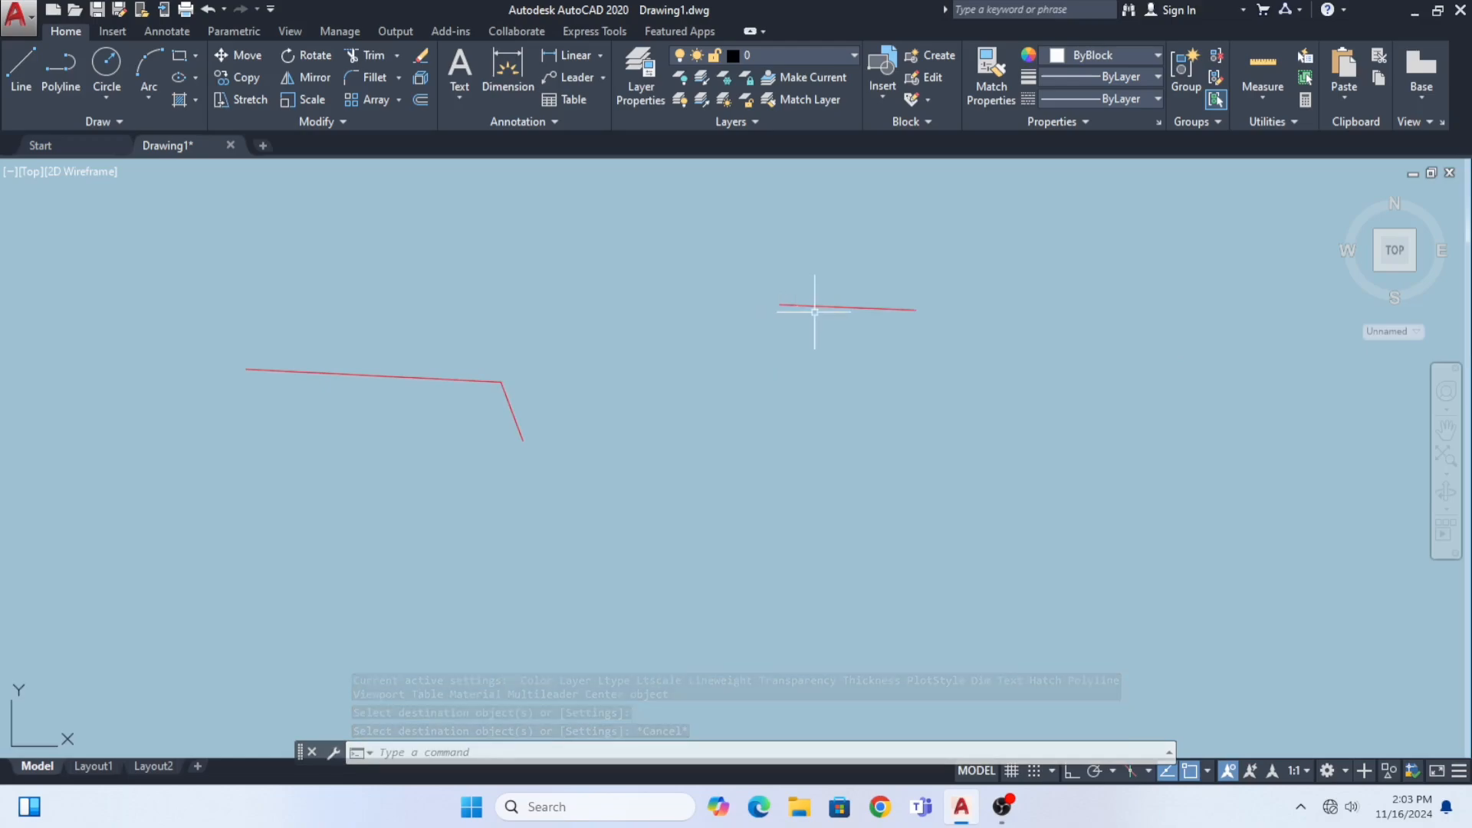
pyautogui.moveTo(814, 312); pyautogui.dragTo(775, 319, button='middle')
pyautogui.press('Escape')
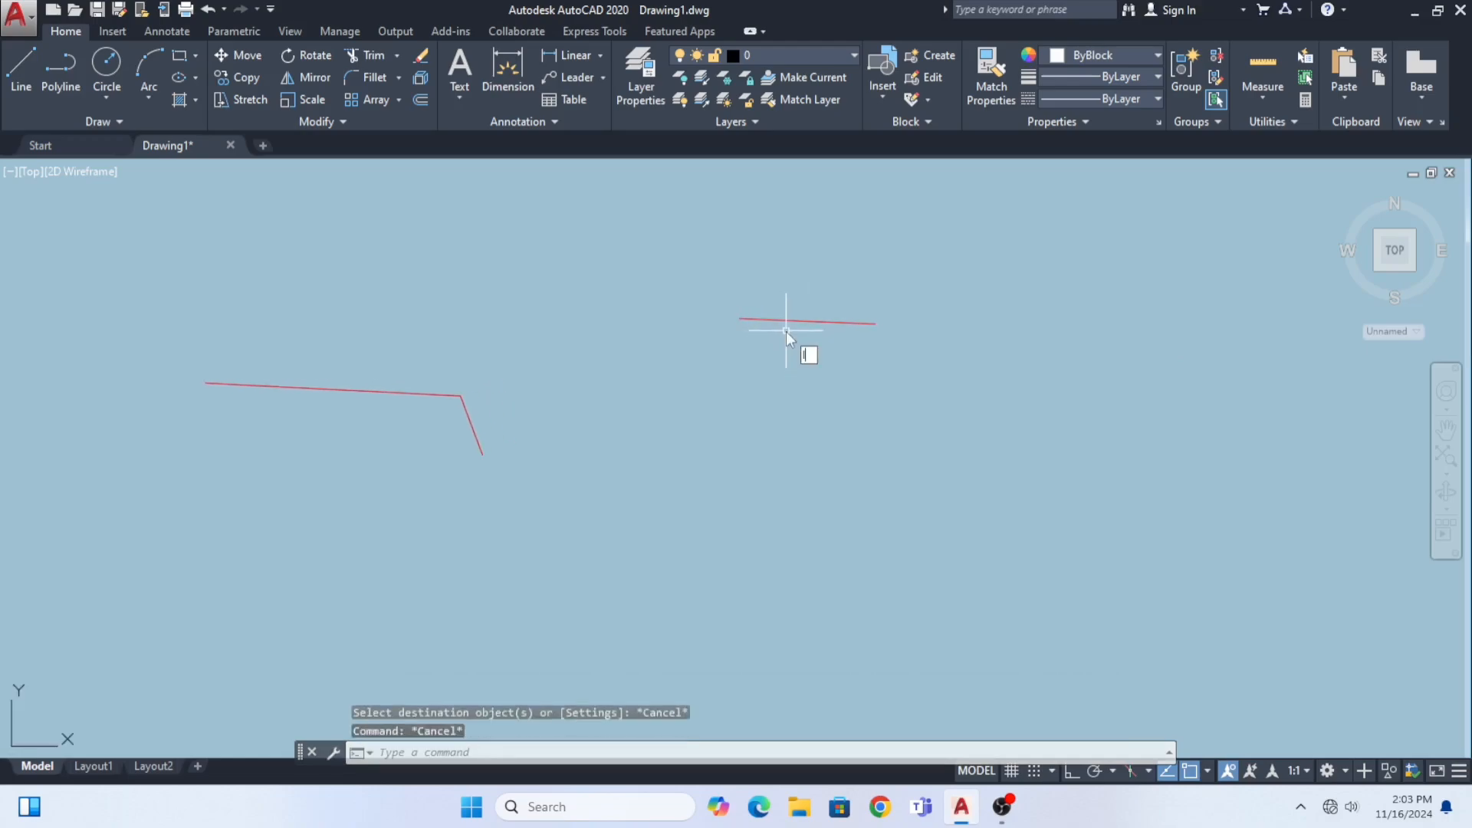
pyautogui.write('l')
pyautogui.press('Return')
pyautogui.click(875, 323)
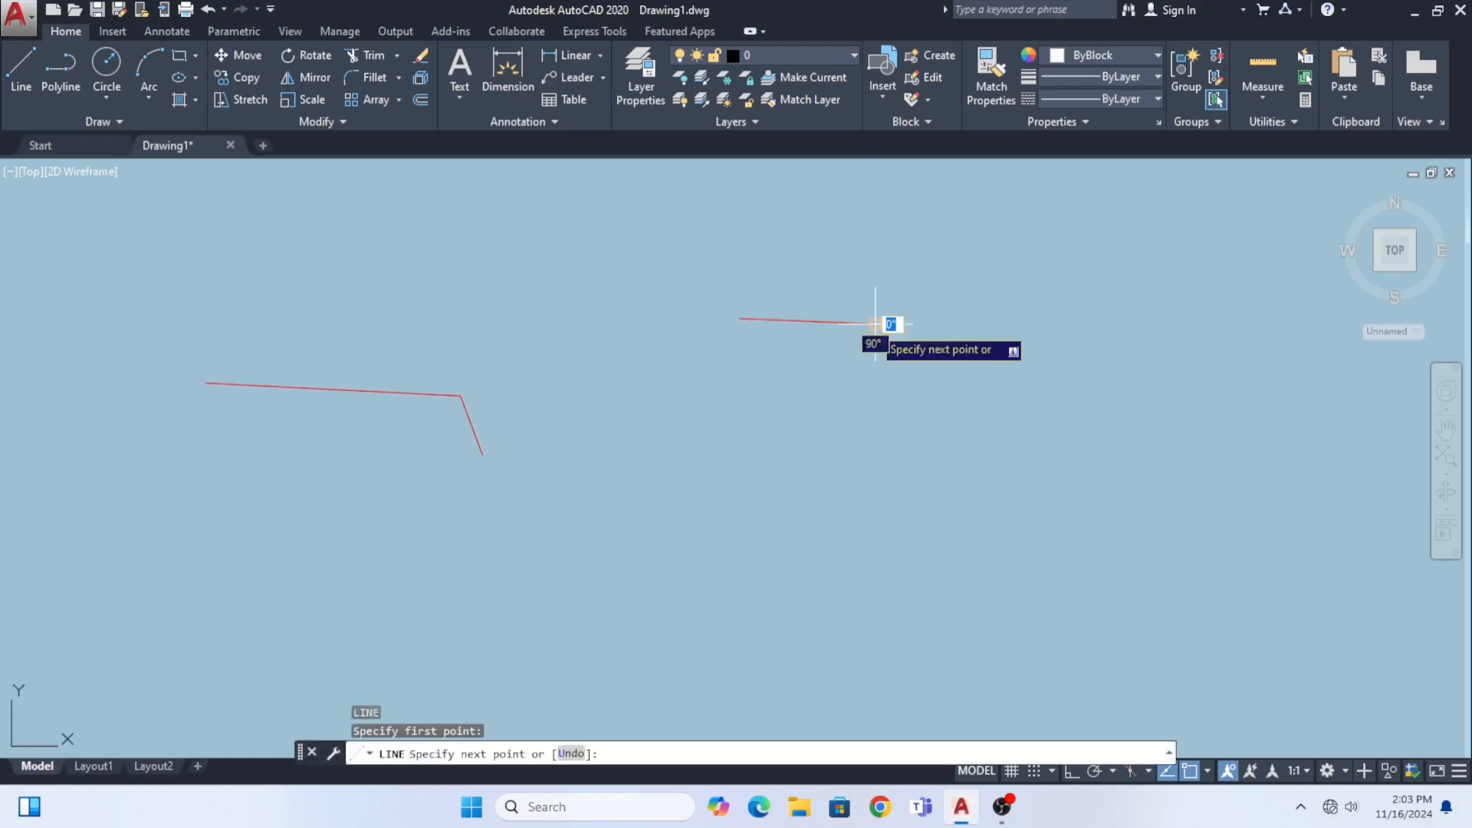
pyautogui.click(739, 319)
pyautogui.press('Escape')
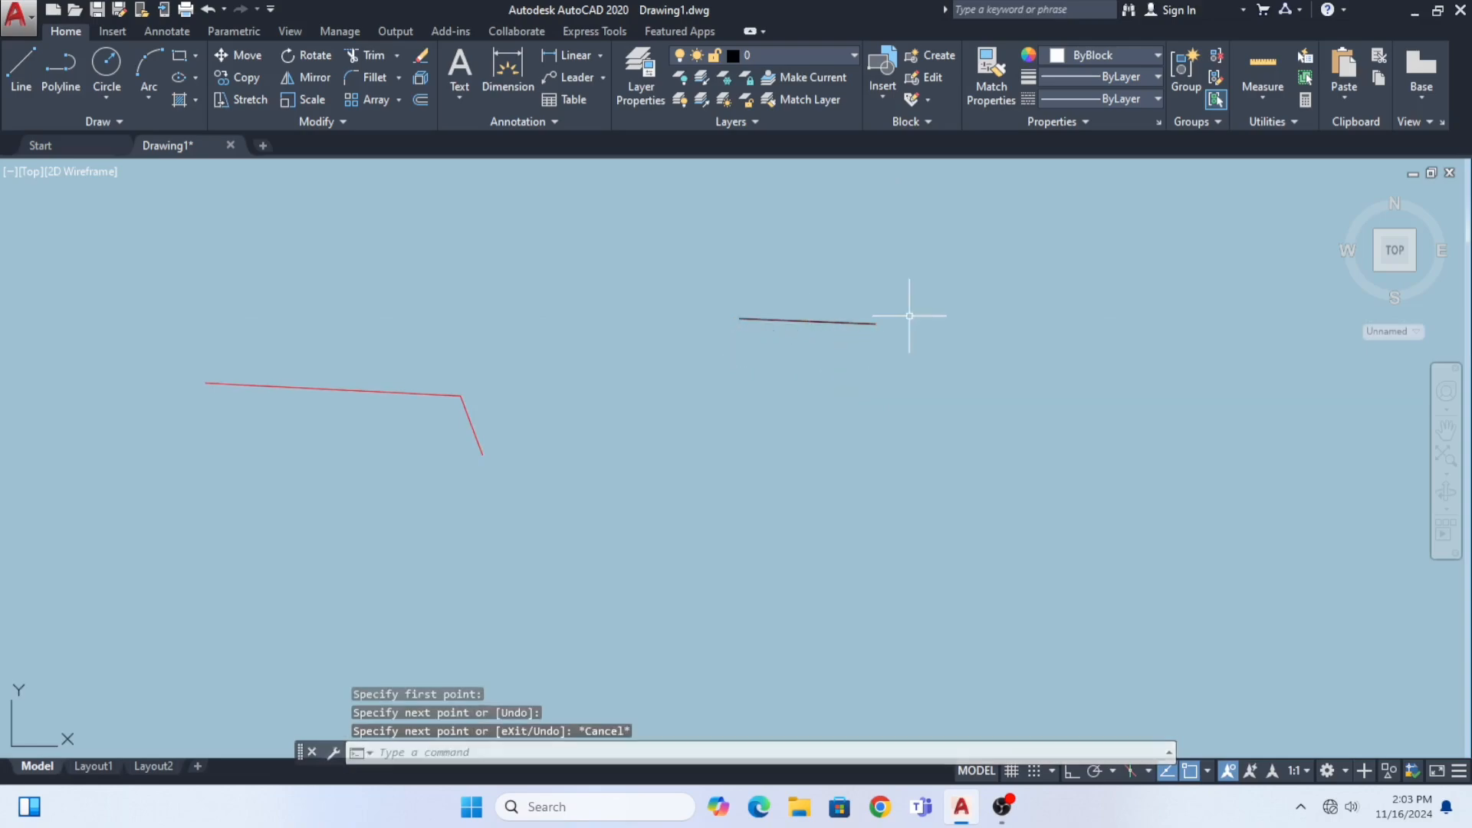
# Step: Make Layer1 the current layer
pyautogui.scroll(4, 836, 338)
pyautogui.scroll(-2, 836, 318)
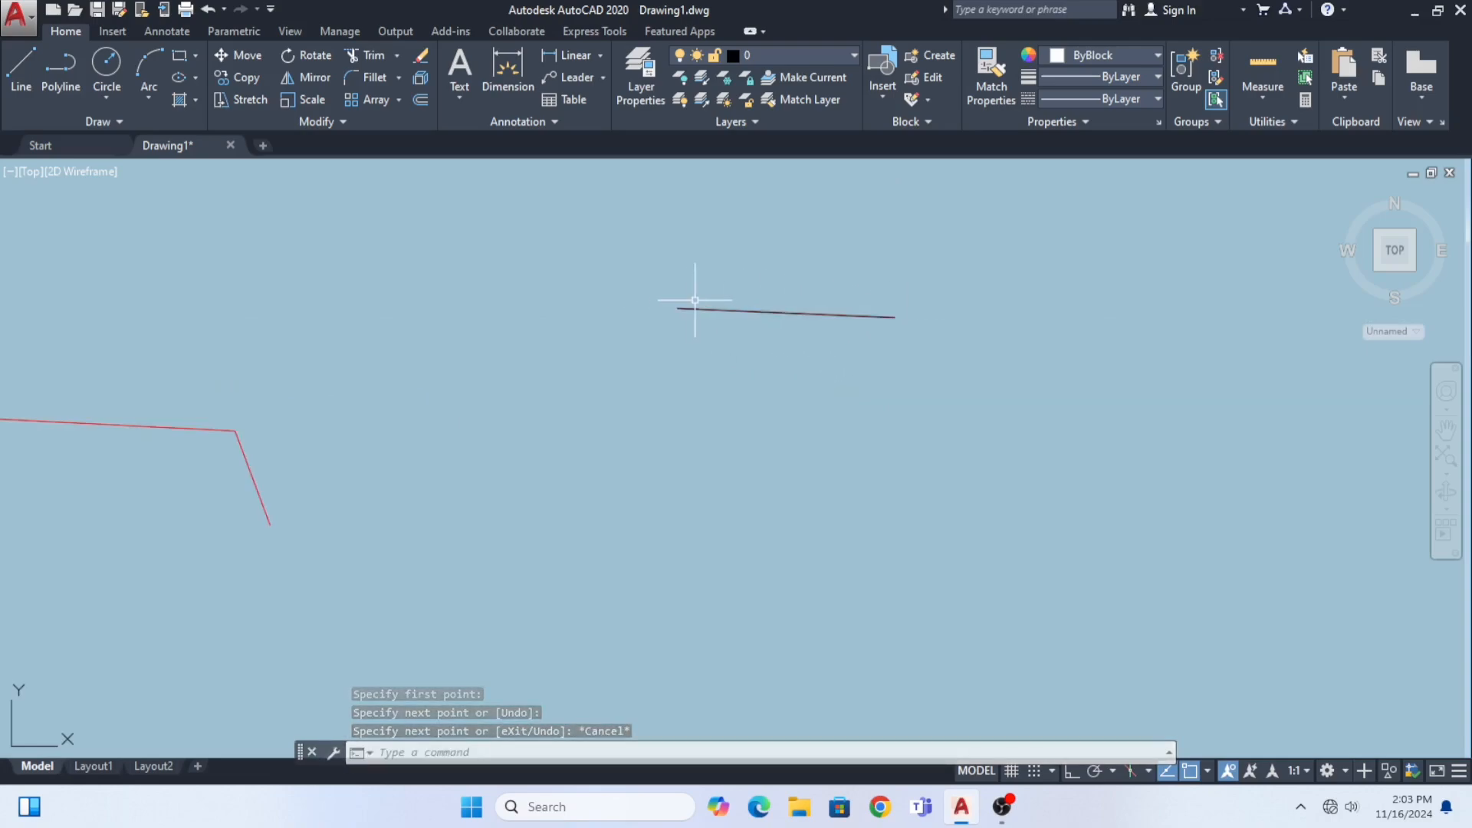
pyautogui.moveTo(703, 303); pyautogui.dragTo(731, 329, button='middle')
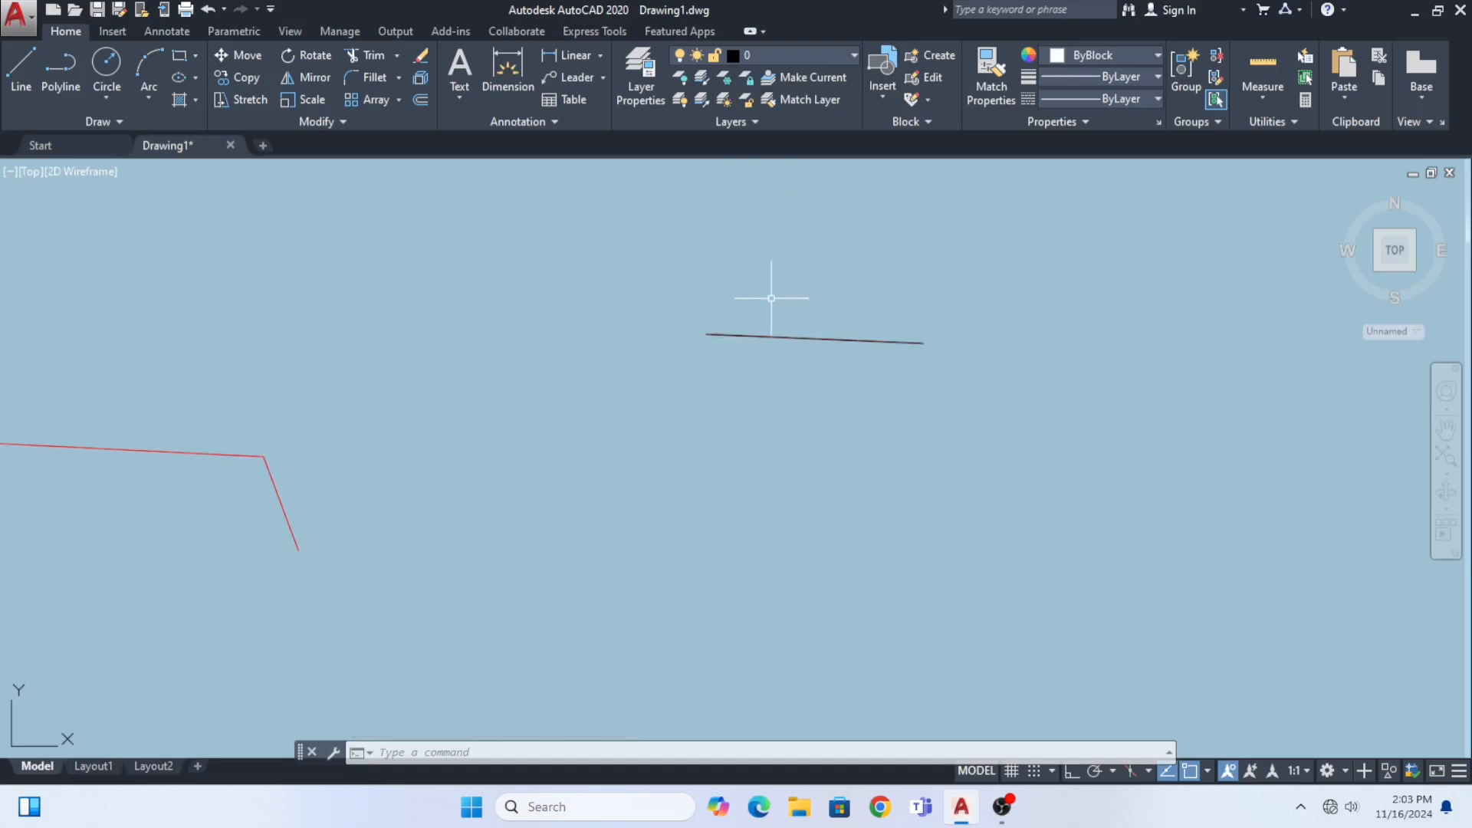
pyautogui.moveTo(771, 298); pyautogui.dragTo(780, 321, button='middle')
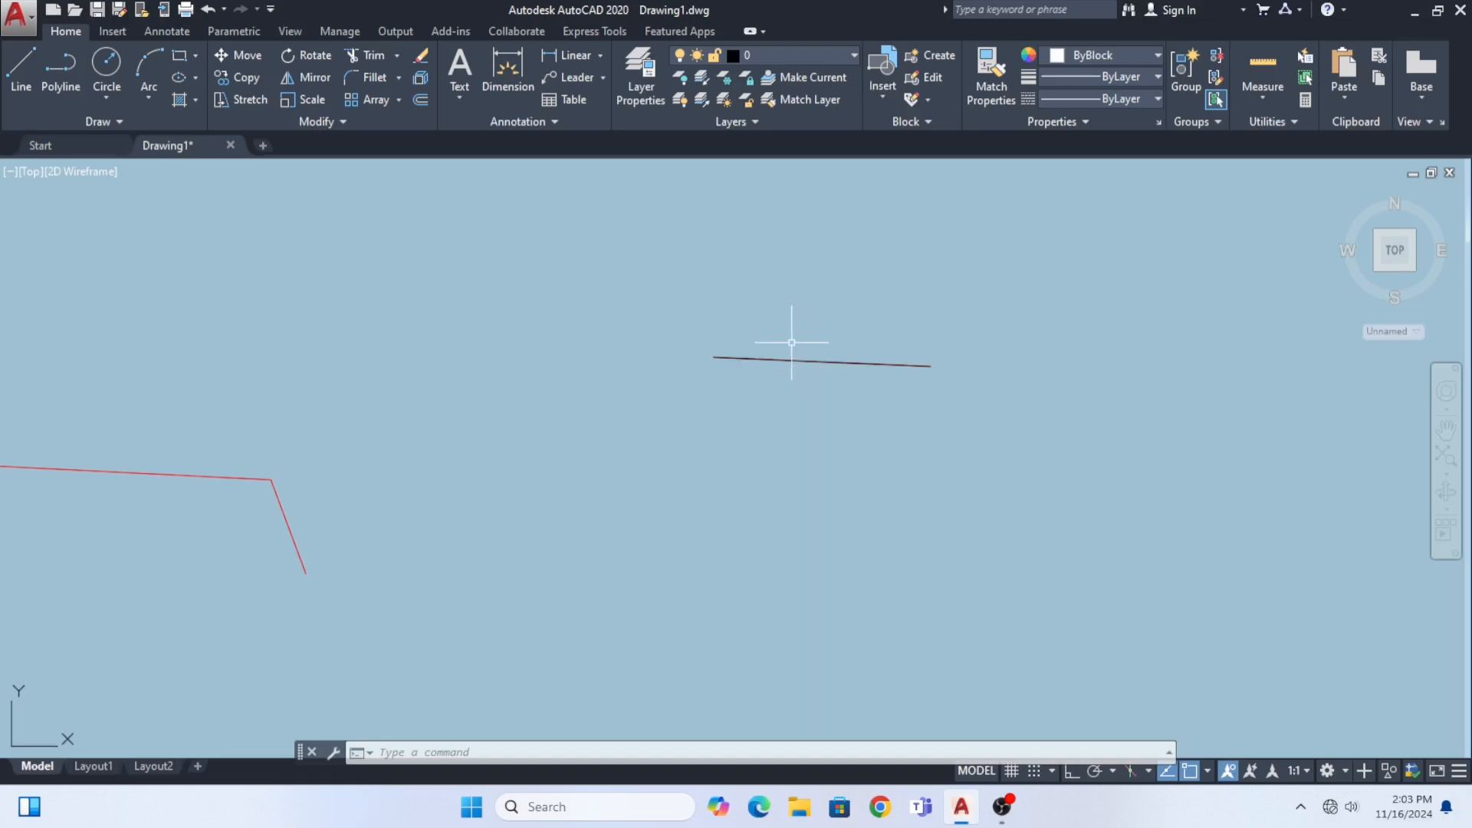
pyautogui.click(854, 55)
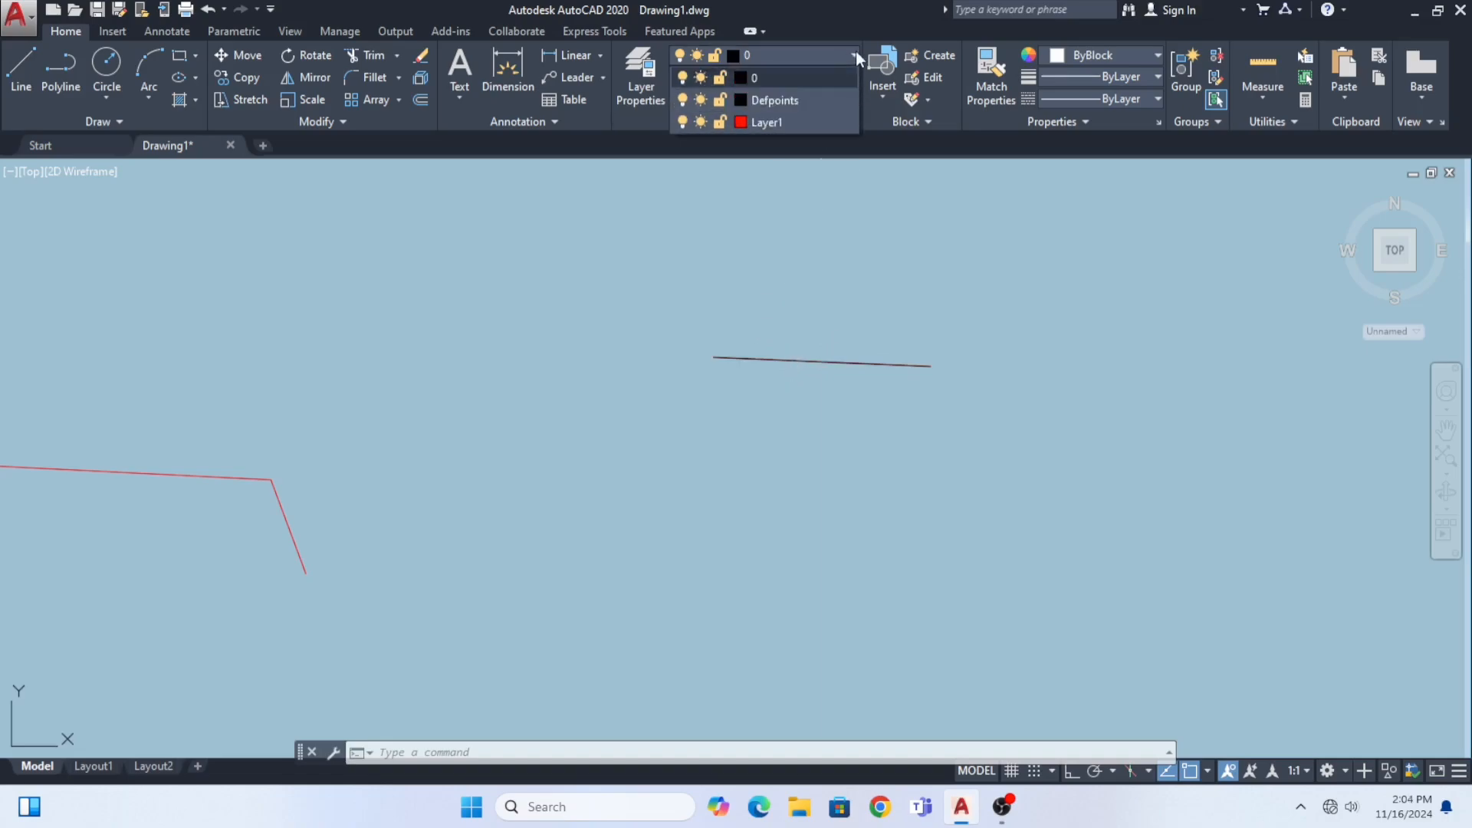
pyautogui.click(764, 123)
pyautogui.scroll(-3, 771, 261)
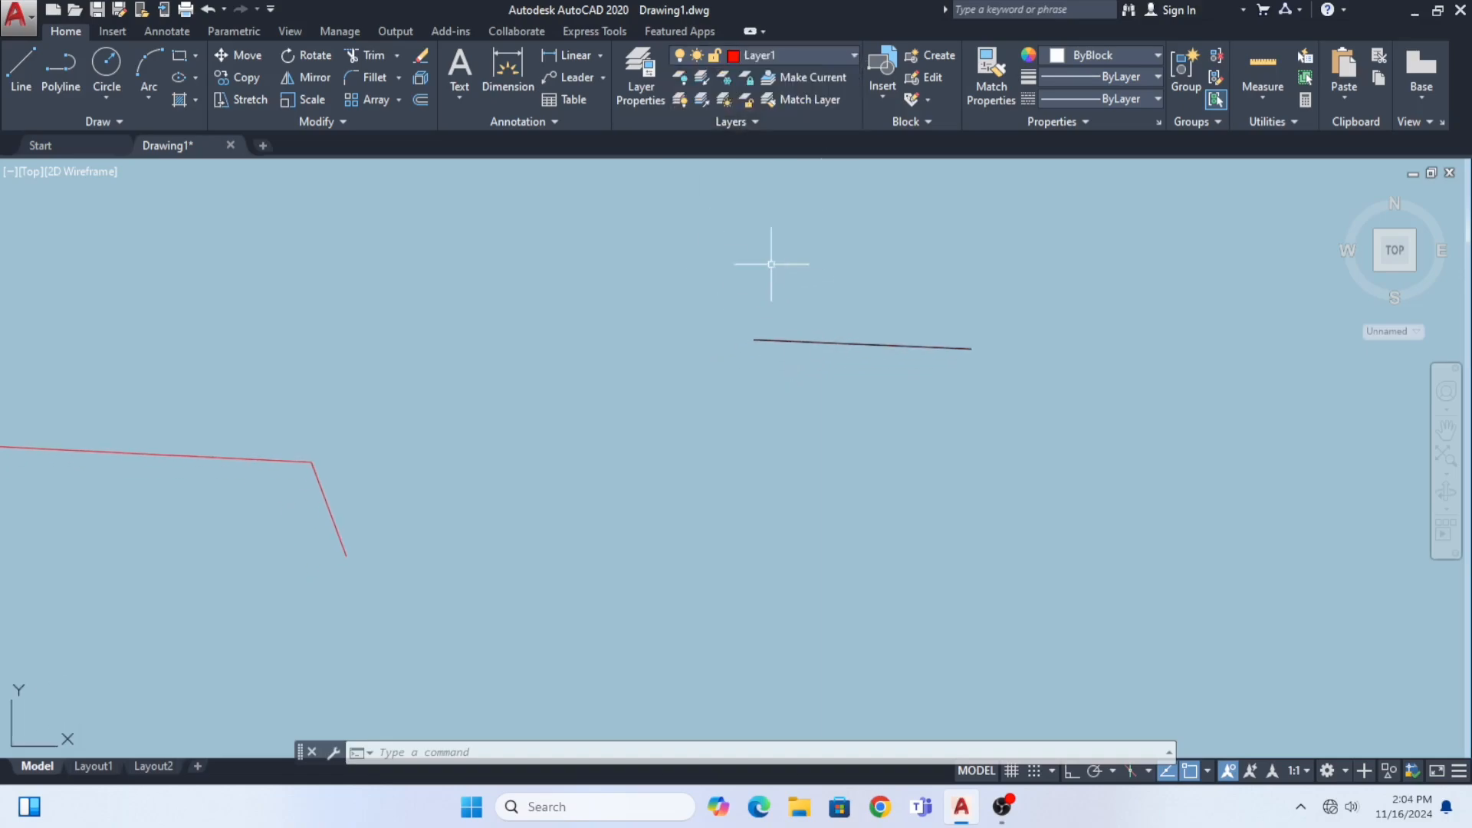
# Step: Turn off Layer1, choosing to turn off the current layer, so that only the layer 0 line is displayed
pyautogui.click(840, 58)
pyautogui.click(682, 122)
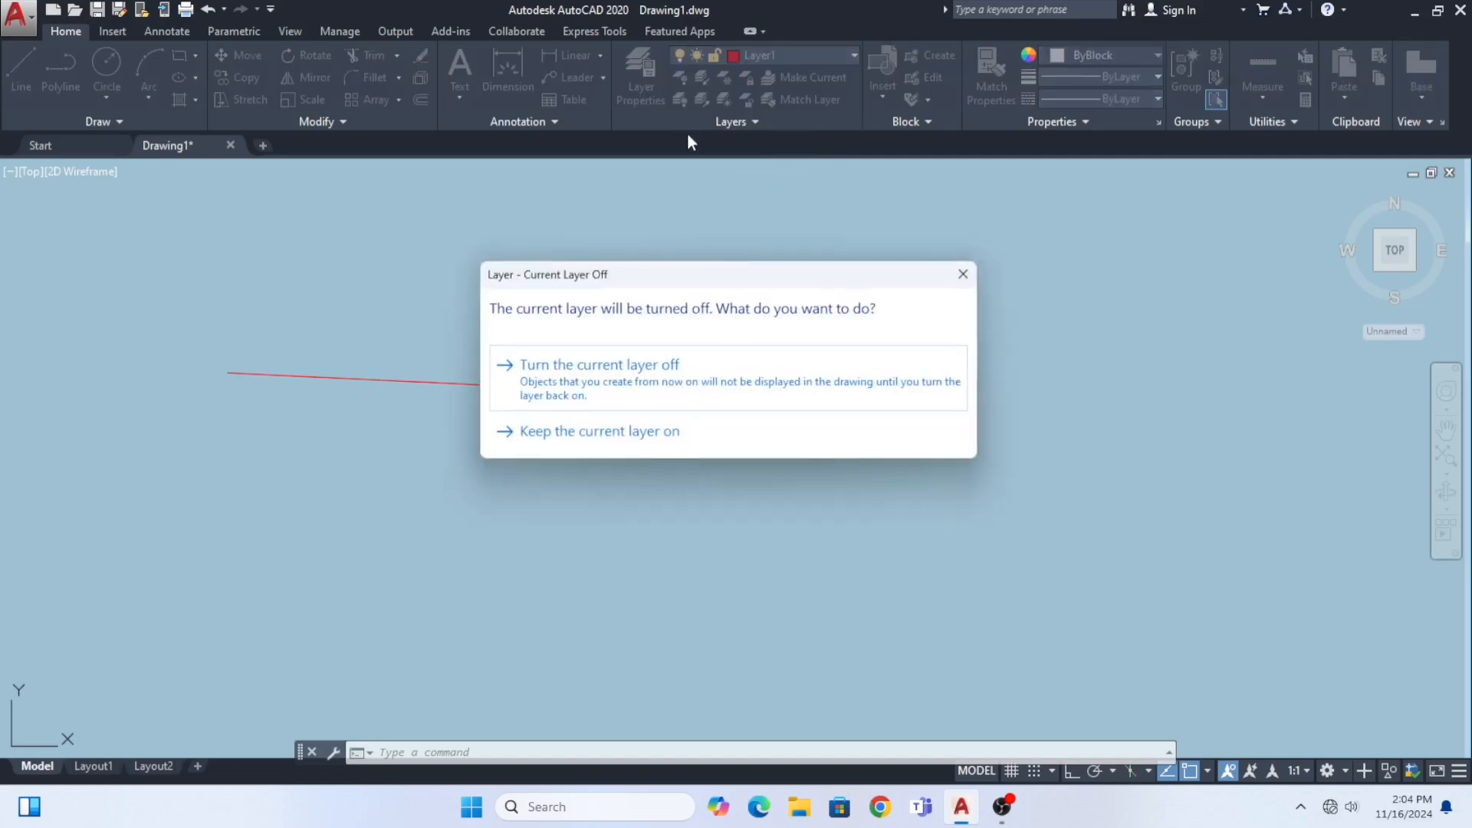
pyautogui.click(698, 374)
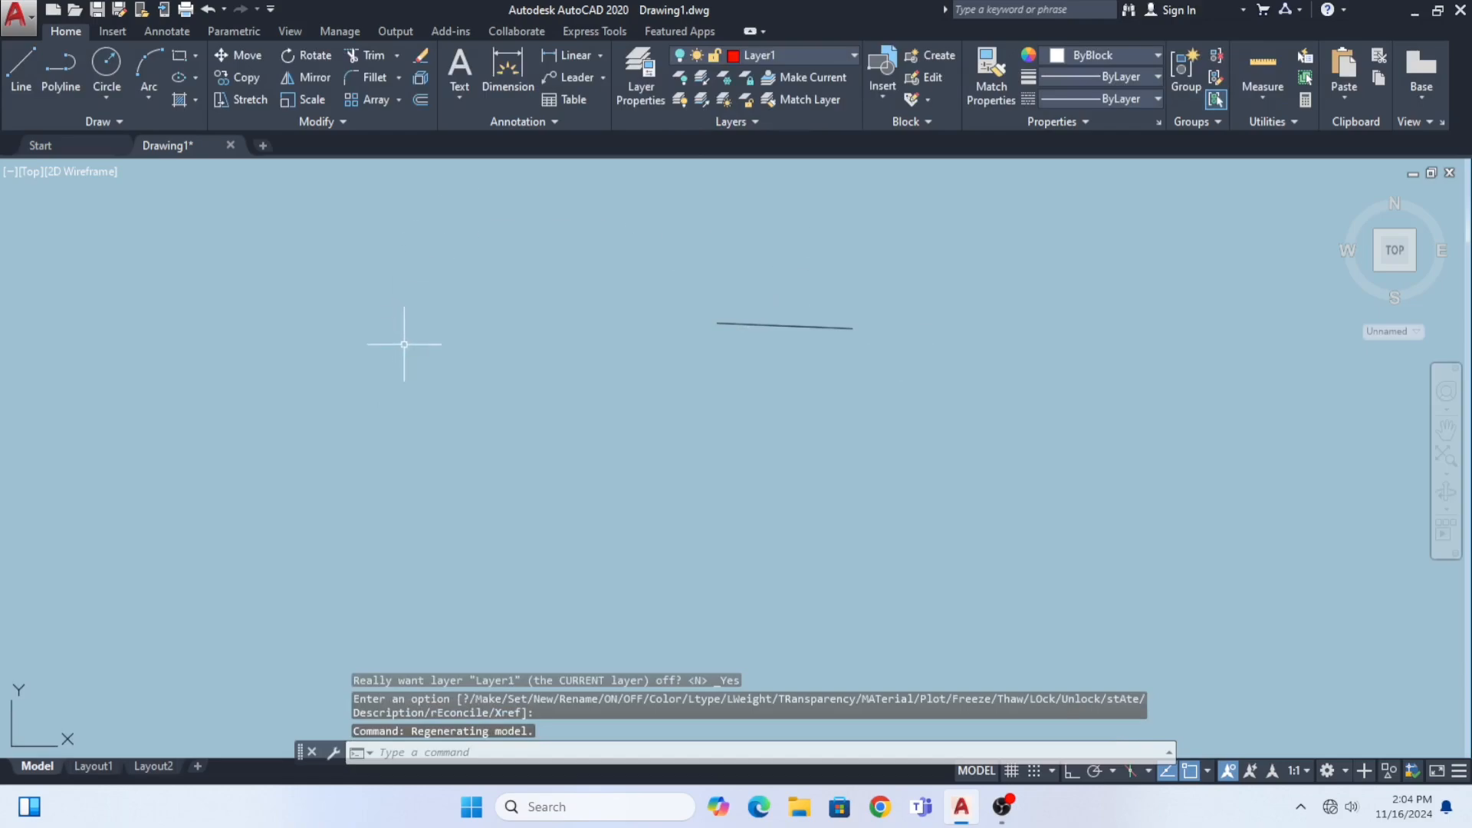
pyautogui.moveTo(798, 312); pyautogui.dragTo(789, 338, button='middle')
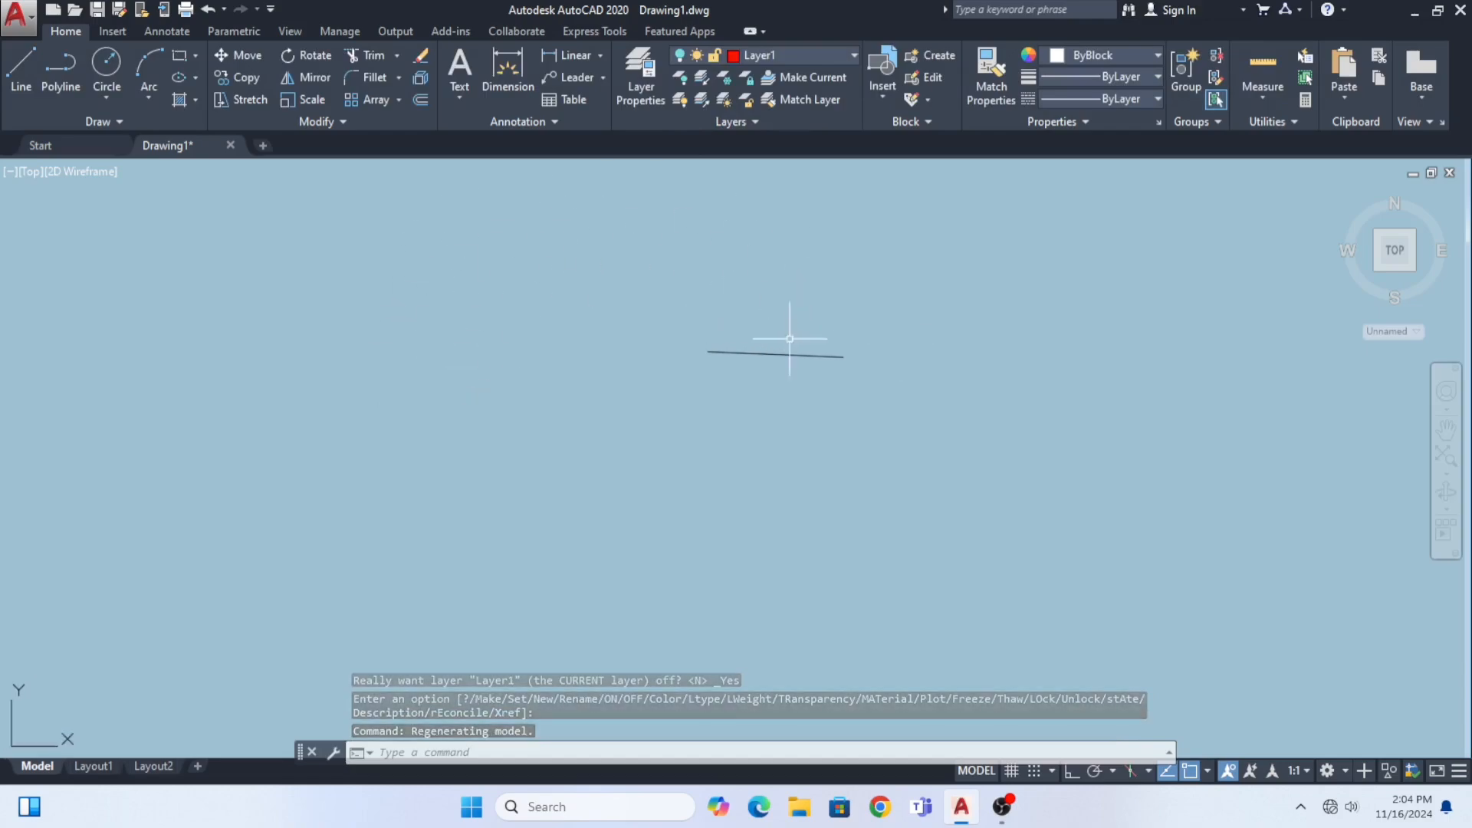
pyautogui.moveTo(713, 375); pyautogui.dragTo(702, 335, button='middle')
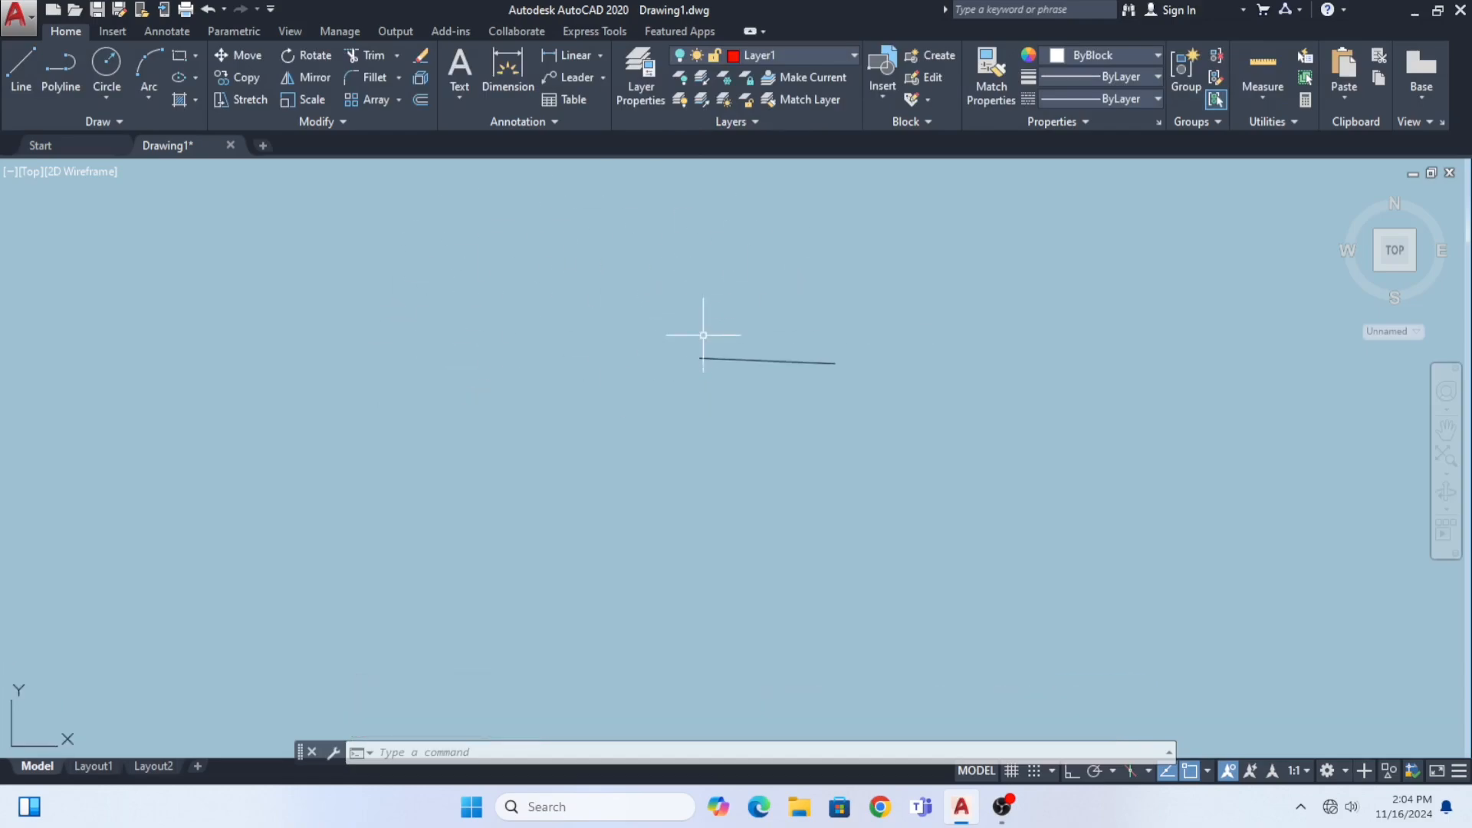
# Step: Turn Layer1 back on so the red lines are displayed again
pyautogui.moveTo(746, 388); pyautogui.dragTo(739, 371, button='middle')
pyautogui.scroll(2, 741, 319)
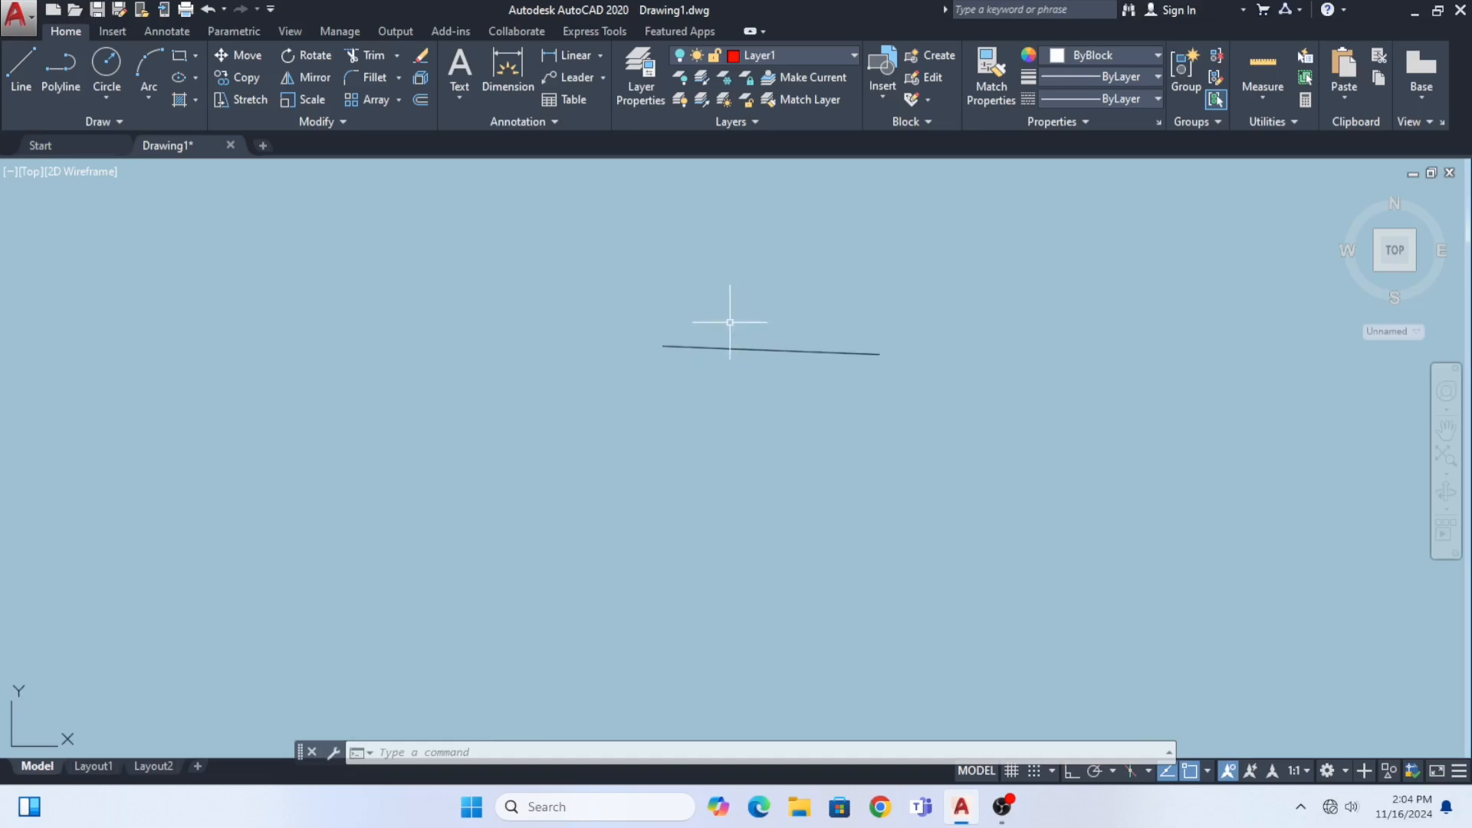
pyautogui.moveTo(733, 349); pyautogui.dragTo(736, 342, button='middle')
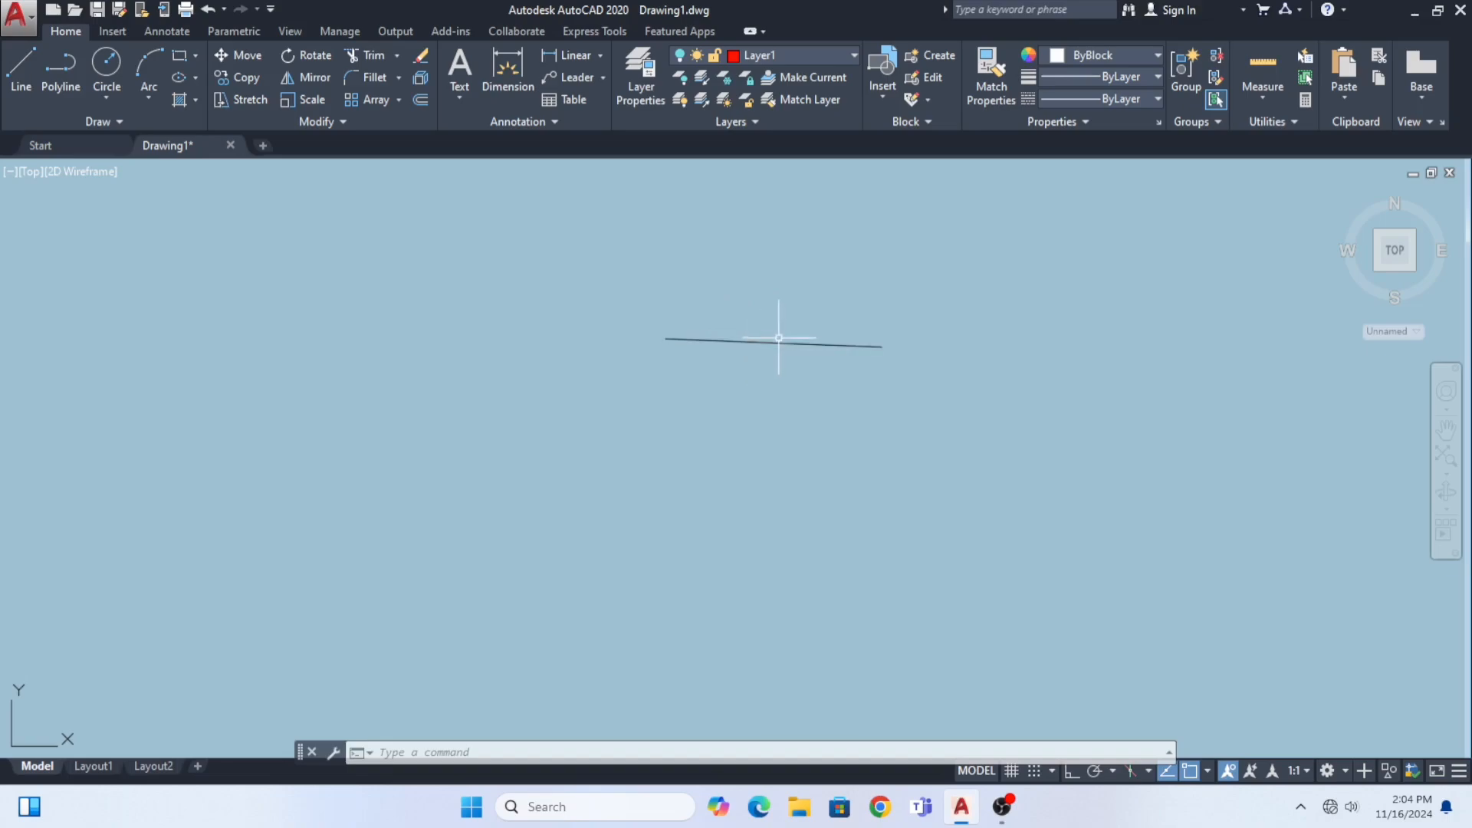
pyautogui.click(852, 50)
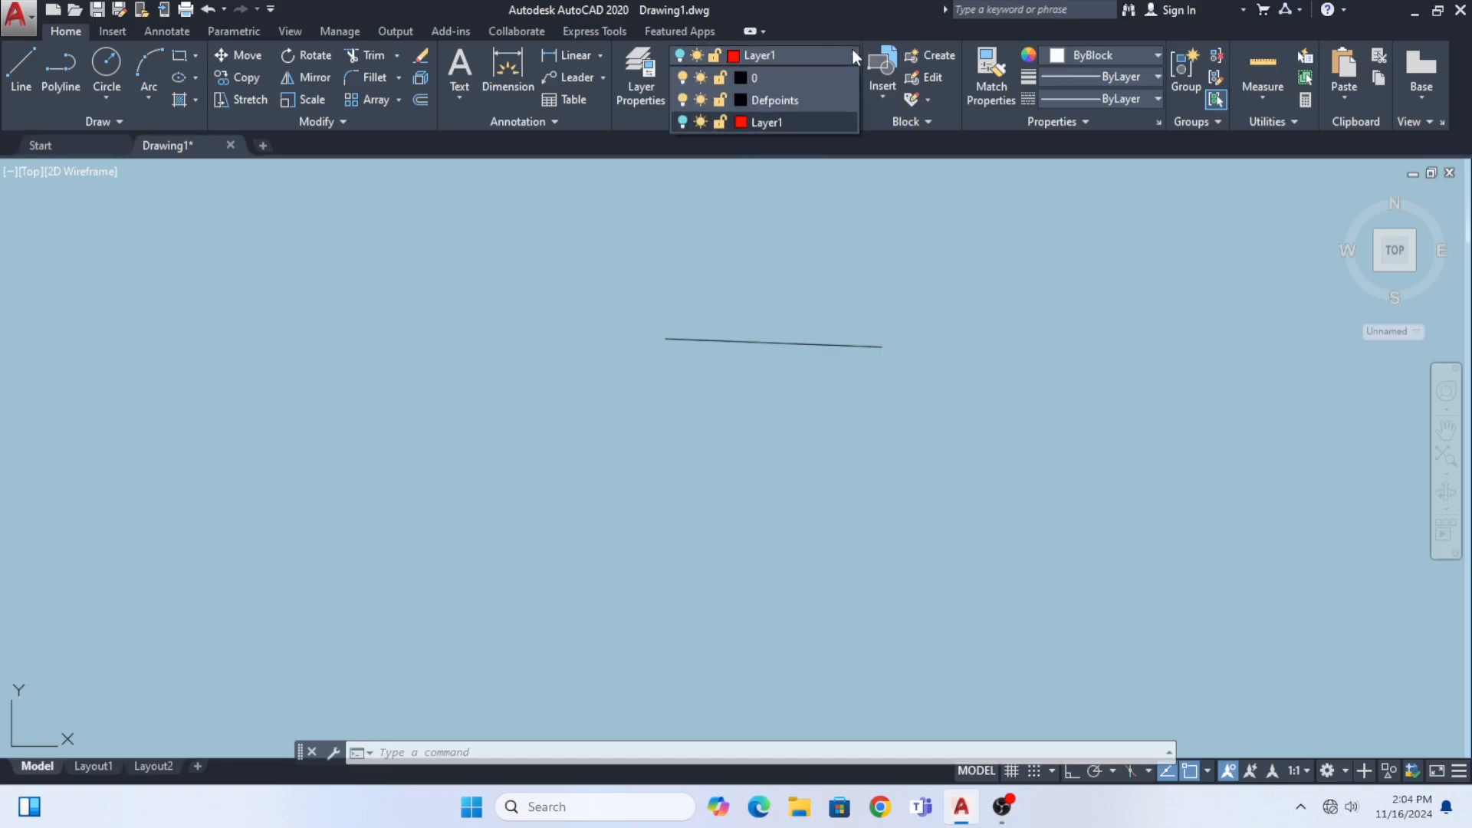
pyautogui.click(681, 122)
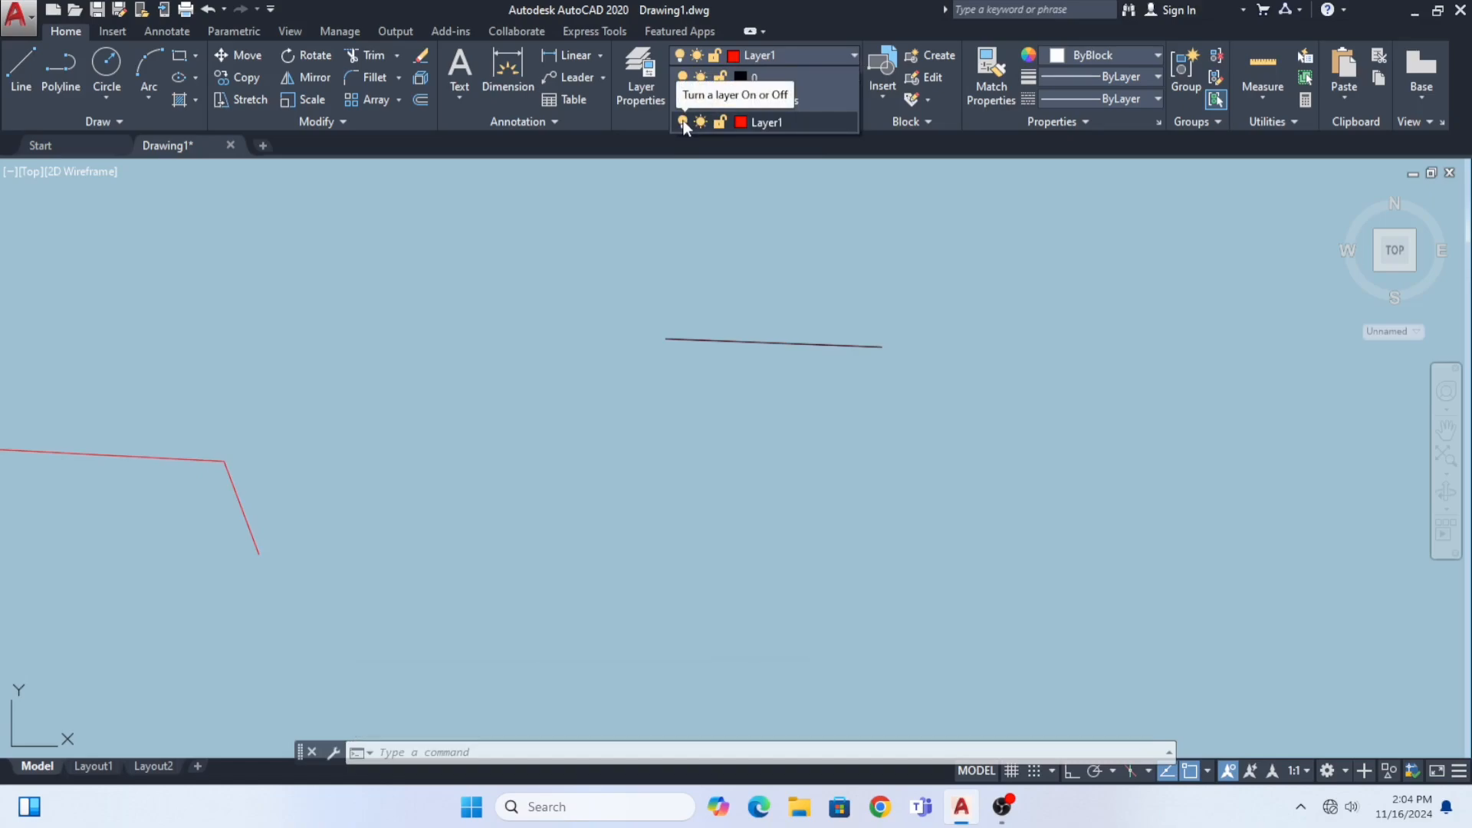
pyautogui.click(761, 219)
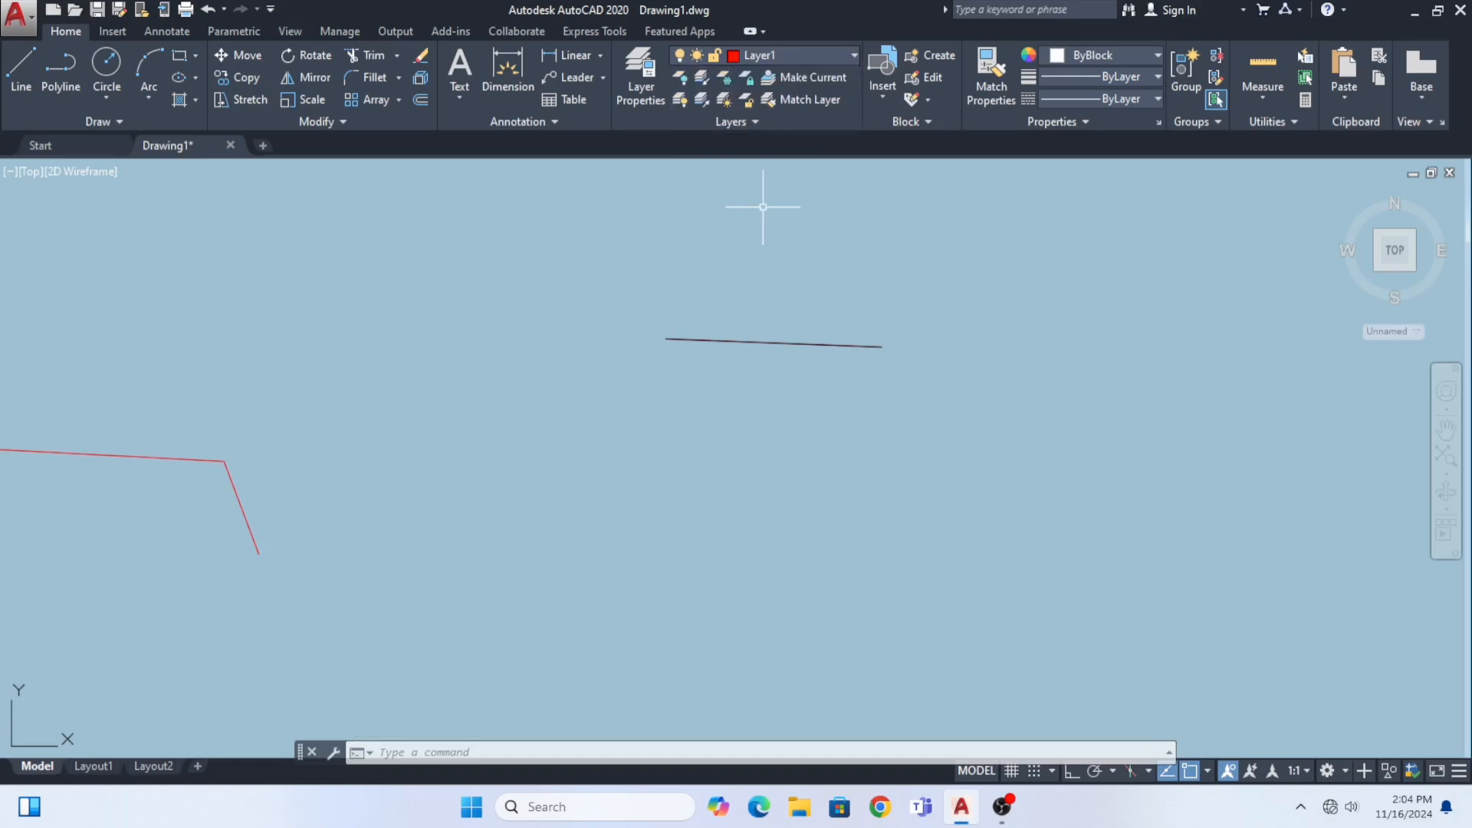
pyautogui.press('Escape')
pyautogui.press('Escape')
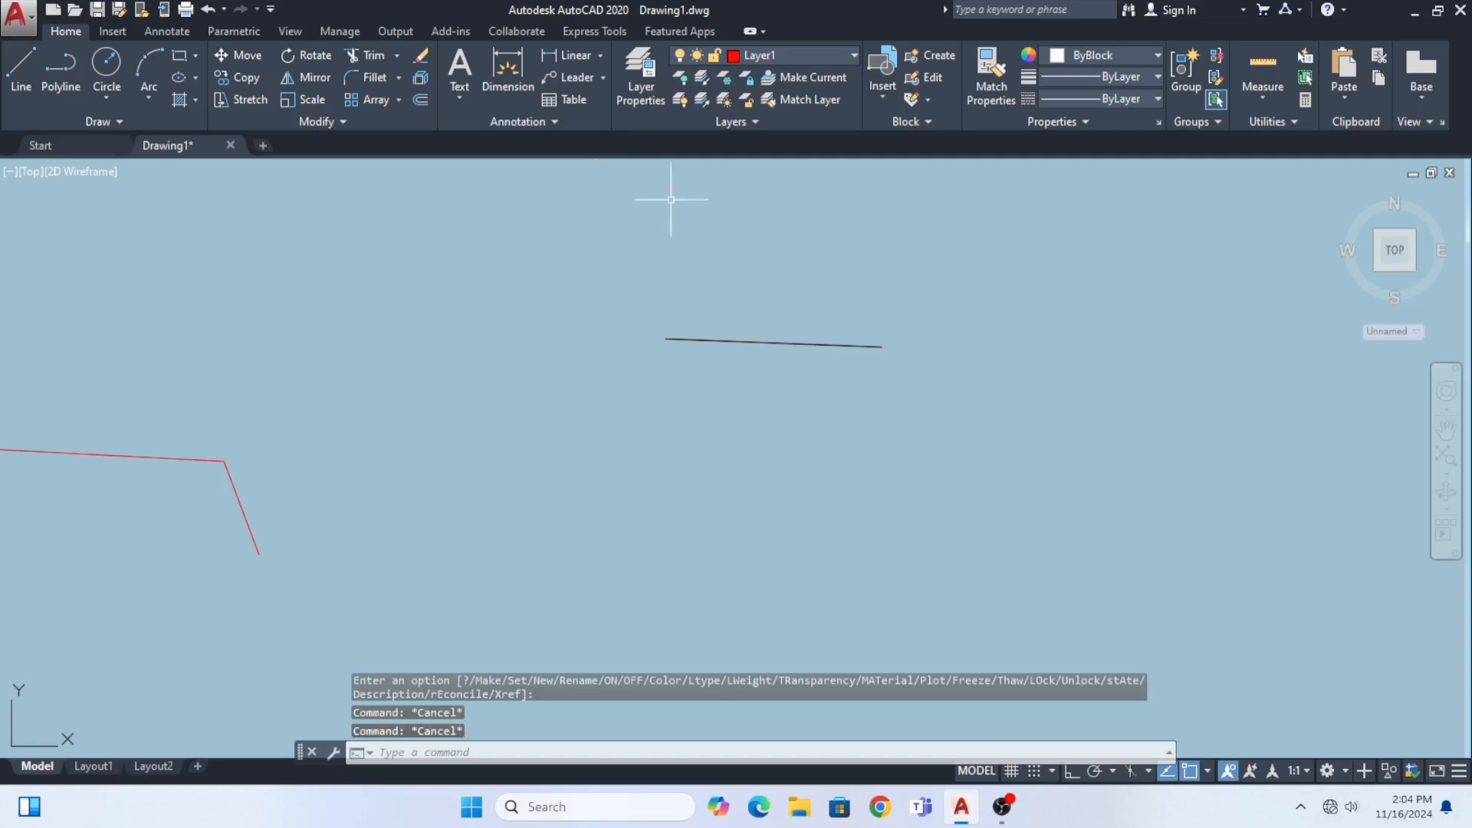
# Step: Create a new layer based on Layer1, keeping its default name and red color, and close the layer manager
pyautogui.click(638, 80)
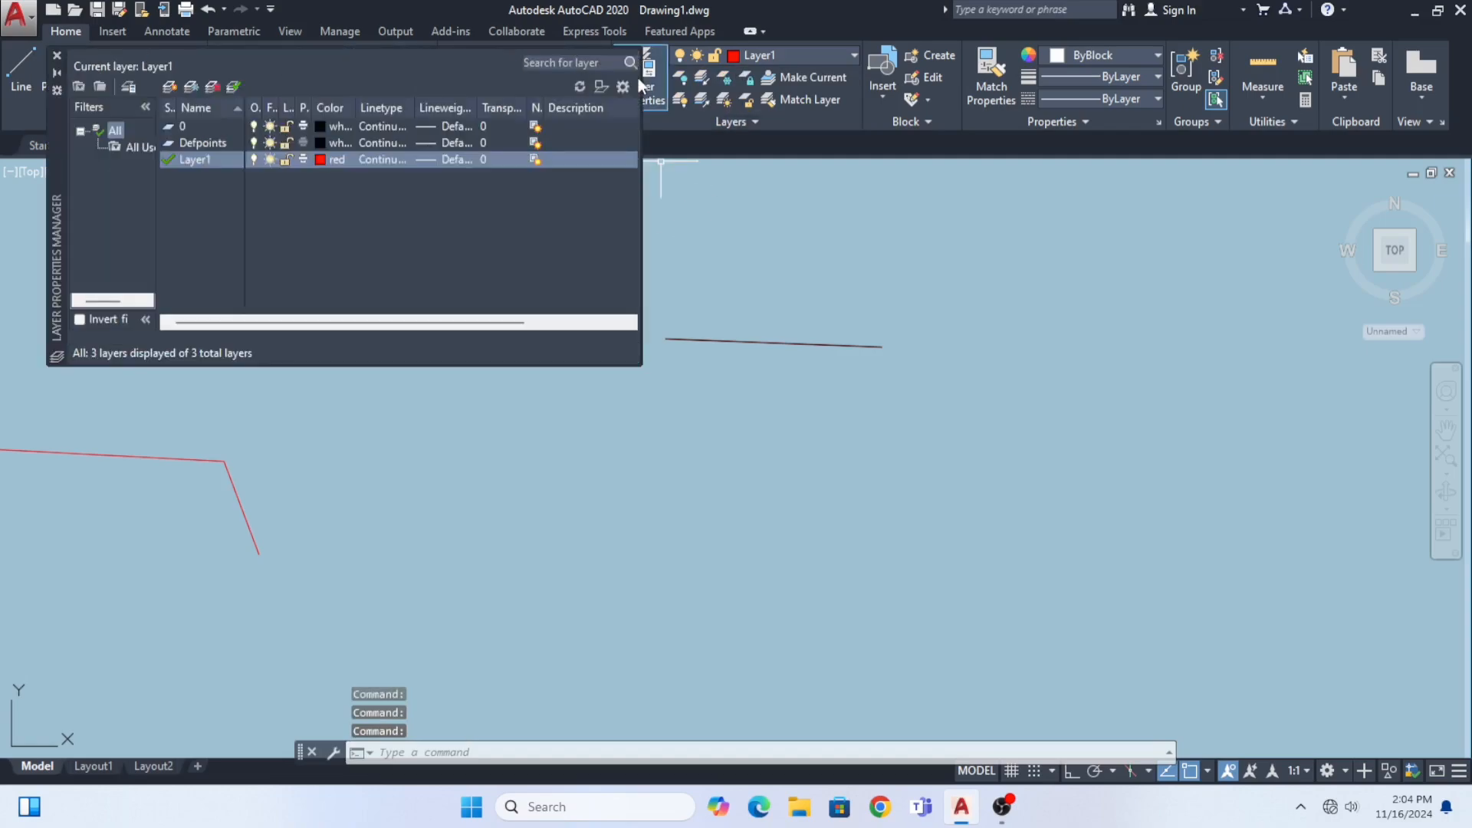
pyautogui.click(172, 90)
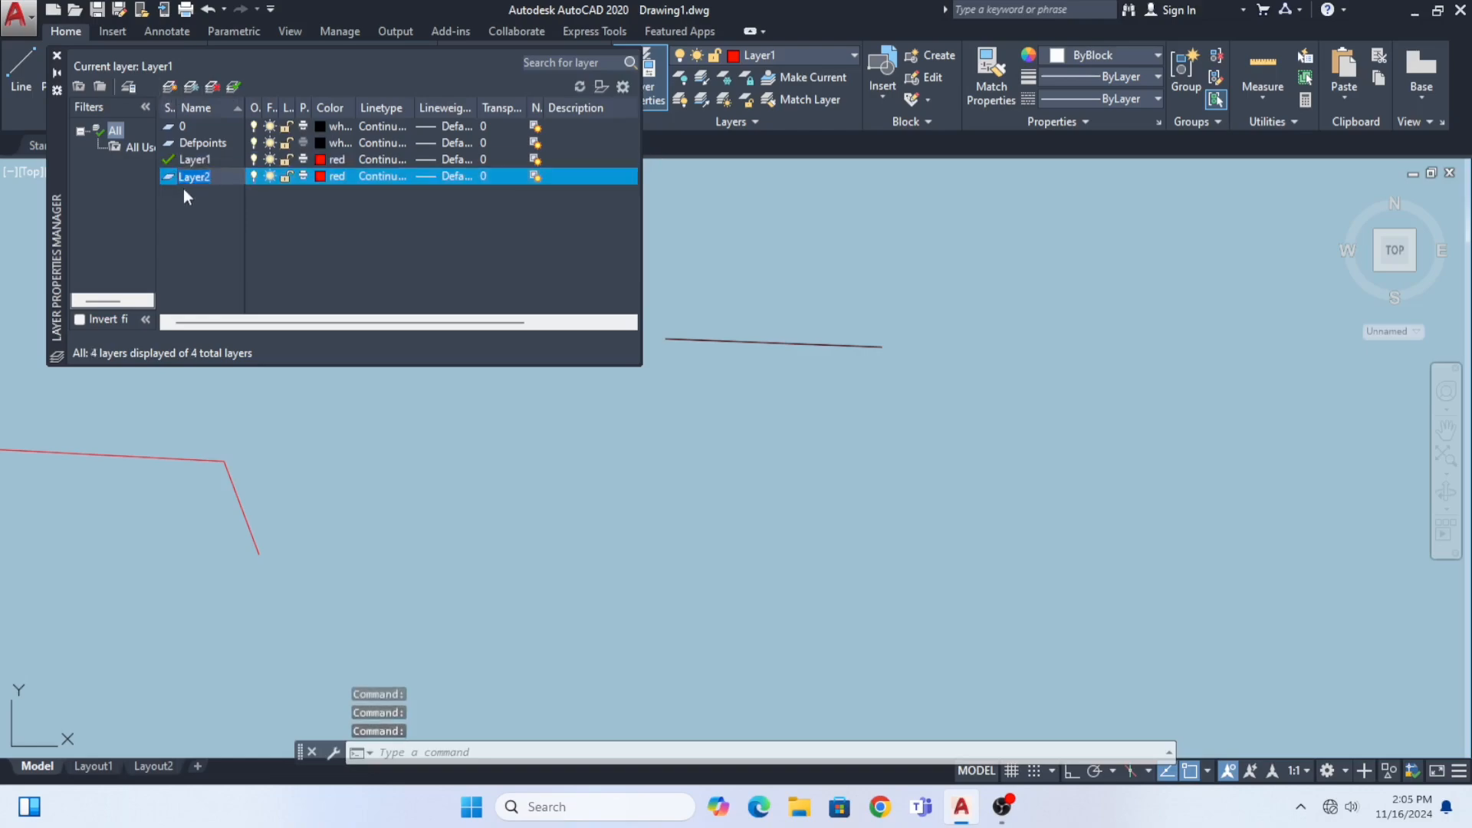
pyautogui.click(333, 178)
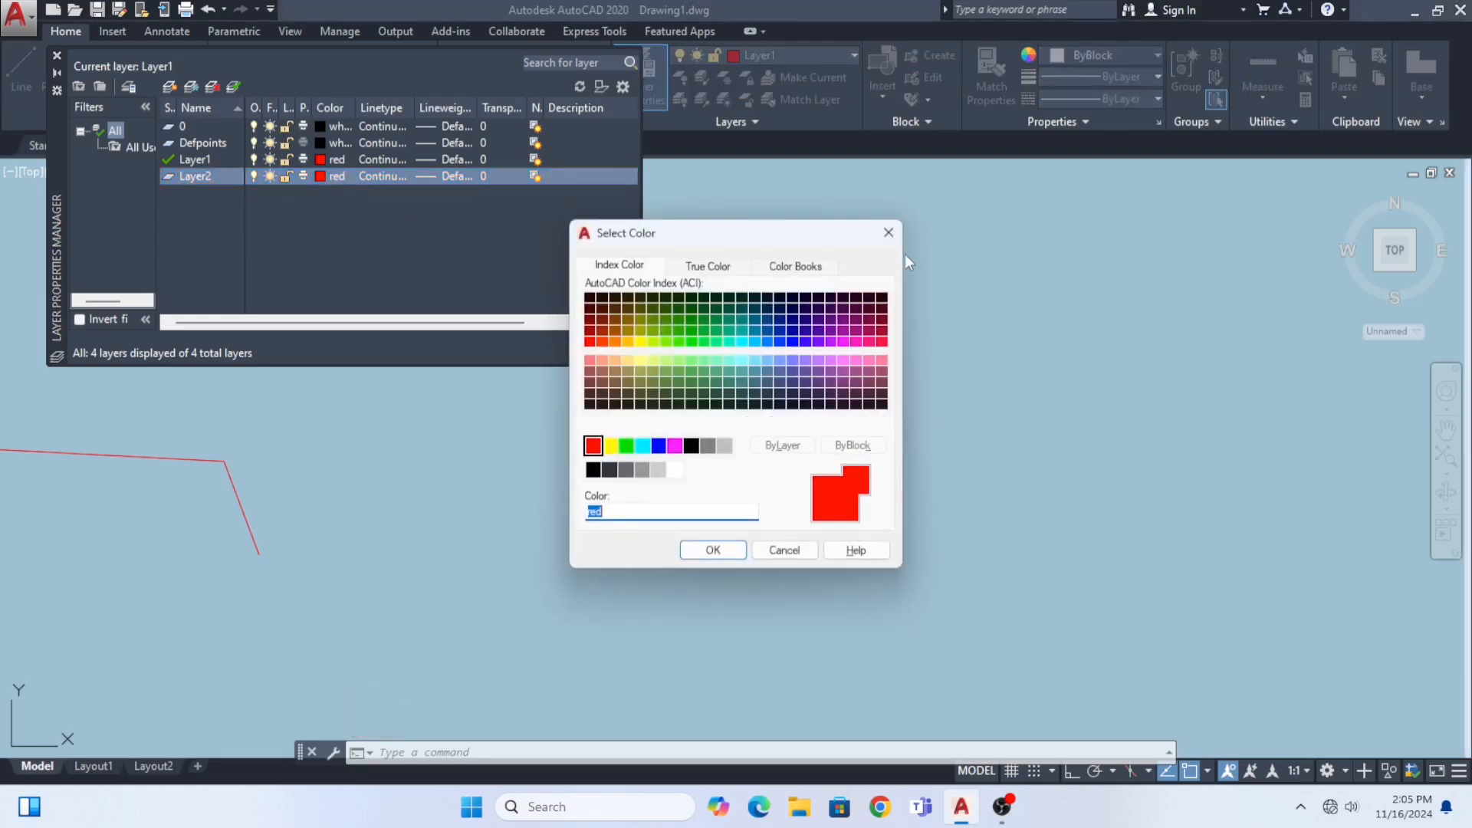
pyautogui.click(888, 232)
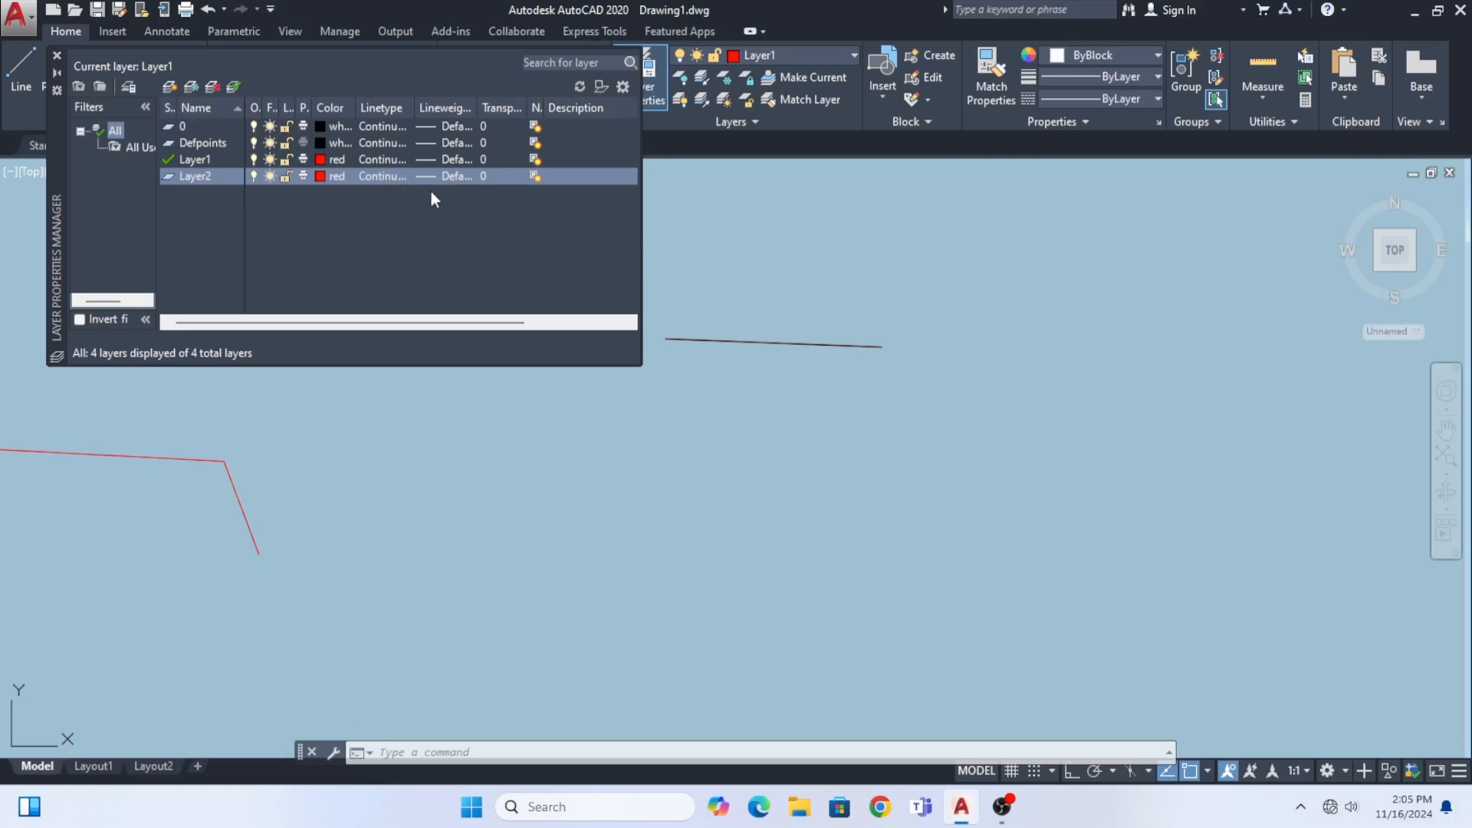
pyautogui.click(57, 55)
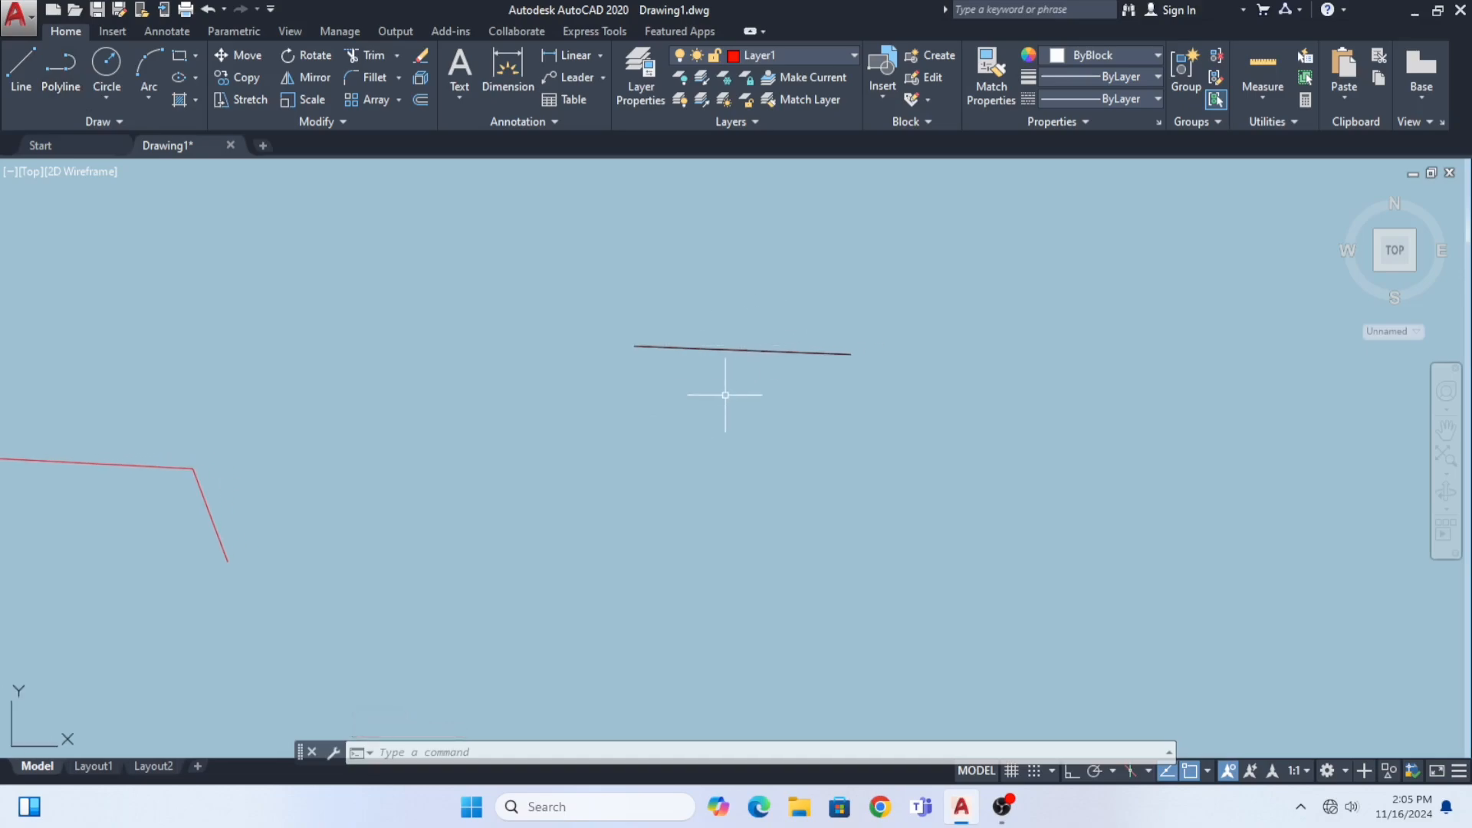
# Step: Turn off Layer1, accepting that it is the current layer, and turn it on again
pyautogui.moveTo(726, 381); pyautogui.dragTo(719, 379, button='middle')
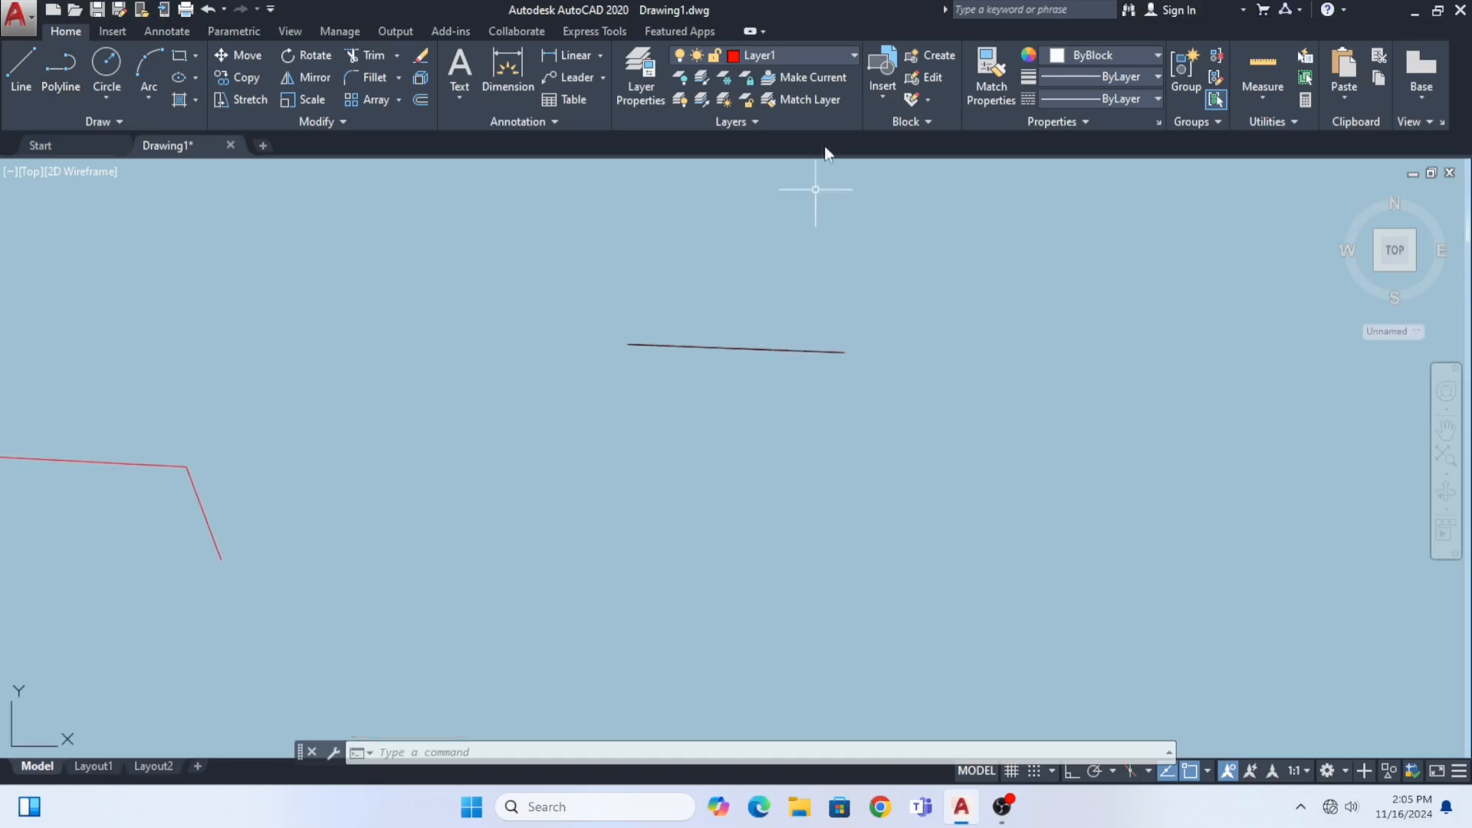
pyautogui.click(852, 55)
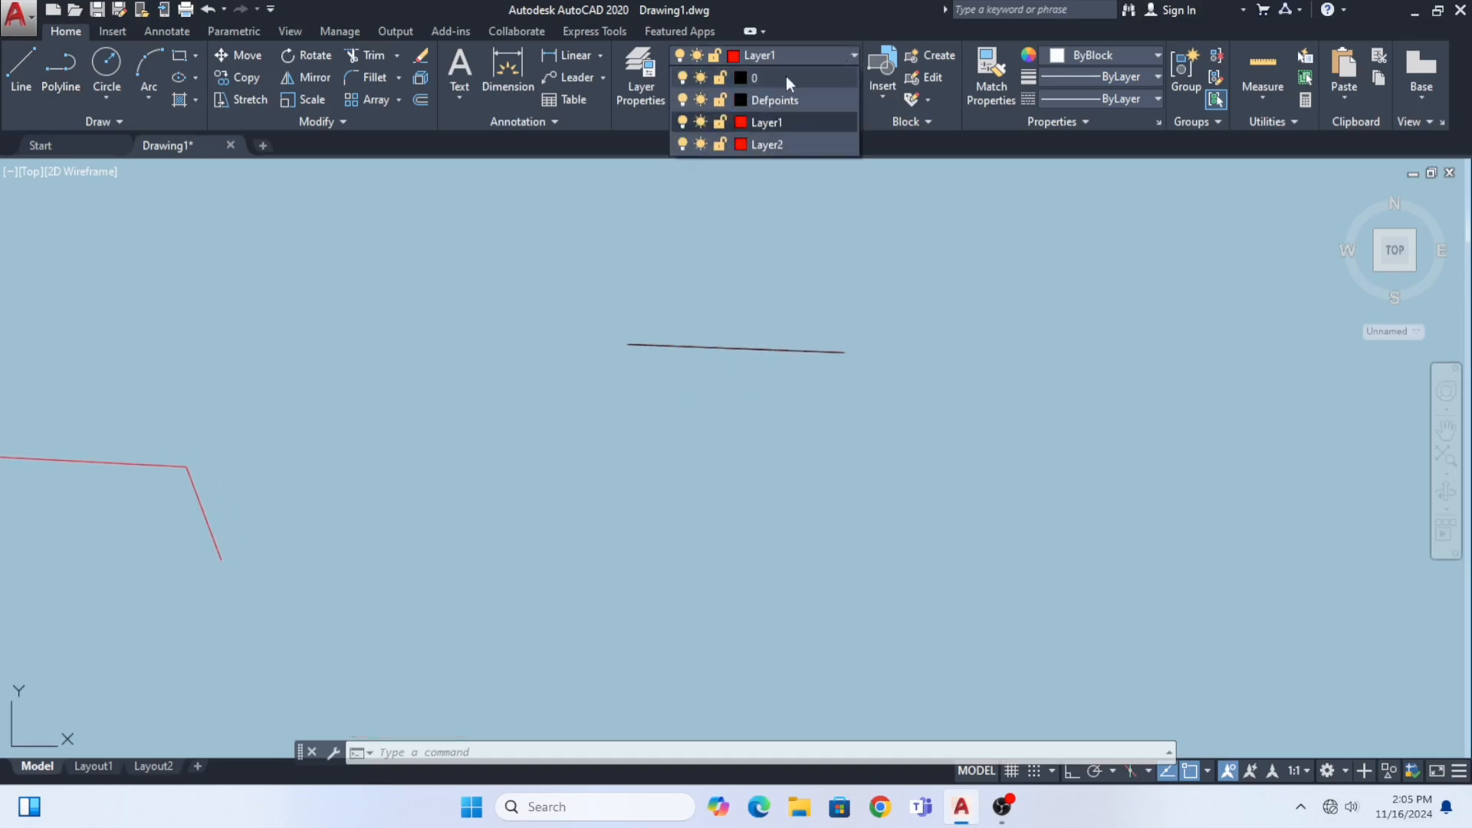
pyautogui.click(682, 124)
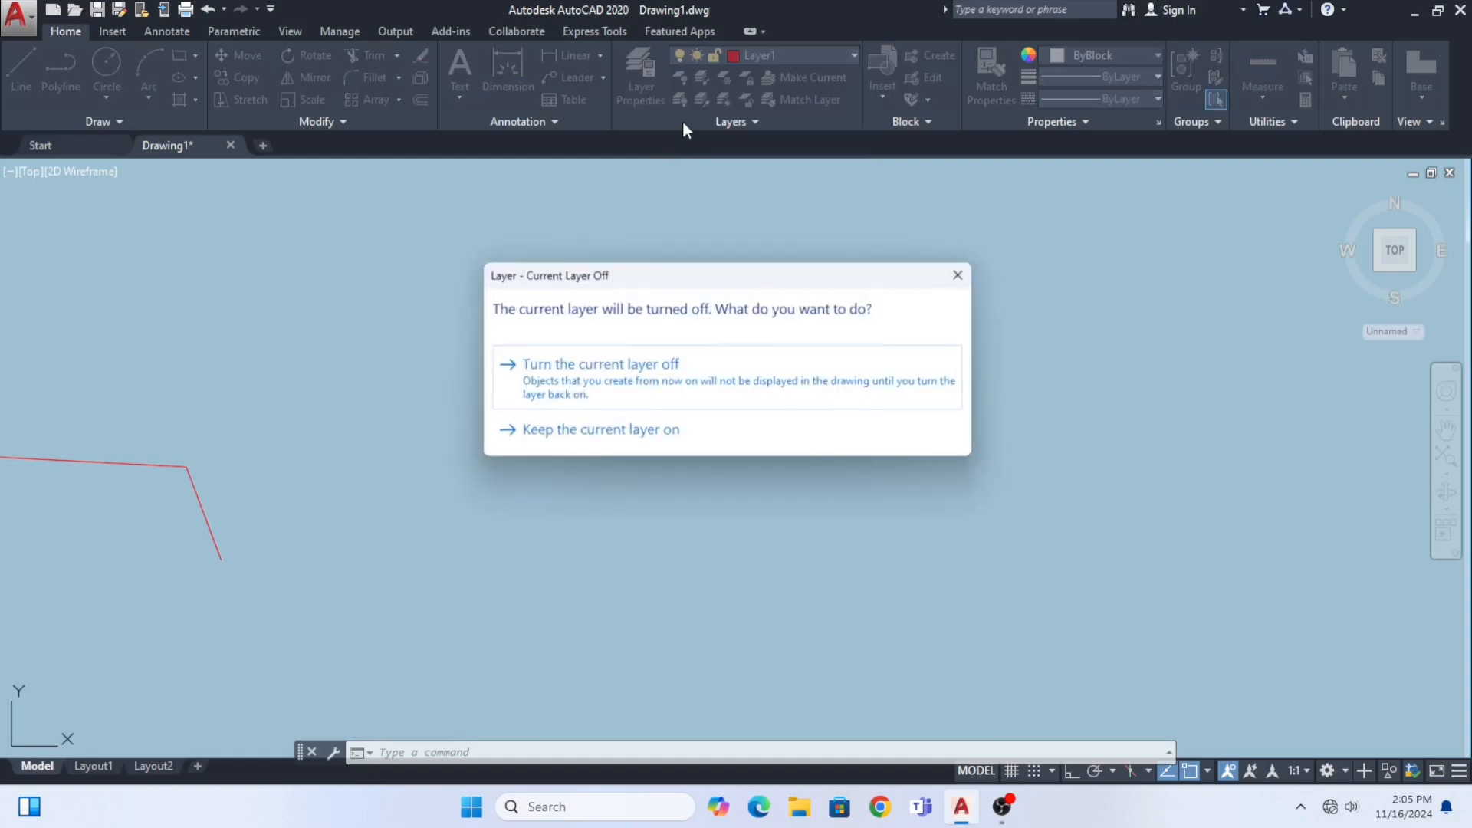
pyautogui.click(676, 365)
pyautogui.moveTo(739, 371); pyautogui.dragTo(628, 378, button='middle')
pyautogui.click(852, 56)
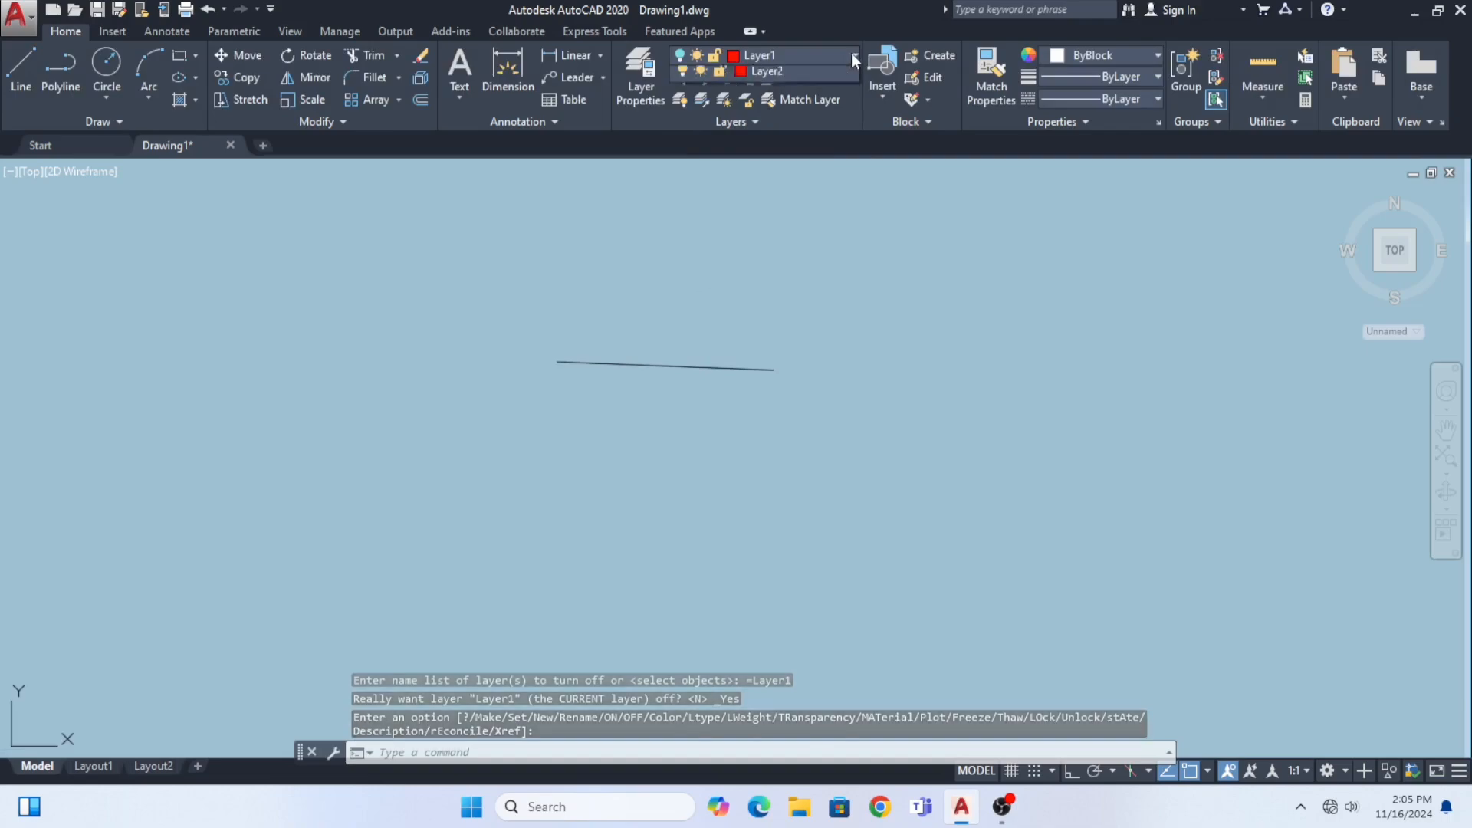
pyautogui.click(682, 123)
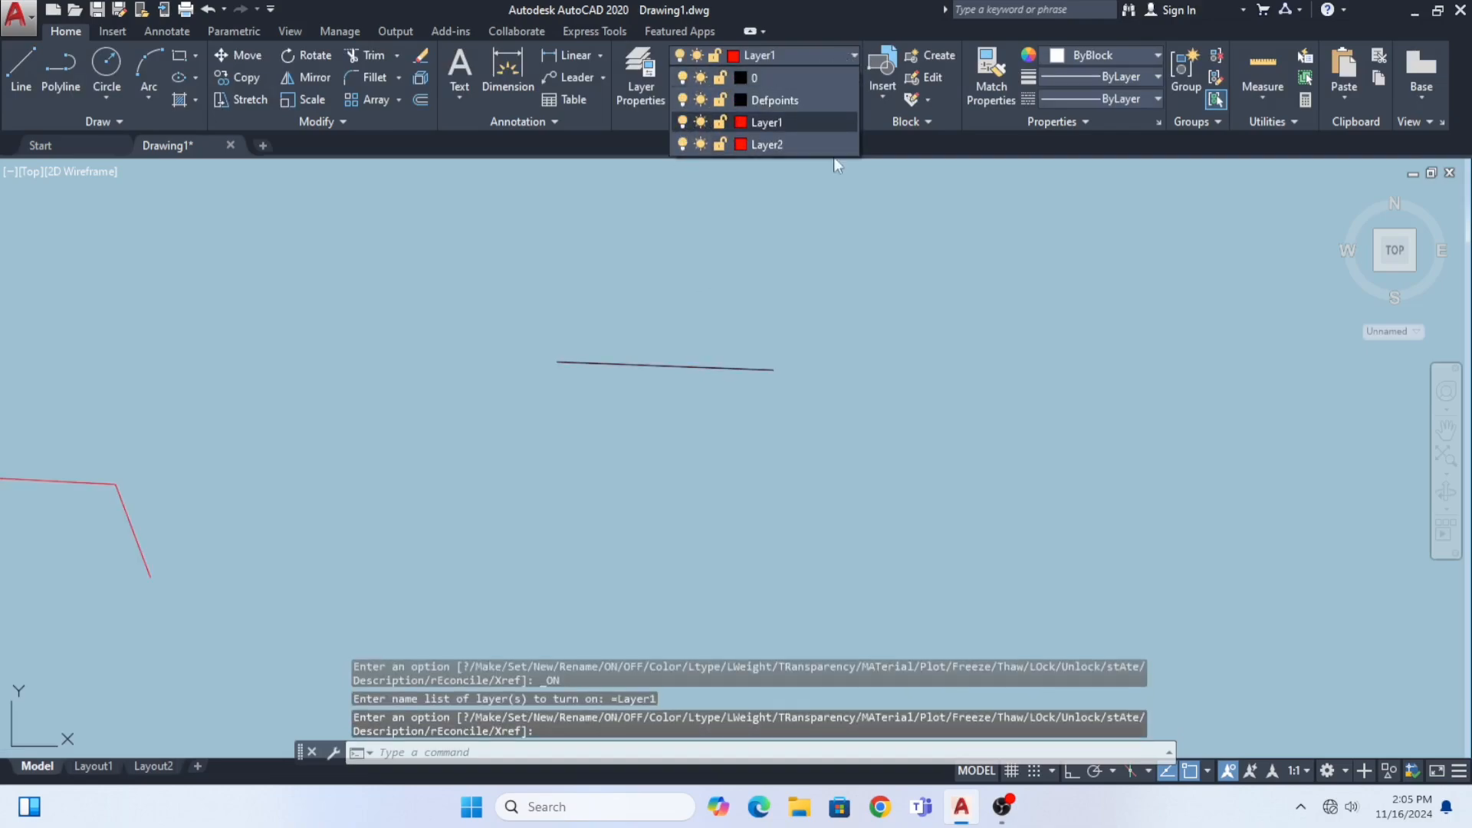
# Step: Make layer 0 current and set the object color for new objects to ByLayer
pyautogui.click(846, 56)
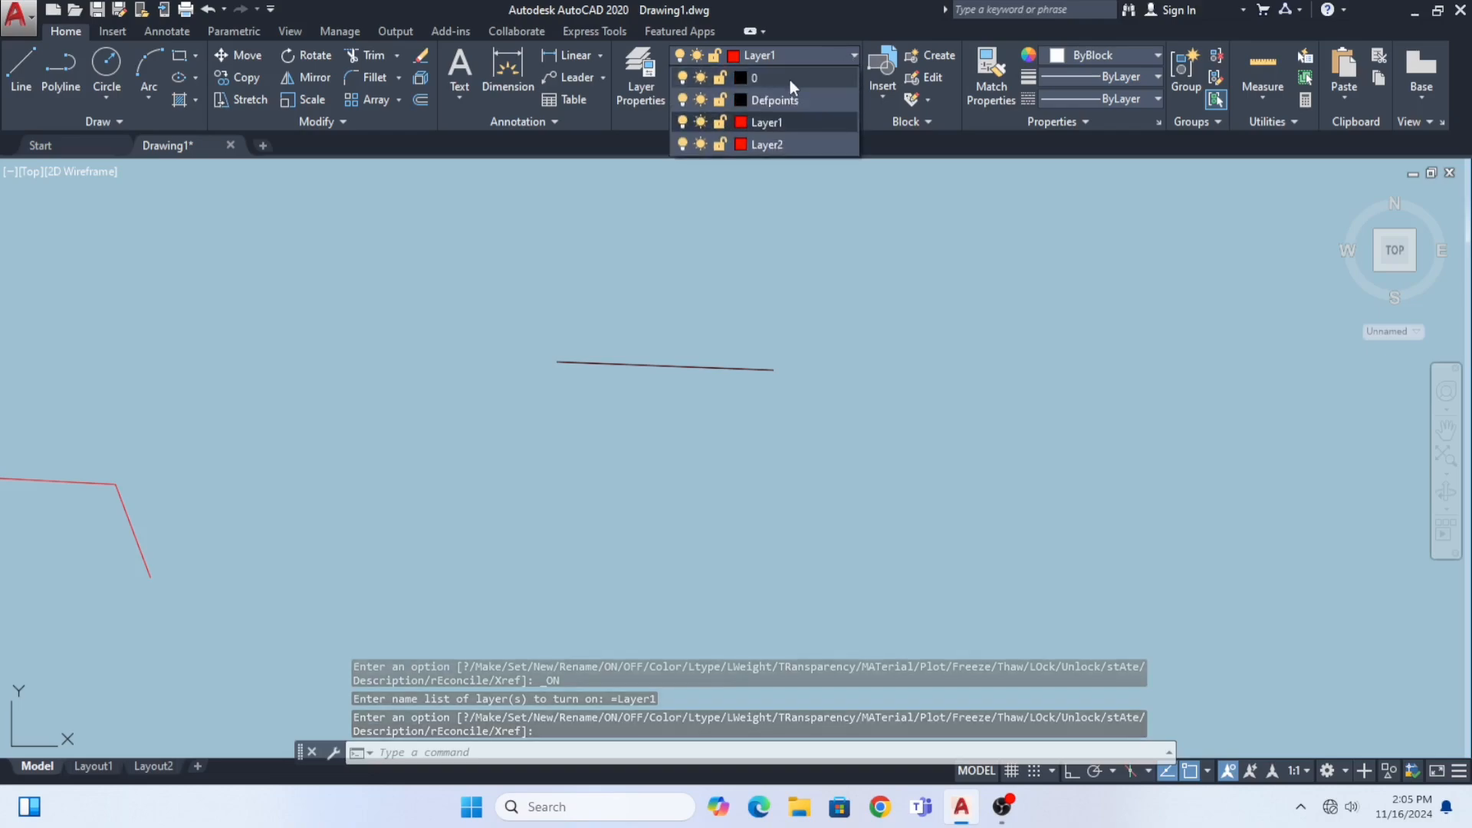
pyautogui.click(780, 82)
pyautogui.moveTo(906, 217); pyautogui.dragTo(795, 260, button='middle')
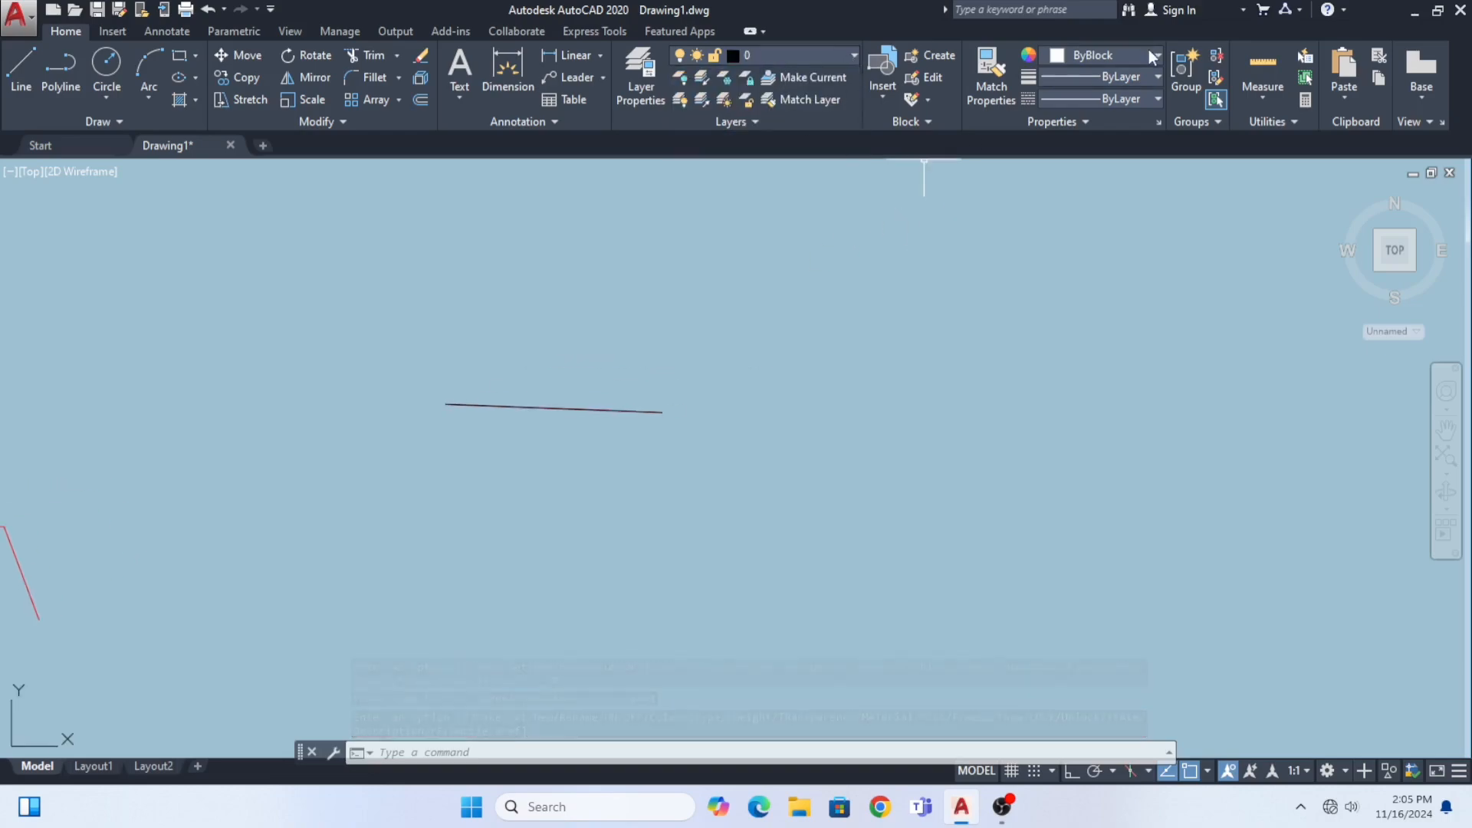
pyautogui.click(1149, 53)
pyautogui.click(1086, 81)
pyautogui.moveTo(895, 271); pyautogui.dragTo(844, 293, button='middle')
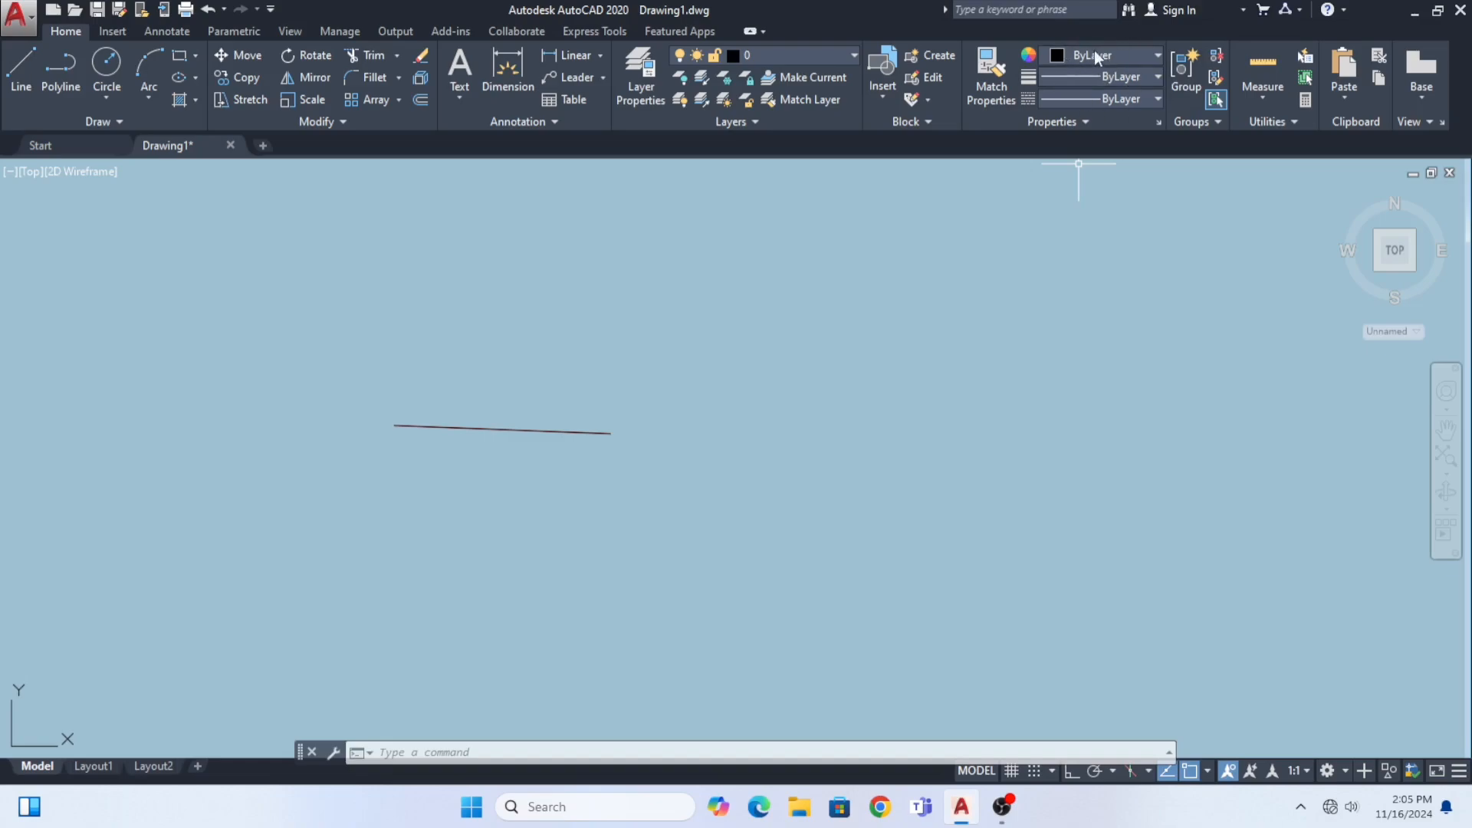
pyautogui.click(1084, 55)
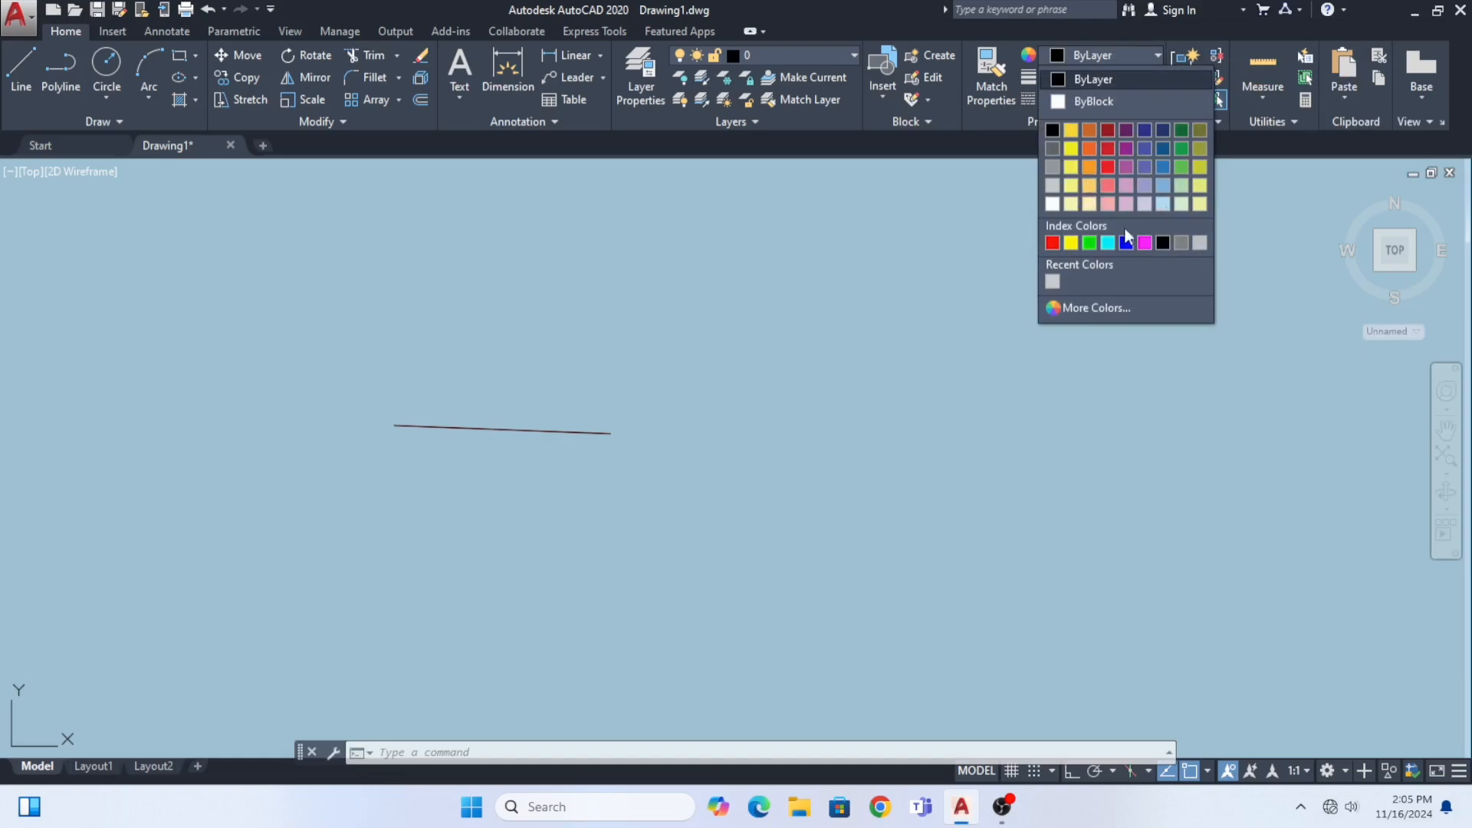
pyautogui.click(1156, 55)
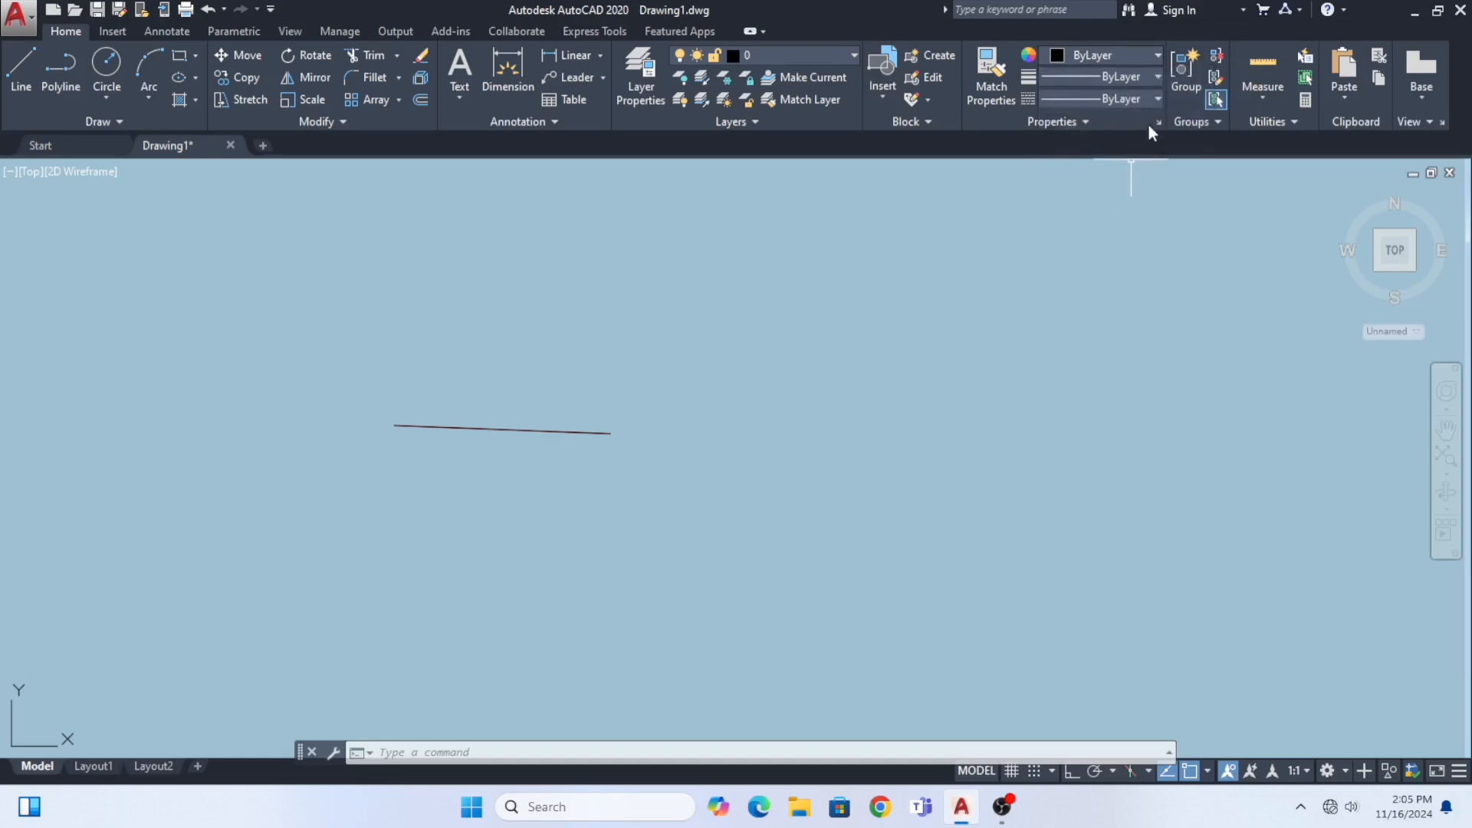
# Step: Set the current lineweight for new objects to 2.00 mm
pyautogui.click(1155, 76)
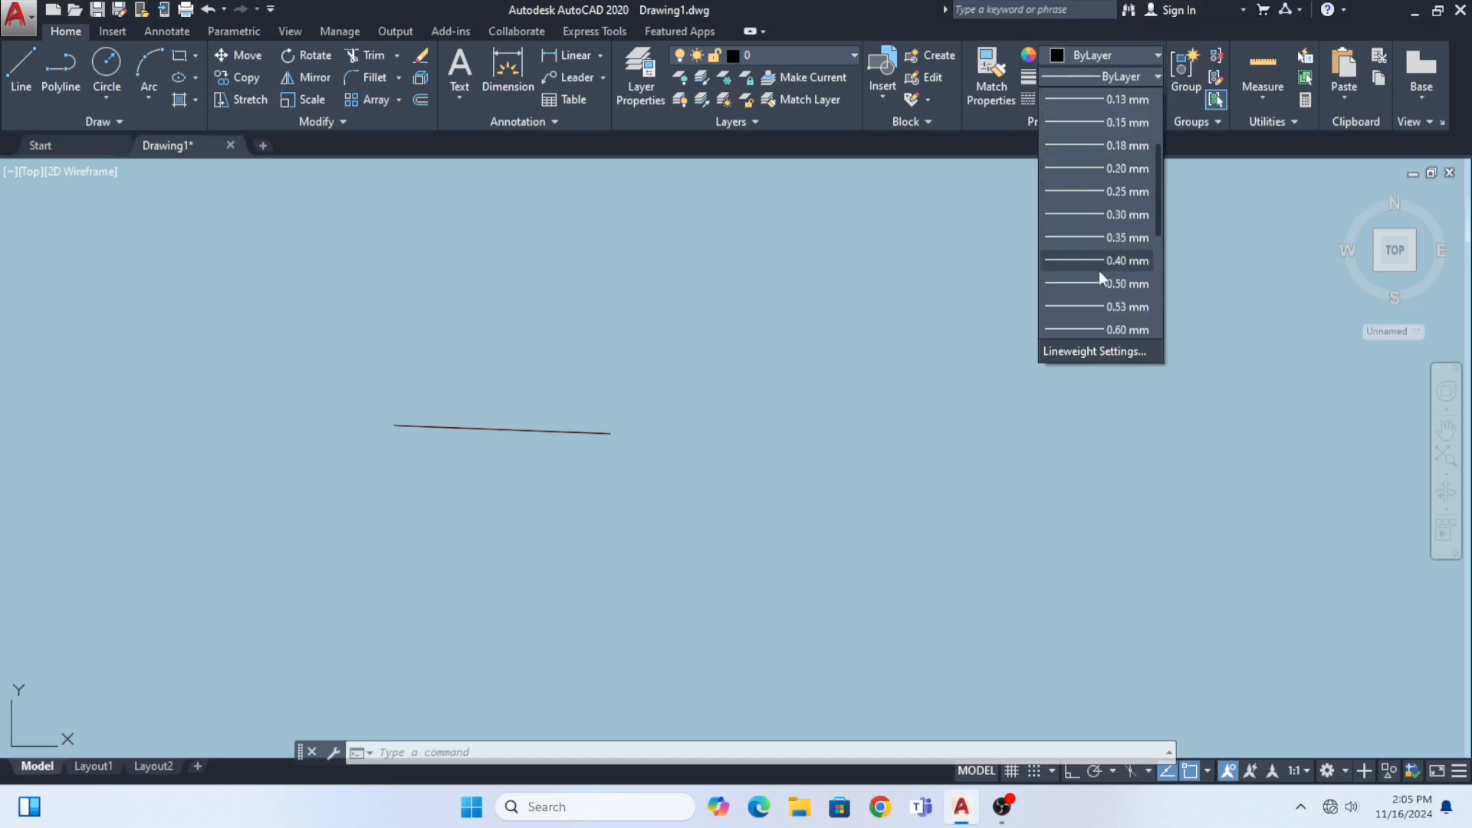
pyautogui.scroll(-6, 1101, 279)
pyautogui.scroll(6, 1101, 291)
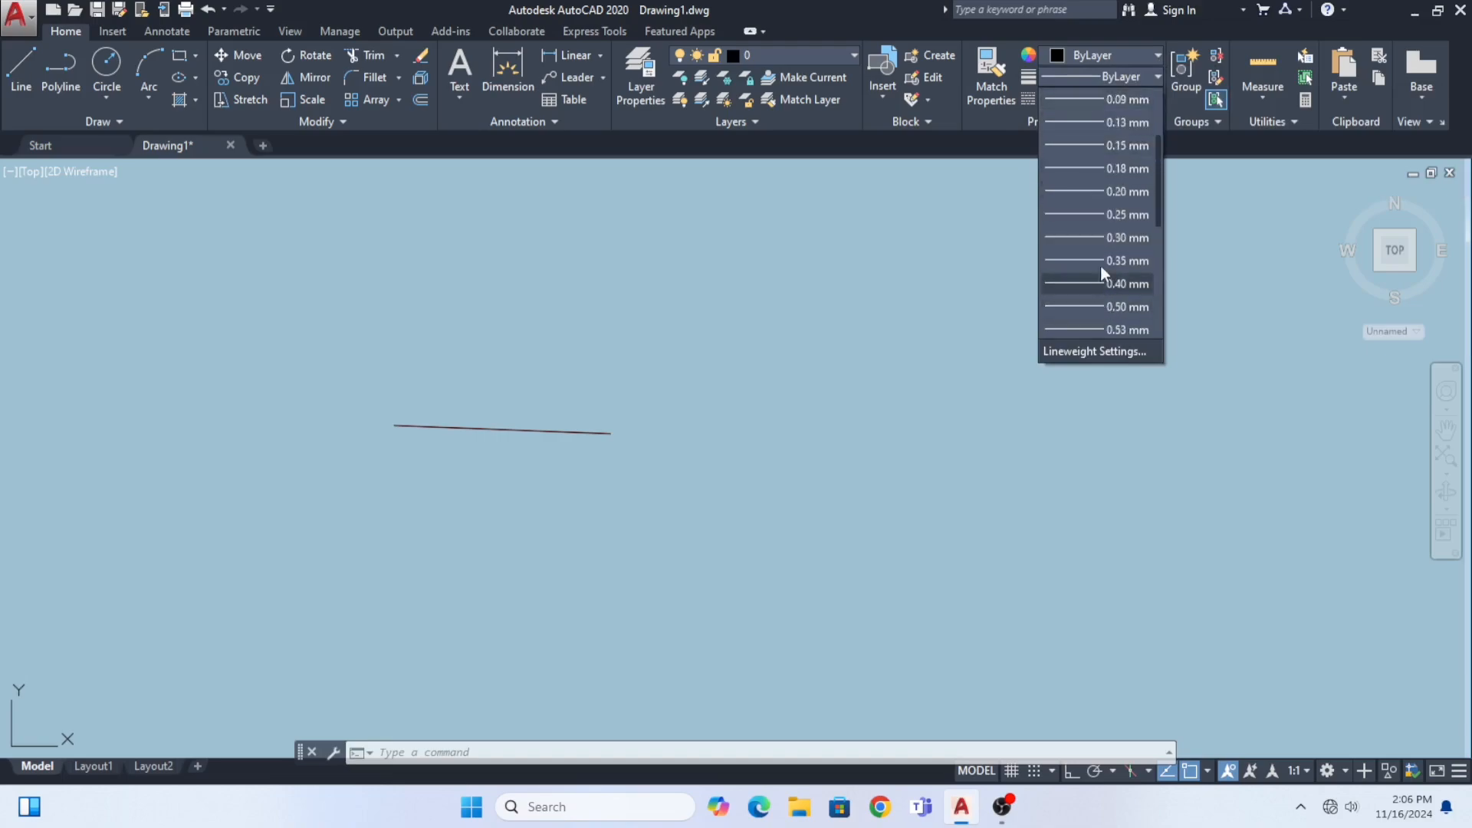
pyautogui.scroll(-3, 1088, 230)
pyautogui.scroll(-3, 1106, 291)
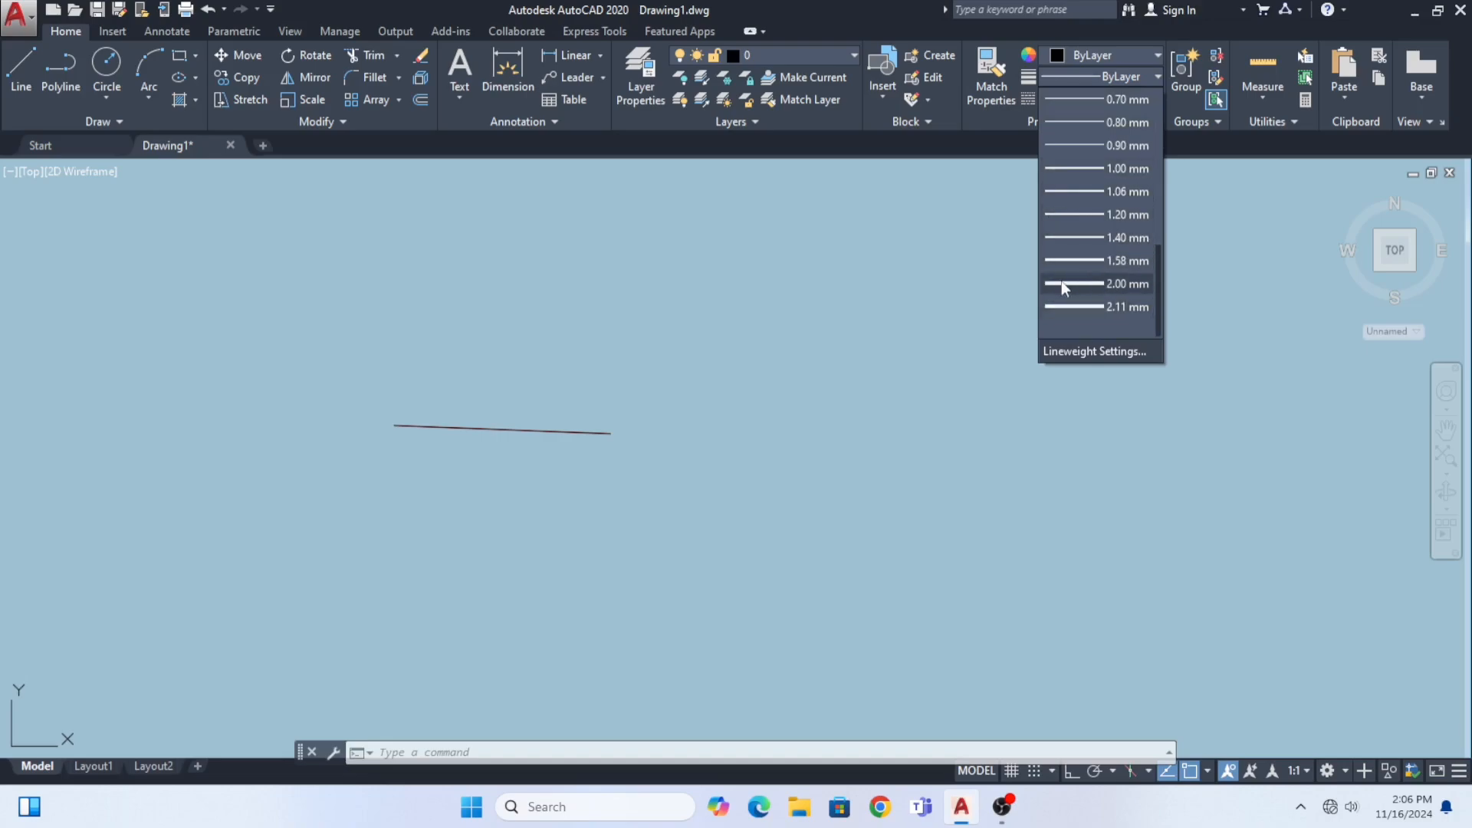
pyautogui.click(1101, 284)
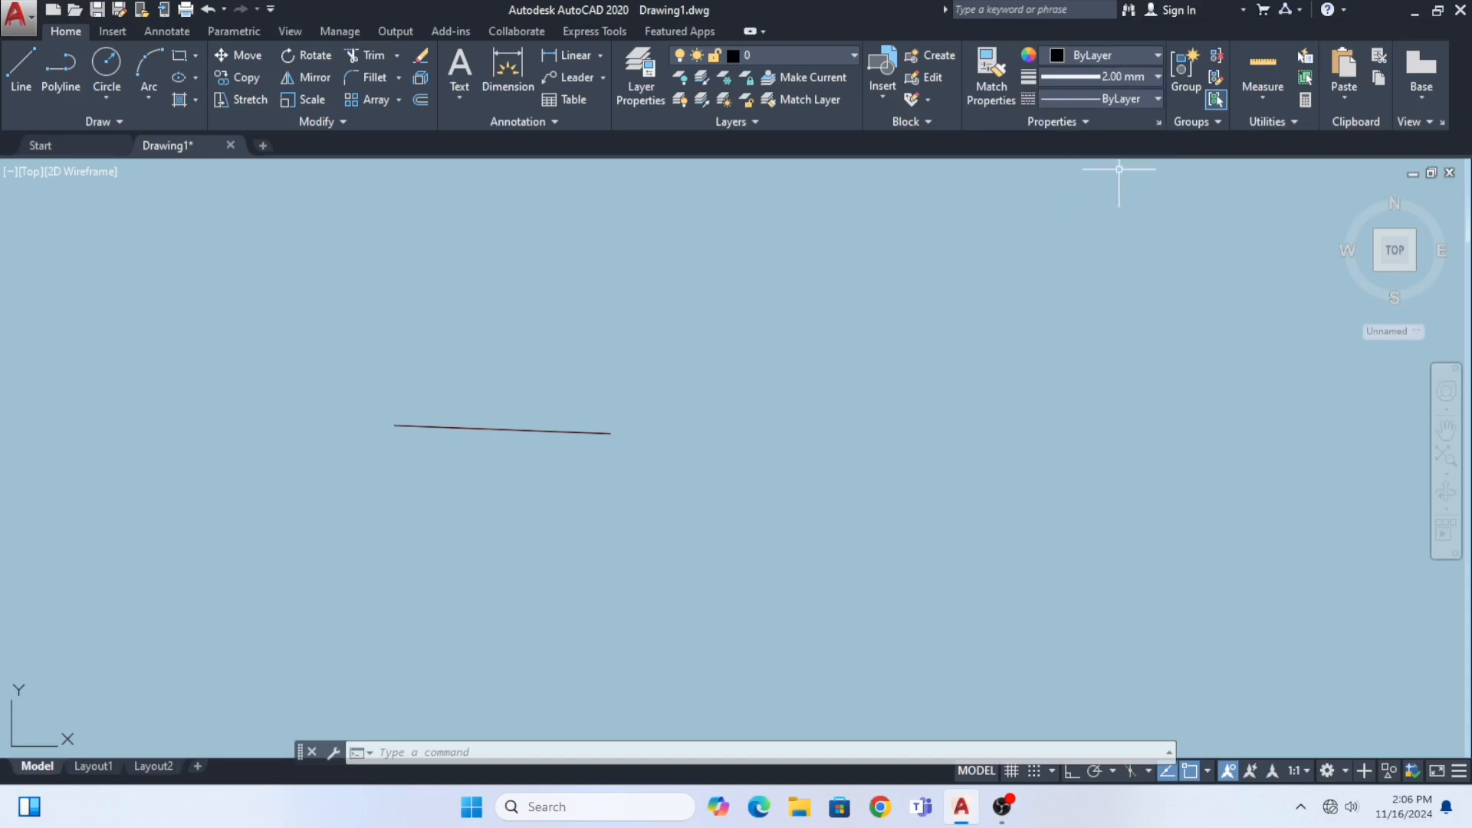
# Step: Enable Display Lineweight in the Lineweight Settings, keeping millimeters as the listing unit
pyautogui.click(1156, 76)
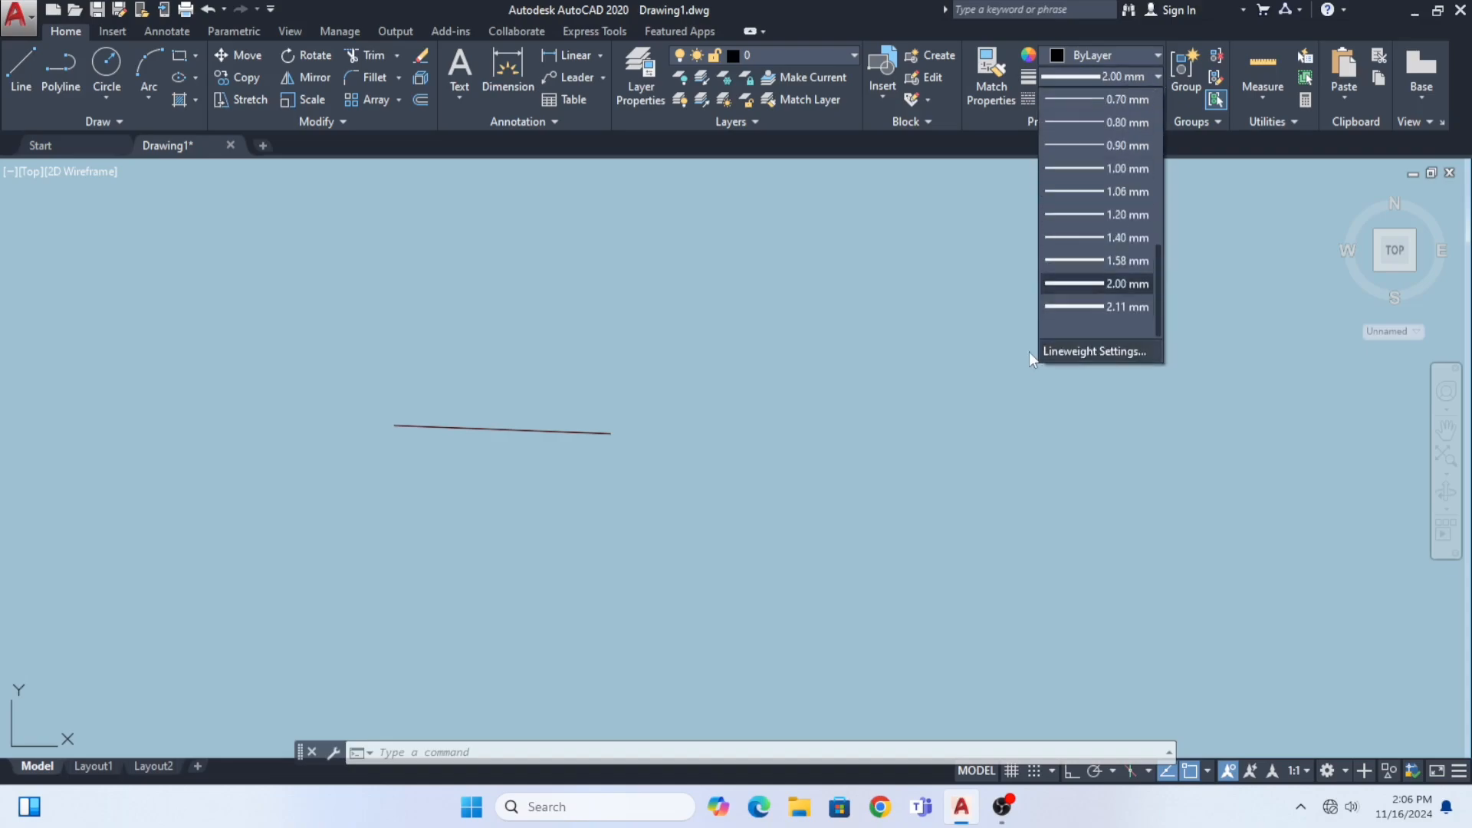
pyautogui.click(1096, 351)
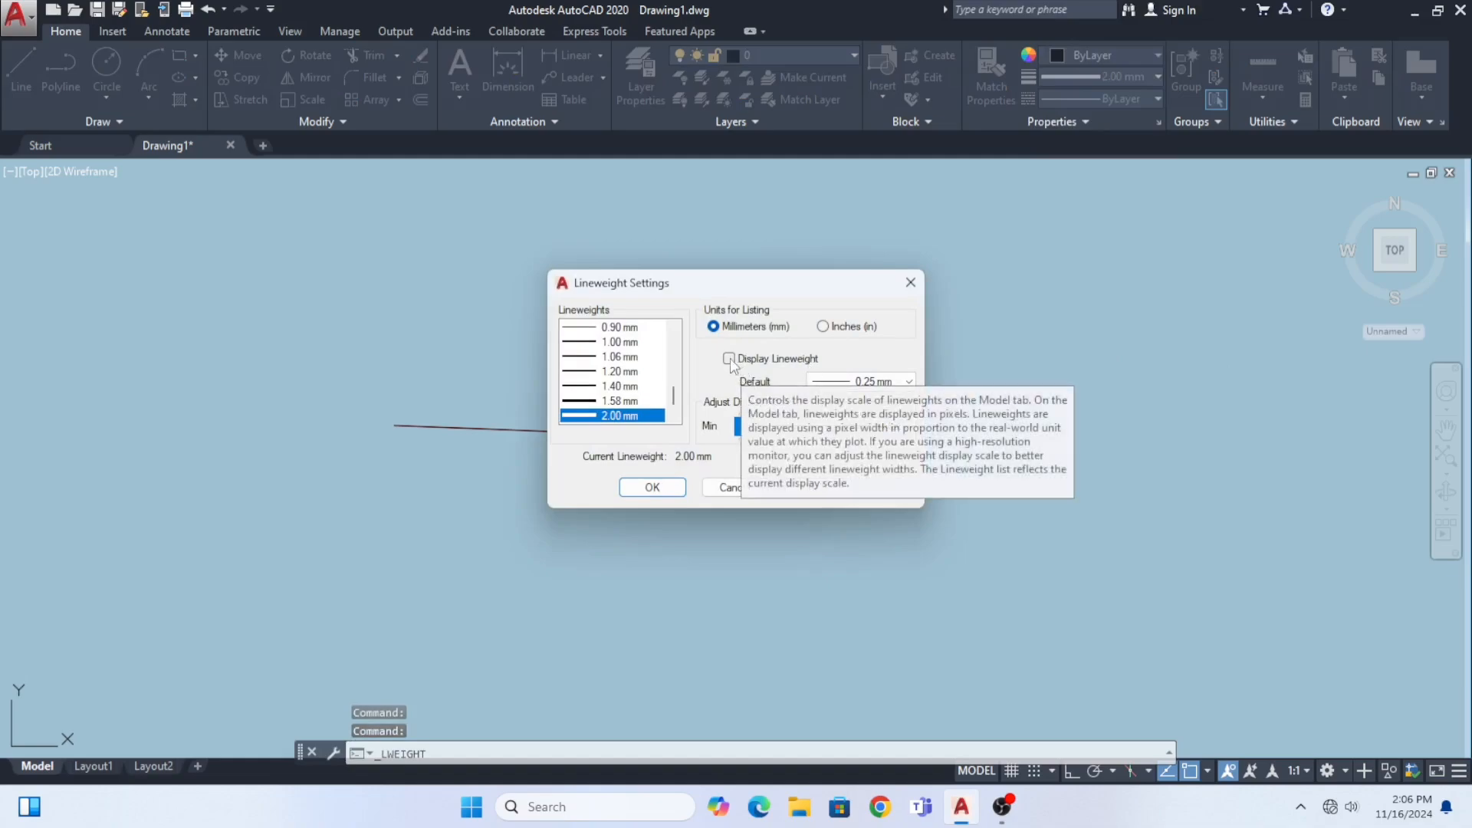
pyautogui.click(659, 493)
# Step: Draw a short, nearly horizontal line with the 2.00 mm lineweight, above and to the right of the overlapping lines
pyautogui.write('l')
pyautogui.press('Return')
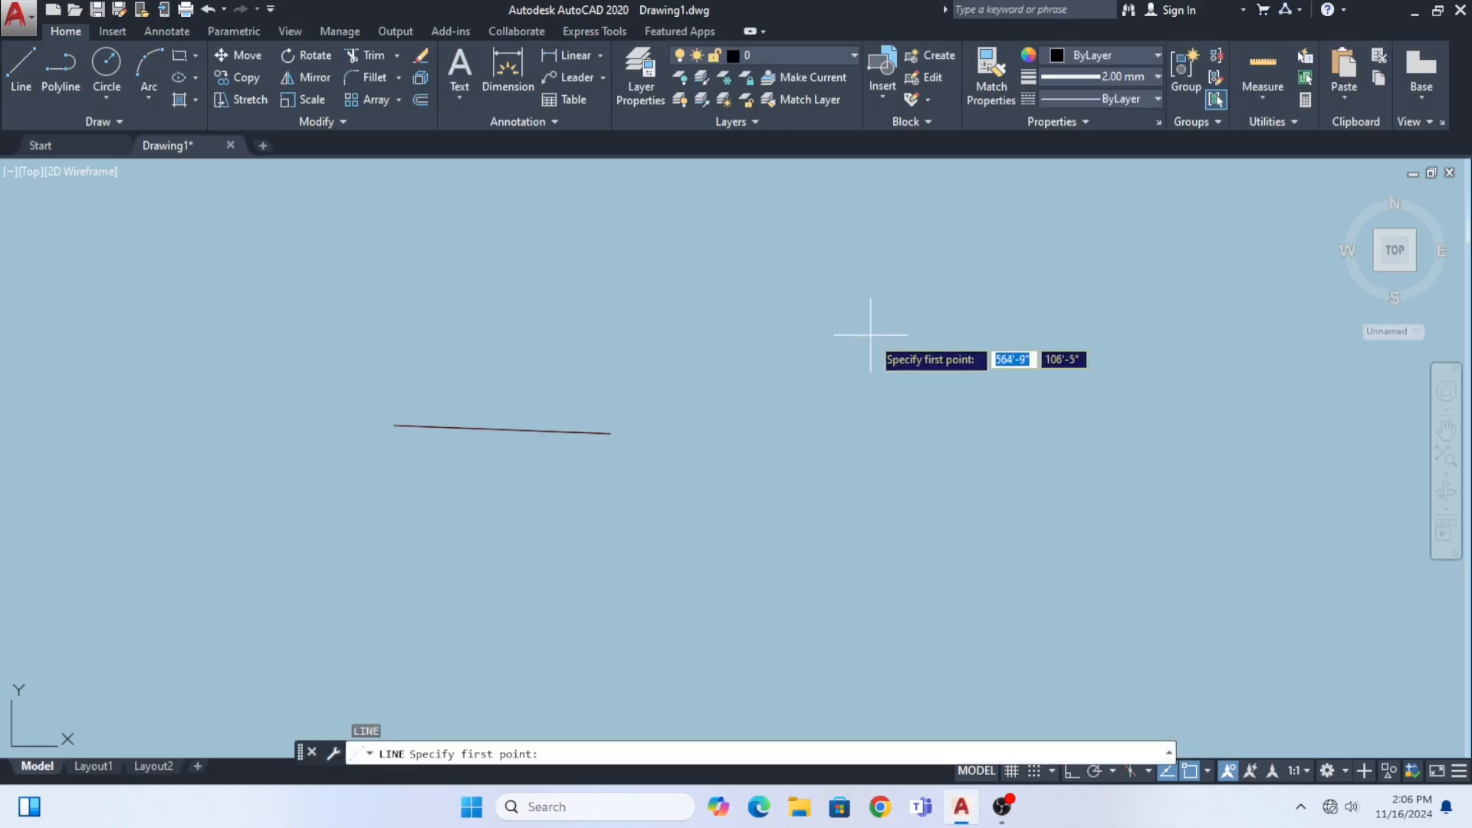
pyautogui.click(870, 335)
pyautogui.click(1040, 332)
pyautogui.press('Escape')
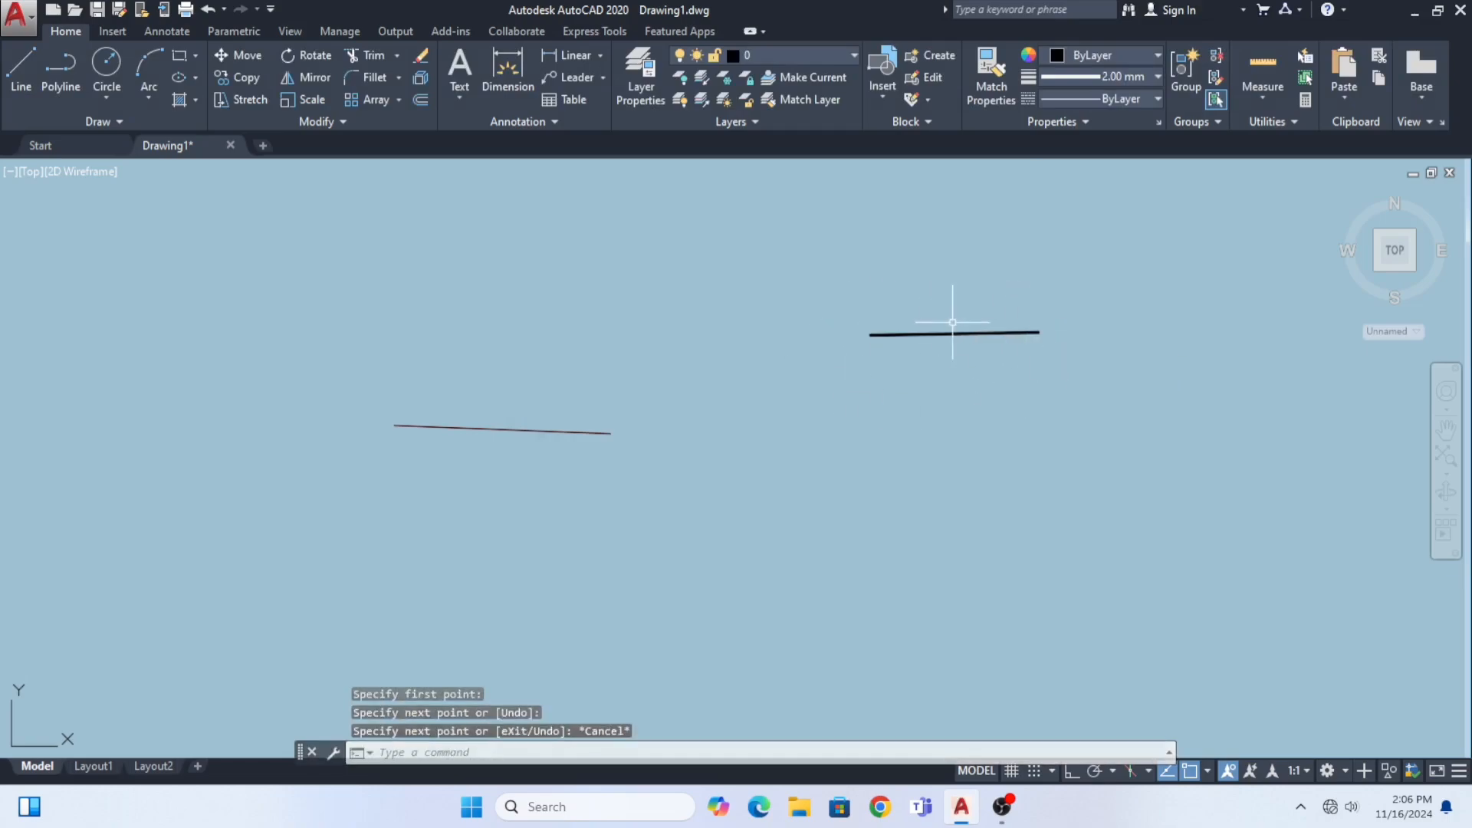
pyautogui.scroll(2, 937, 329)
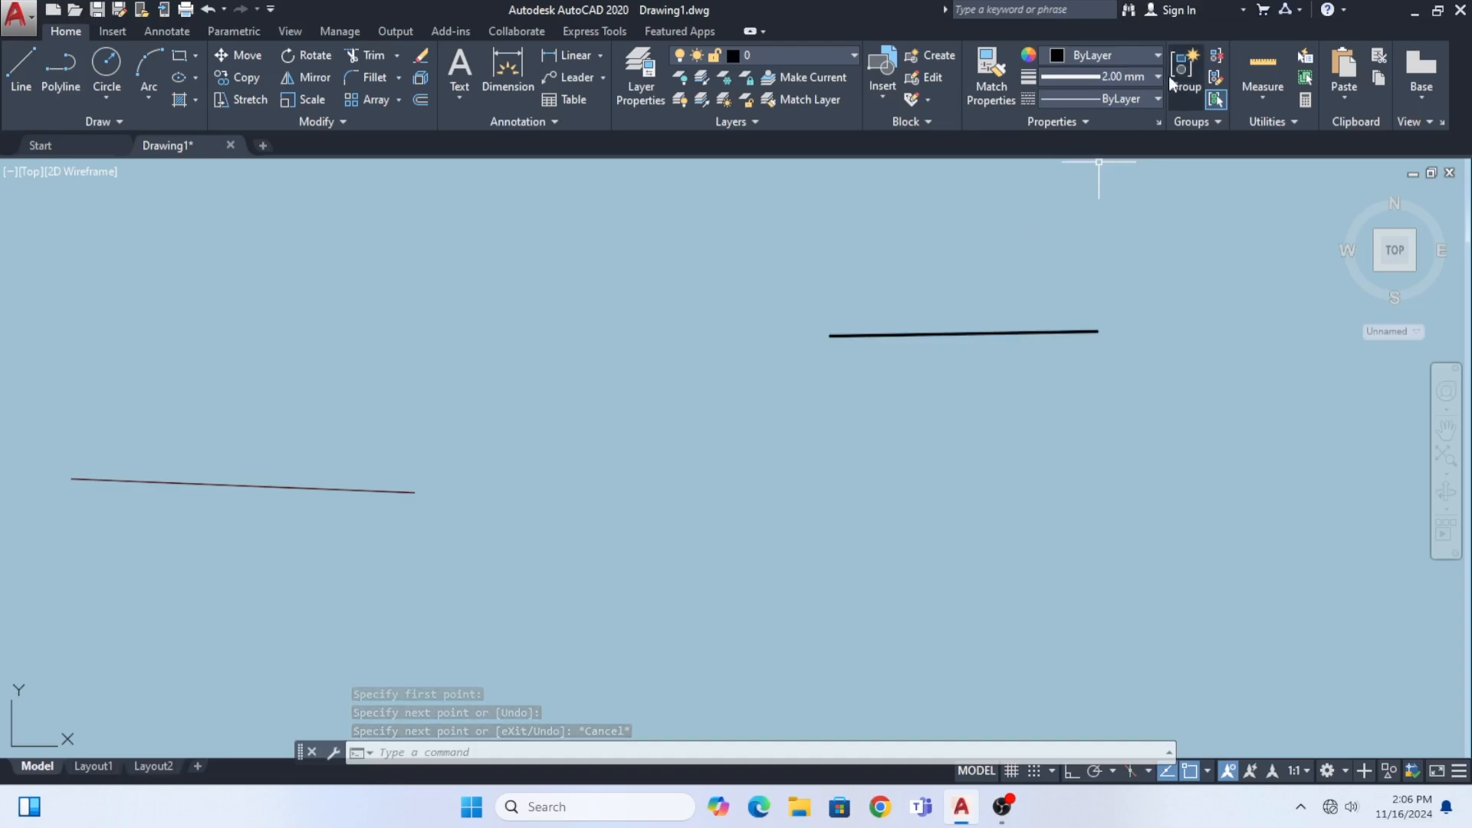
pyautogui.moveTo(969, 319)
pyautogui.mouseDown(button='middle')
pyautogui.moveTo(911, 342)
pyautogui.moveTo(876, 386)
pyautogui.mouseUp(button='middle')
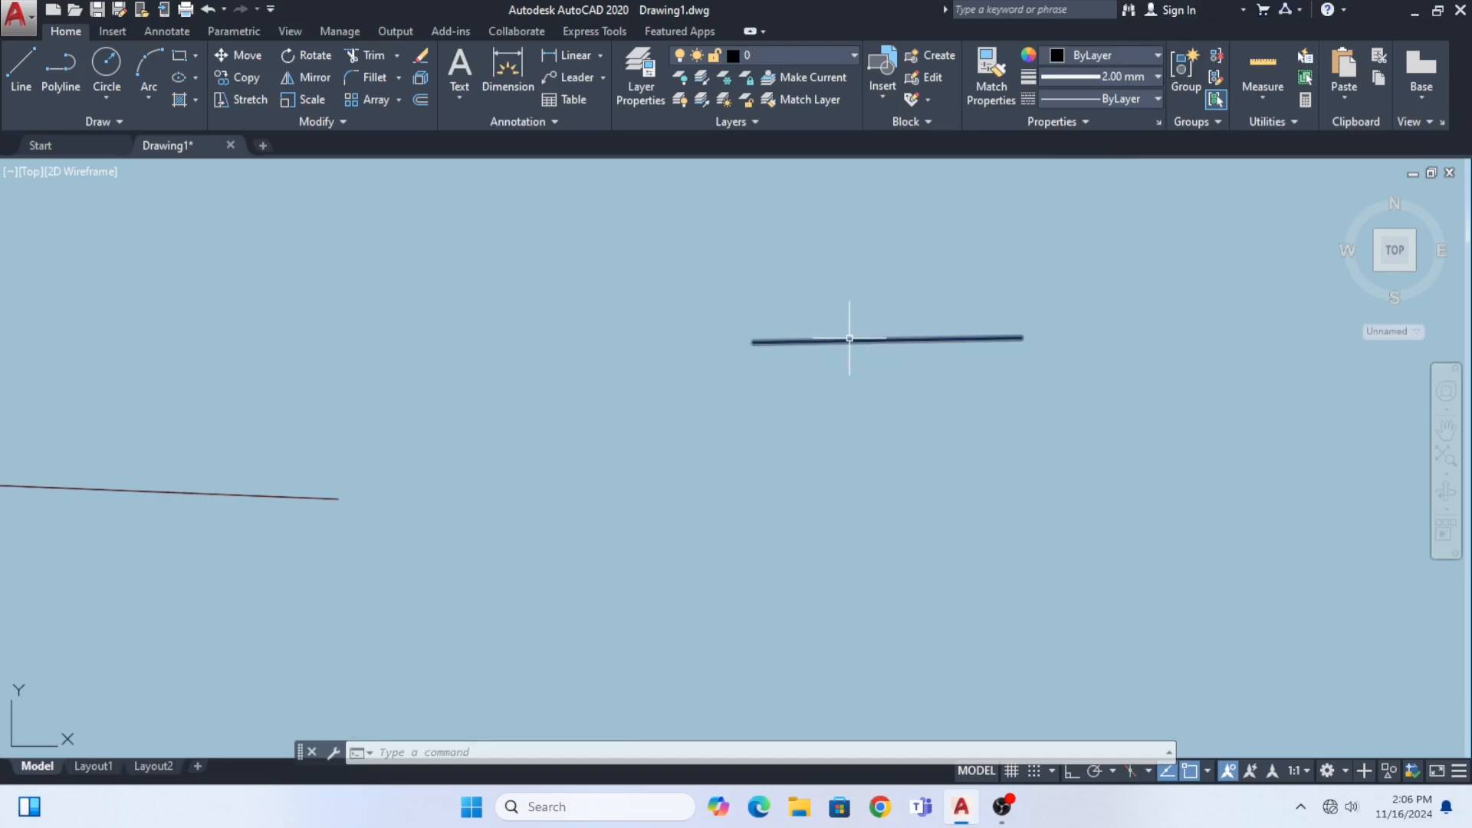
pyautogui.moveTo(848, 339); pyautogui.dragTo(846, 351, button='middle')
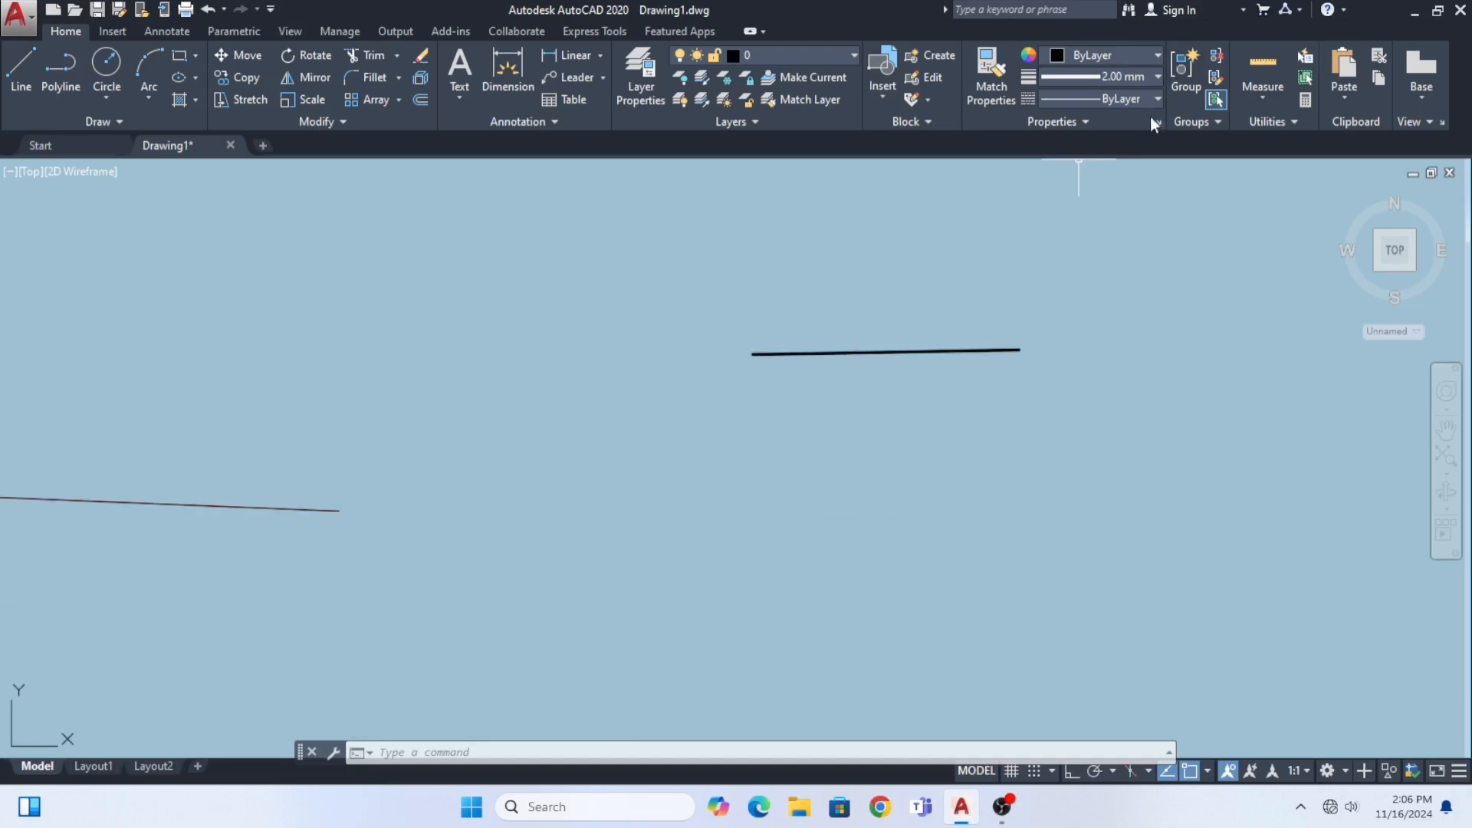
pyautogui.click(1153, 77)
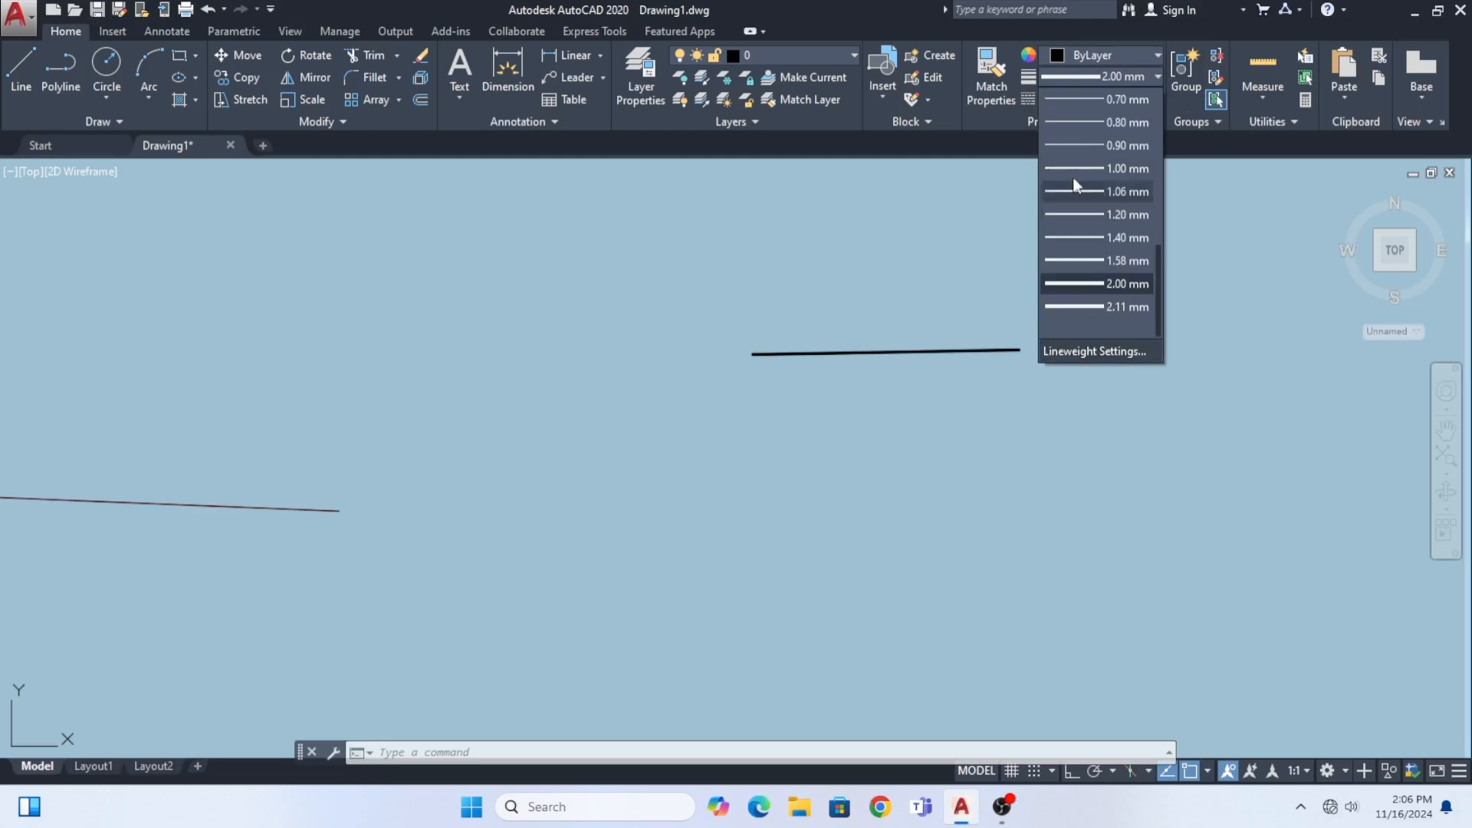
pyautogui.press('Escape')
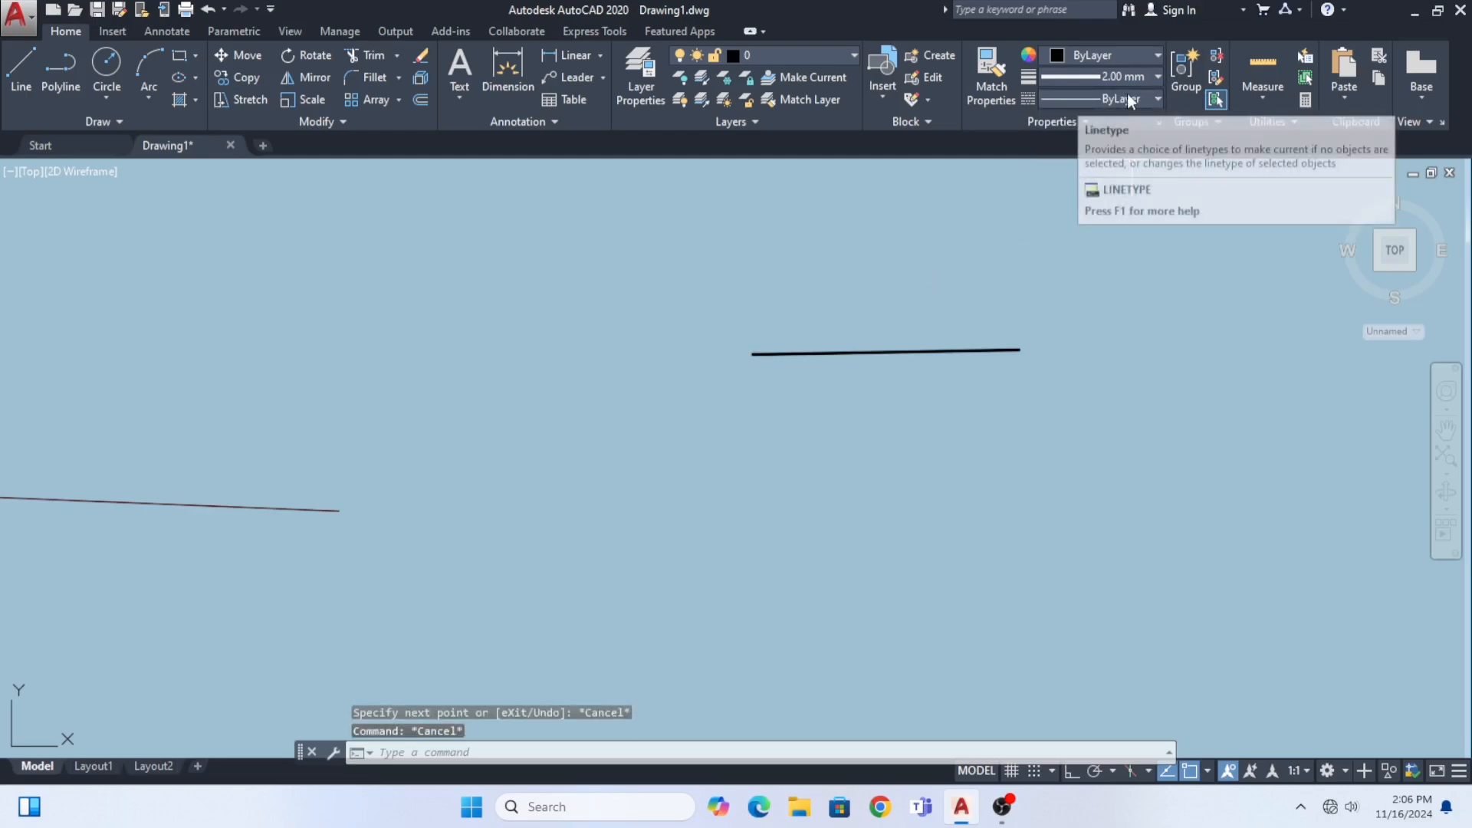
# Step: Load the ISO dot linetype ACAD_ISO07W100 from acad.lin and make it the current linetype for new objects
pyautogui.click(1151, 97)
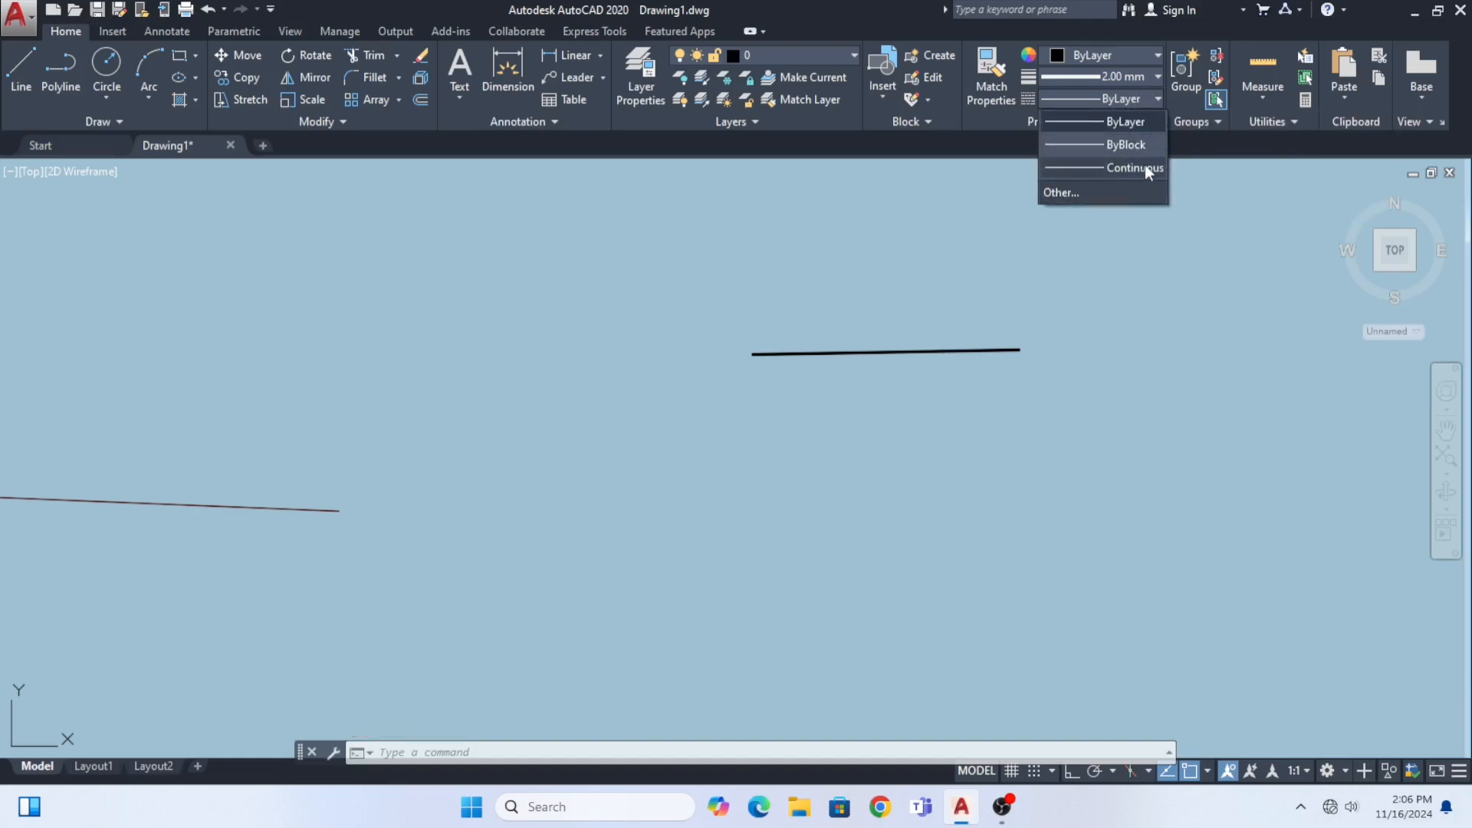
pyautogui.click(1093, 194)
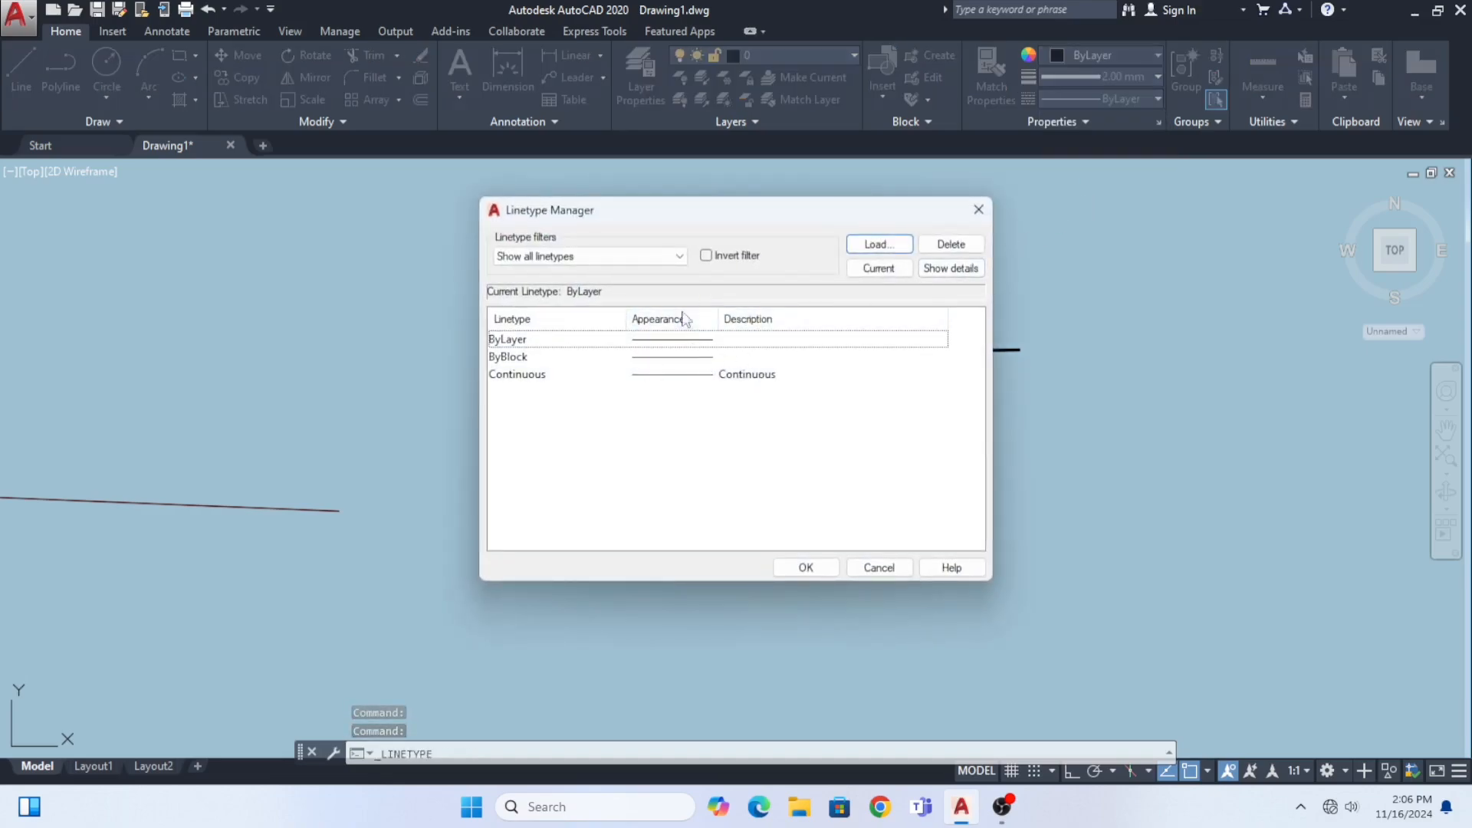
pyautogui.click(877, 247)
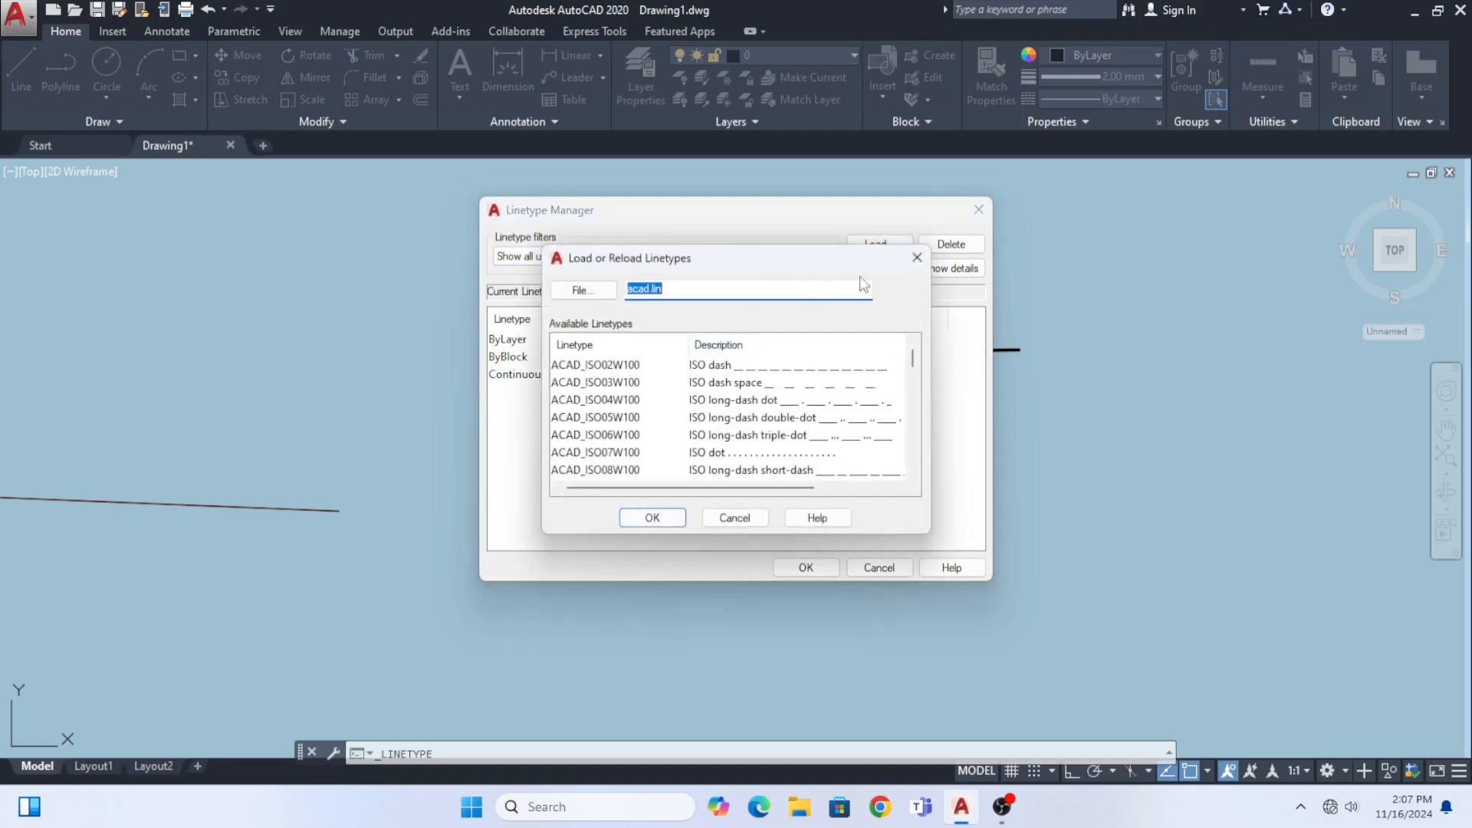
pyautogui.scroll(-4, 720, 407)
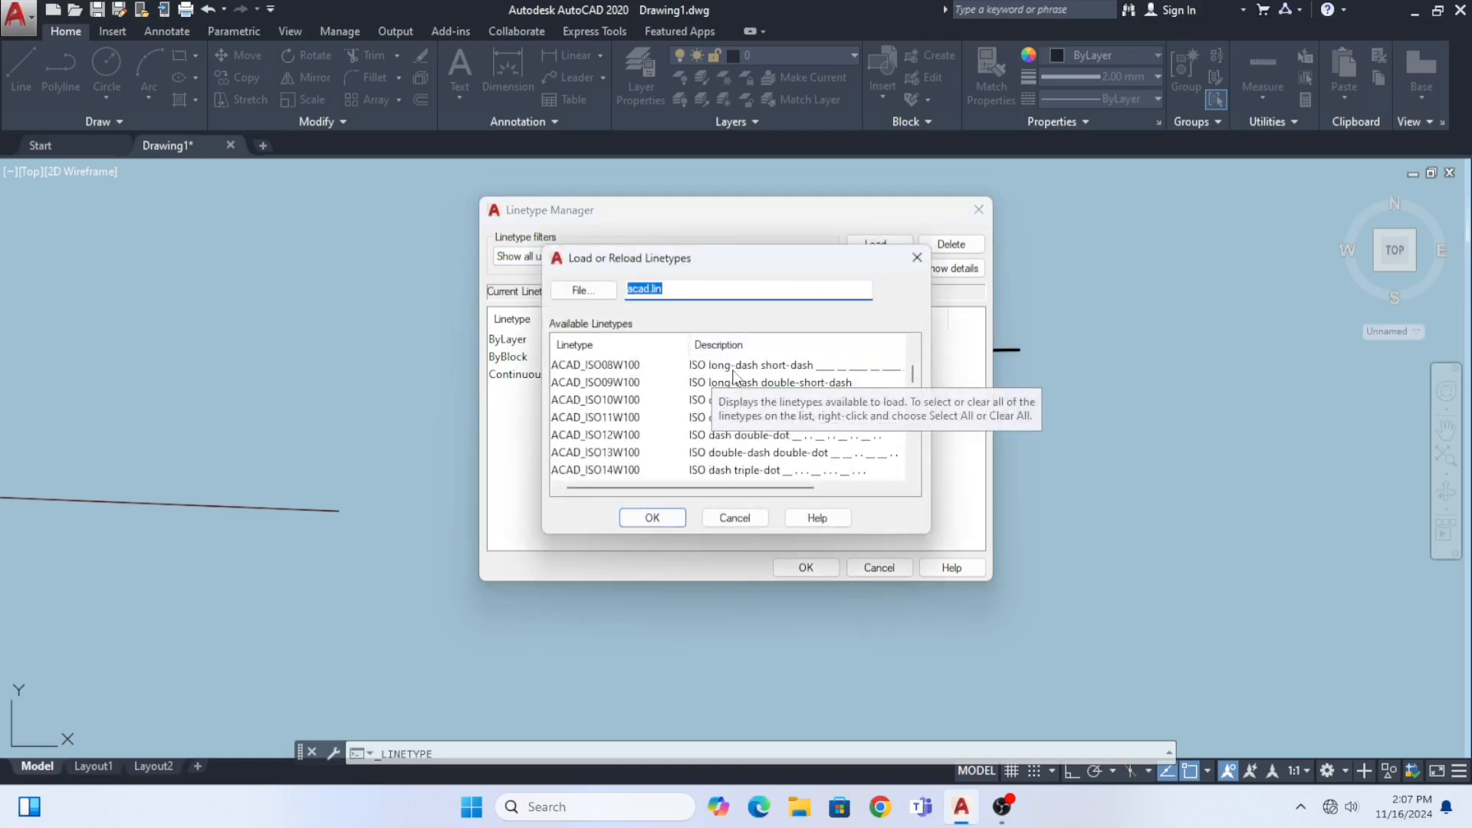
pyautogui.scroll(-2, 736, 414)
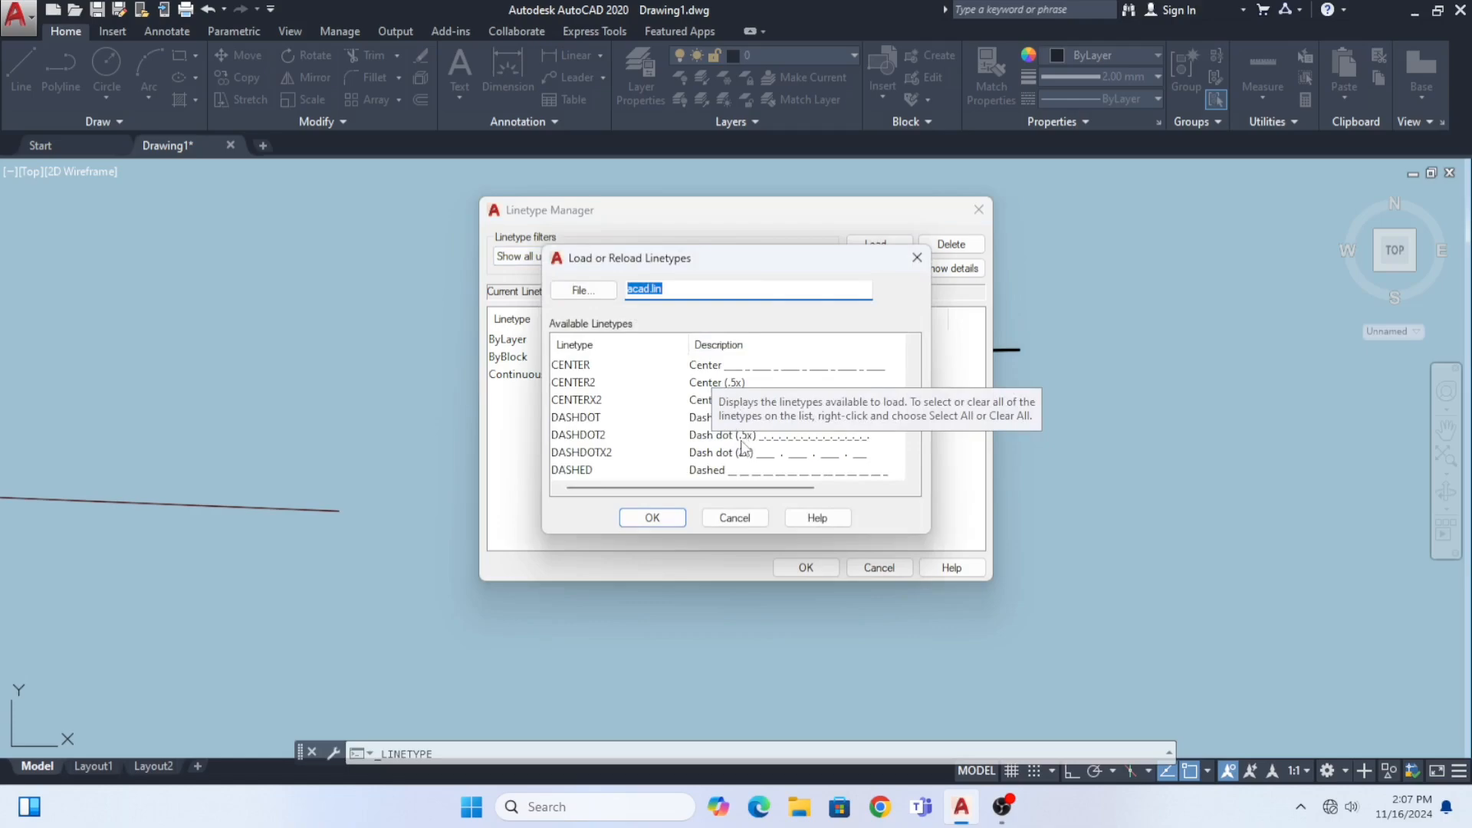
pyautogui.scroll(-2, 742, 445)
pyautogui.scroll(5, 703, 431)
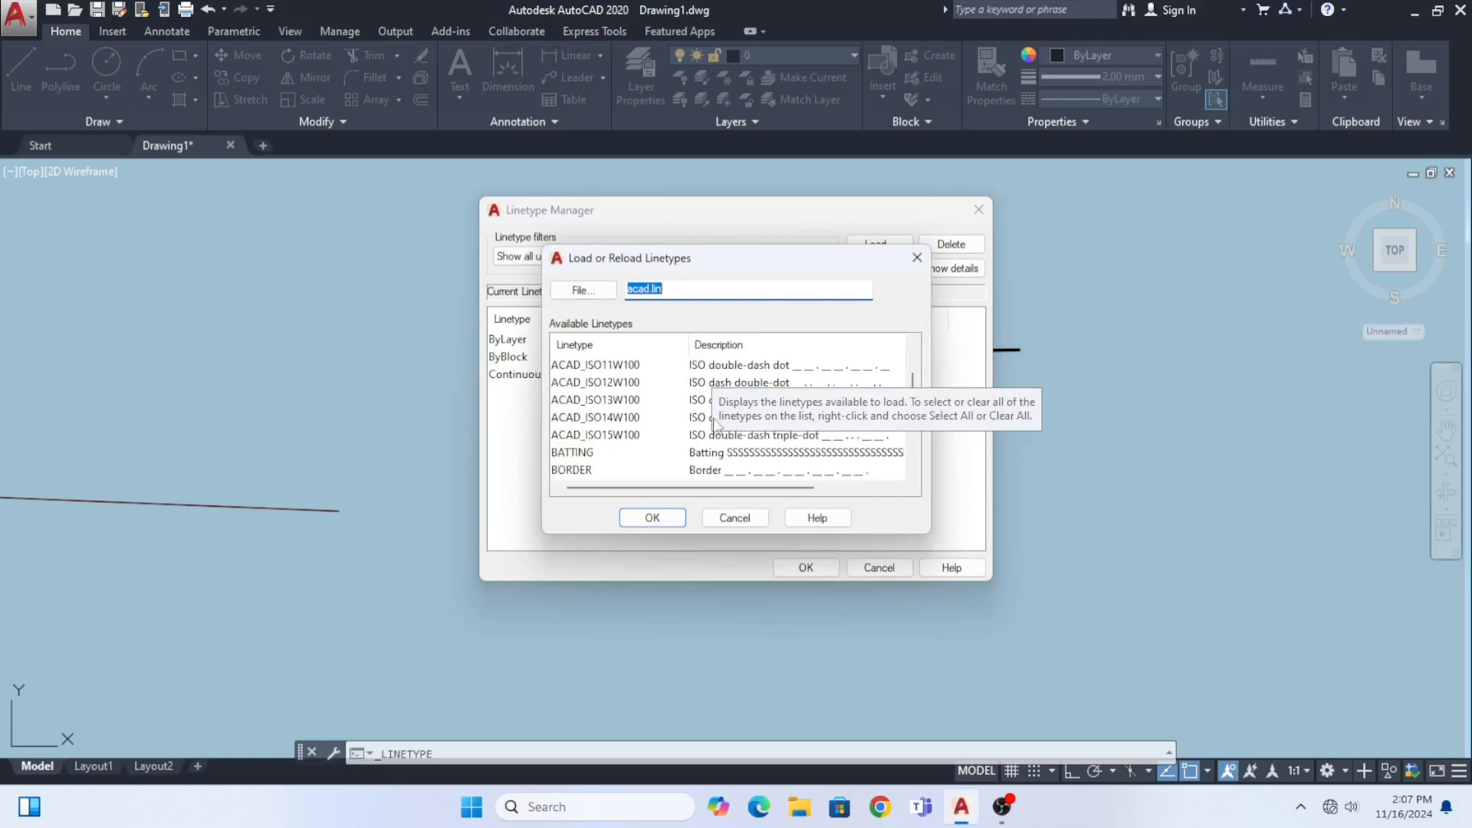
pyautogui.scroll(3, 711, 406)
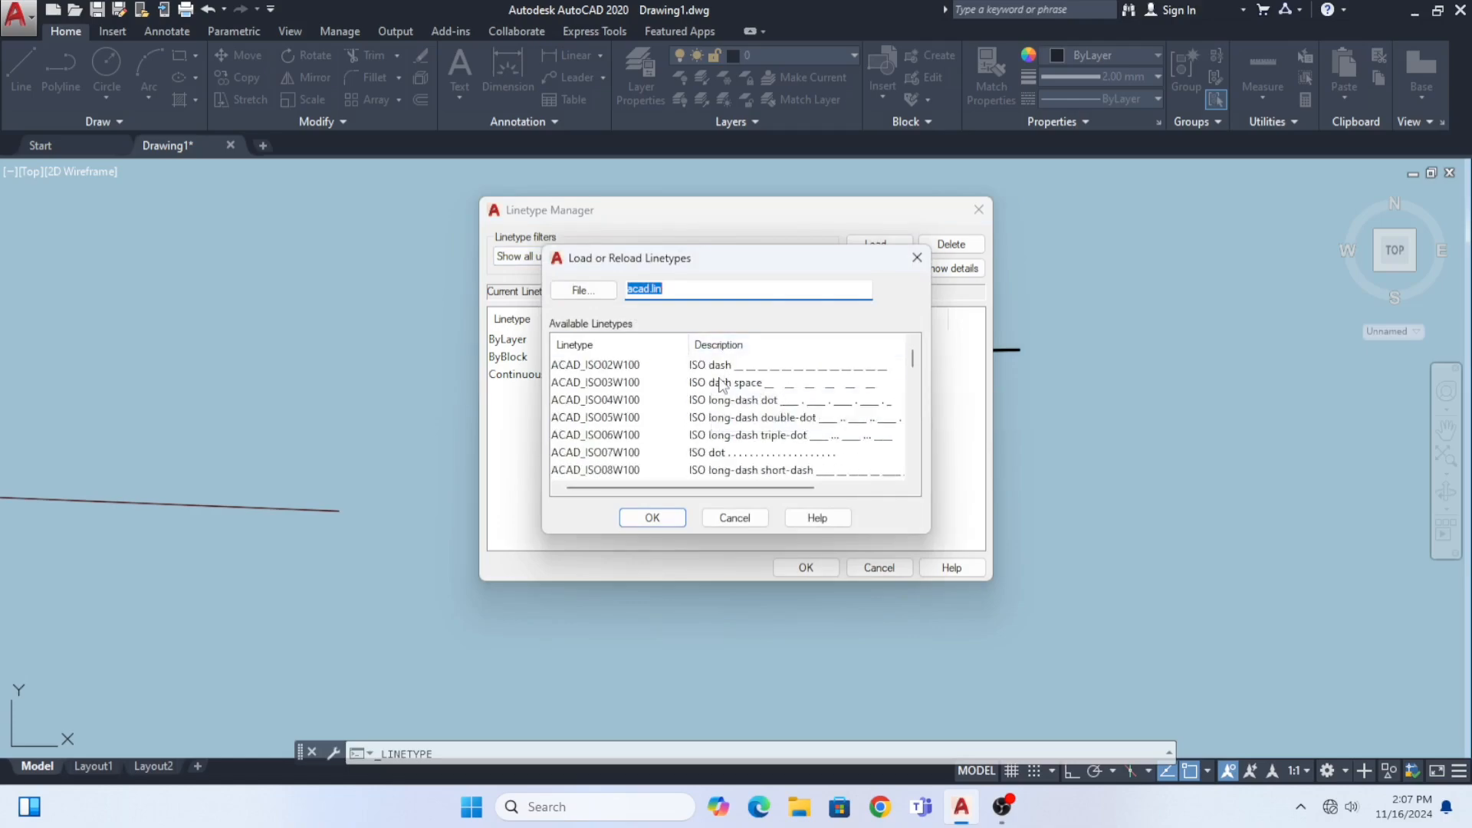
pyautogui.scroll(-1, 793, 403)
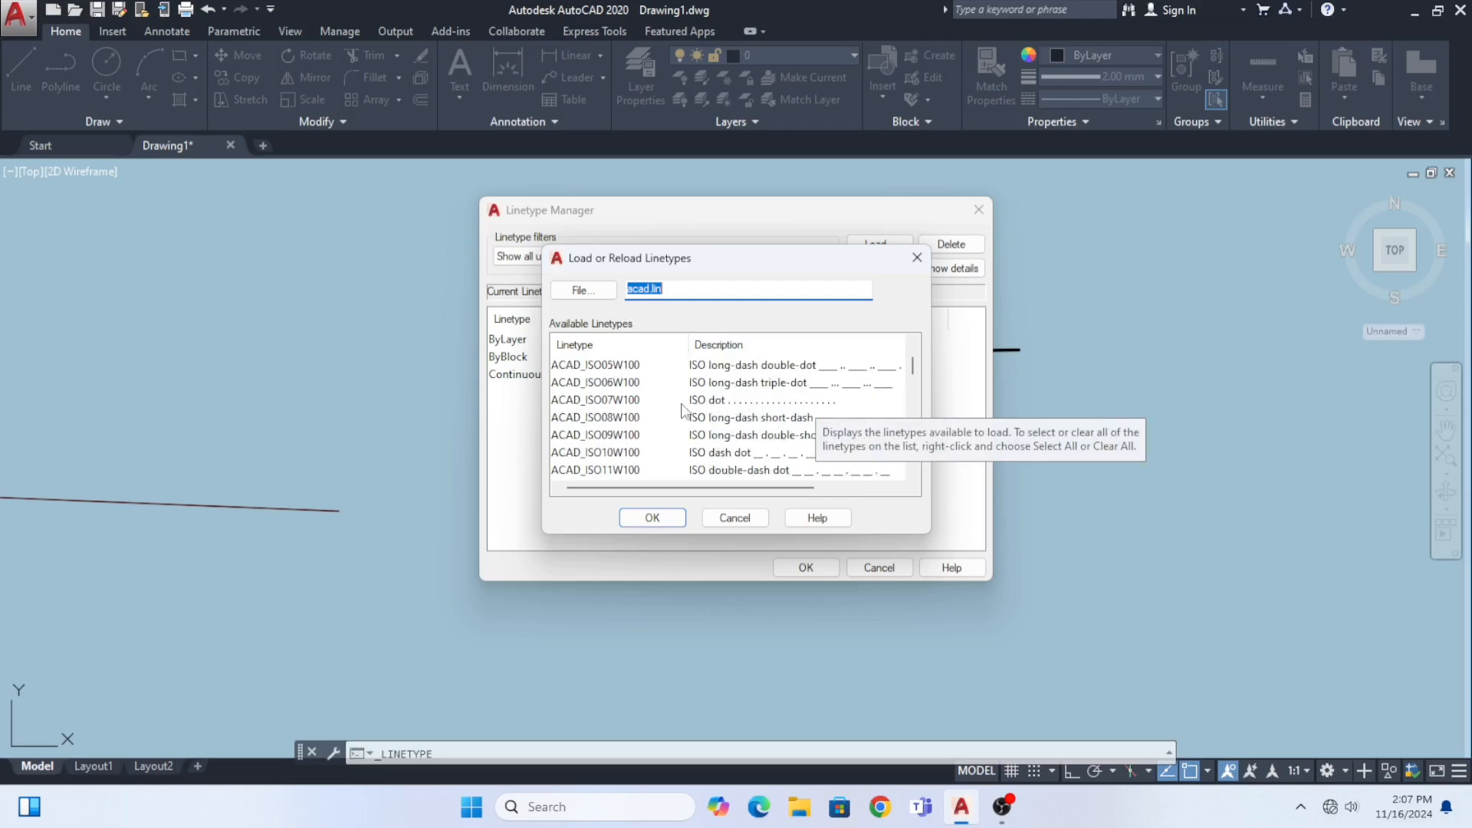
pyautogui.click(732, 400)
pyautogui.click(659, 519)
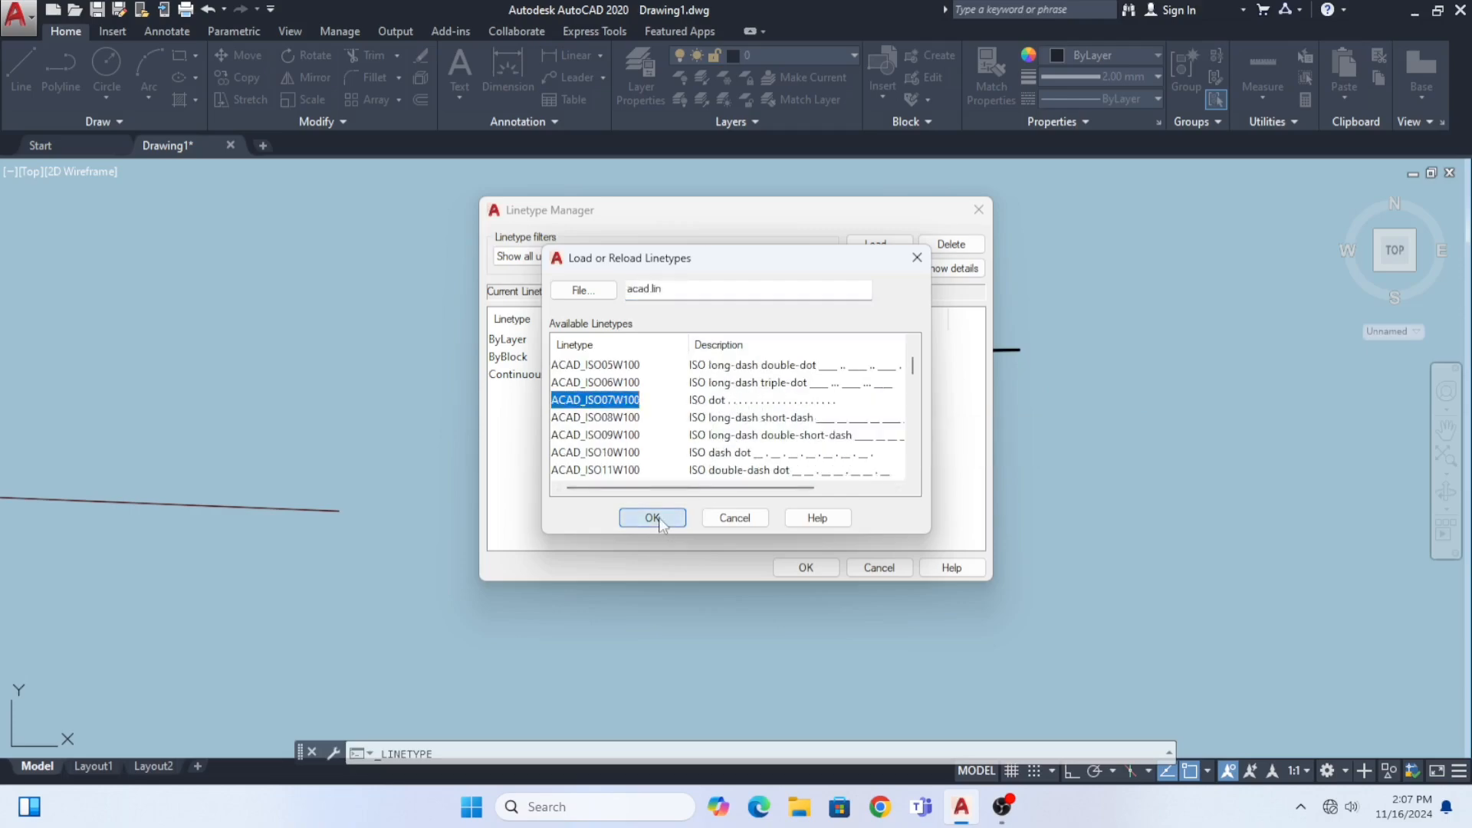
pyautogui.click(805, 567)
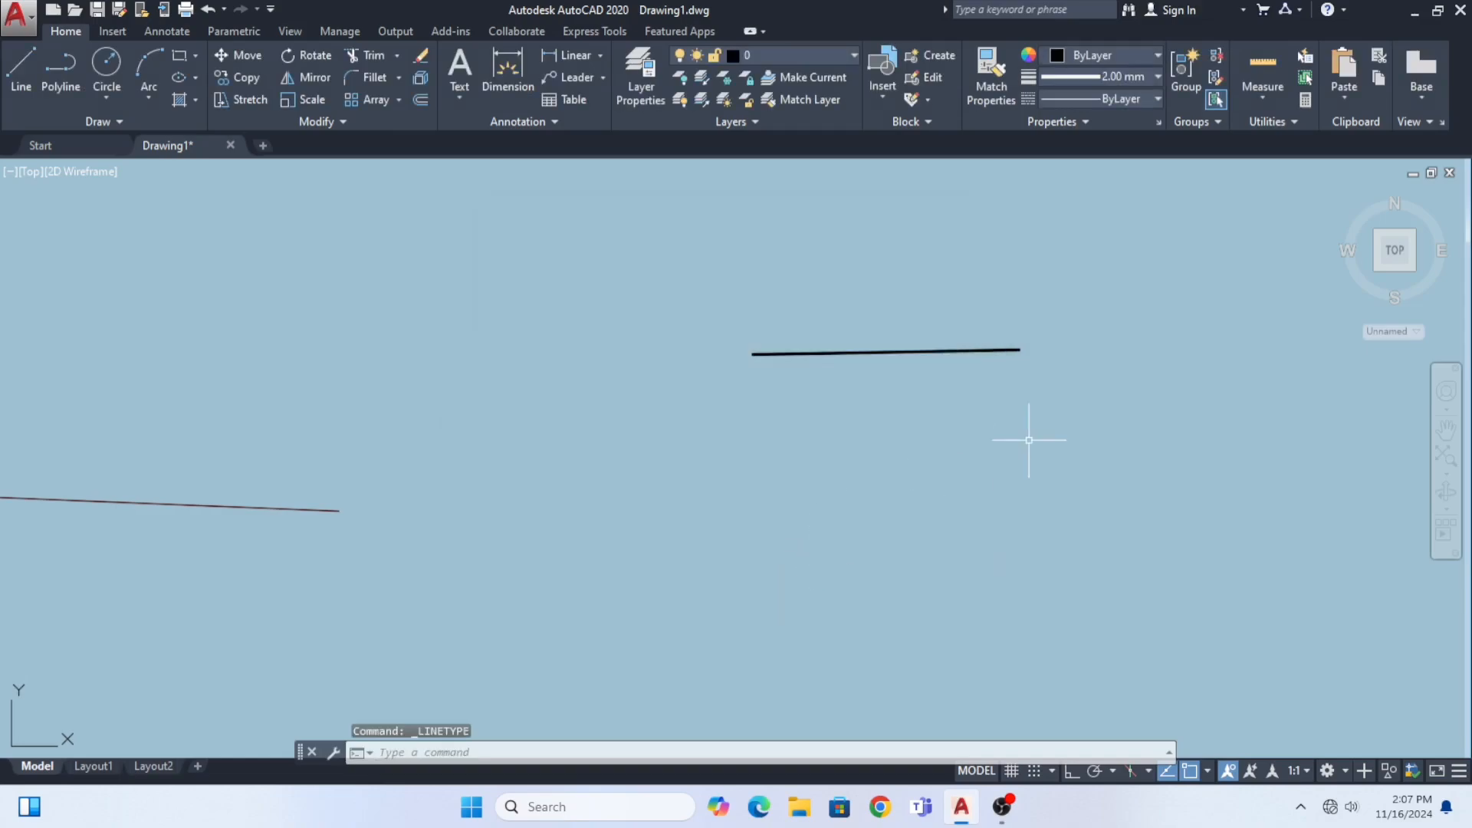
pyautogui.click(1147, 97)
pyautogui.click(1120, 167)
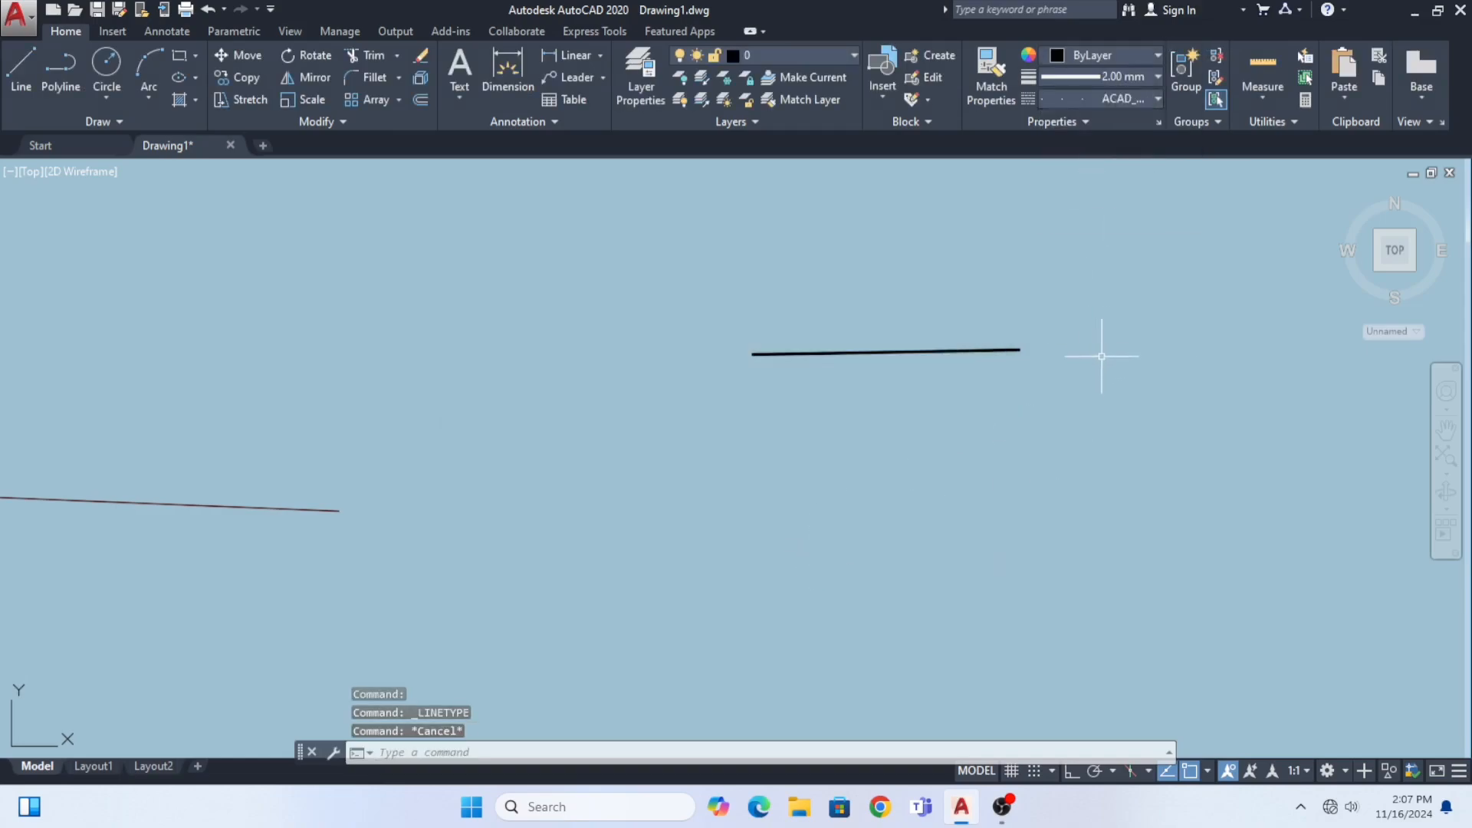
# Step: Draw a short, nearly horizontal line with the ISO dot linetype, below and to the right of the thick 2.00 mm line
pyautogui.write('L')
pyautogui.press('Return')
pyautogui.click(1126, 418)
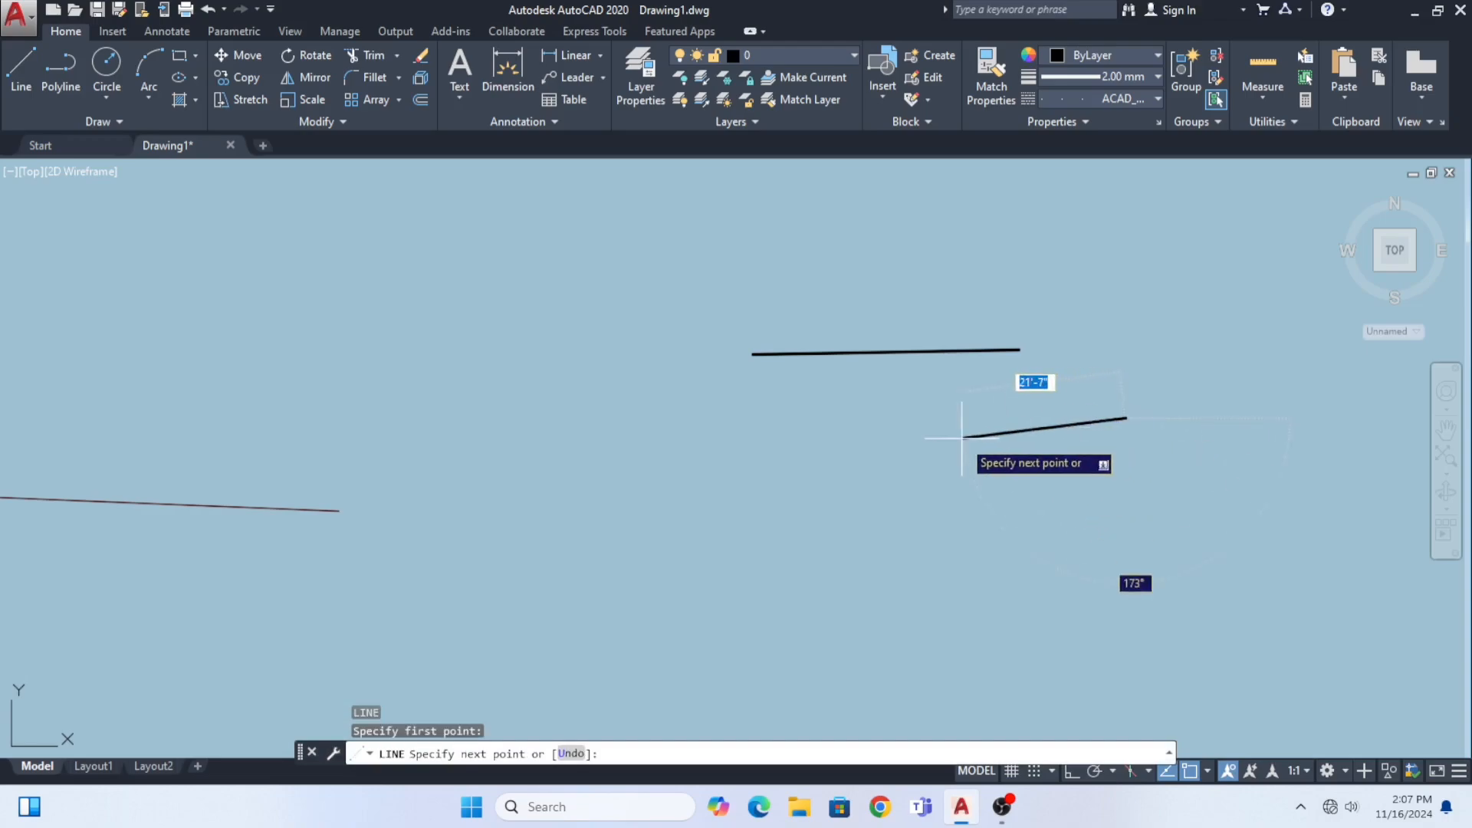
pyautogui.click(913, 432)
pyautogui.press('Escape')
# Step: Examine the dot pattern of the new dotted line at several zoom levels and compare it with the continuous line above
pyautogui.scroll(7, 1038, 431)
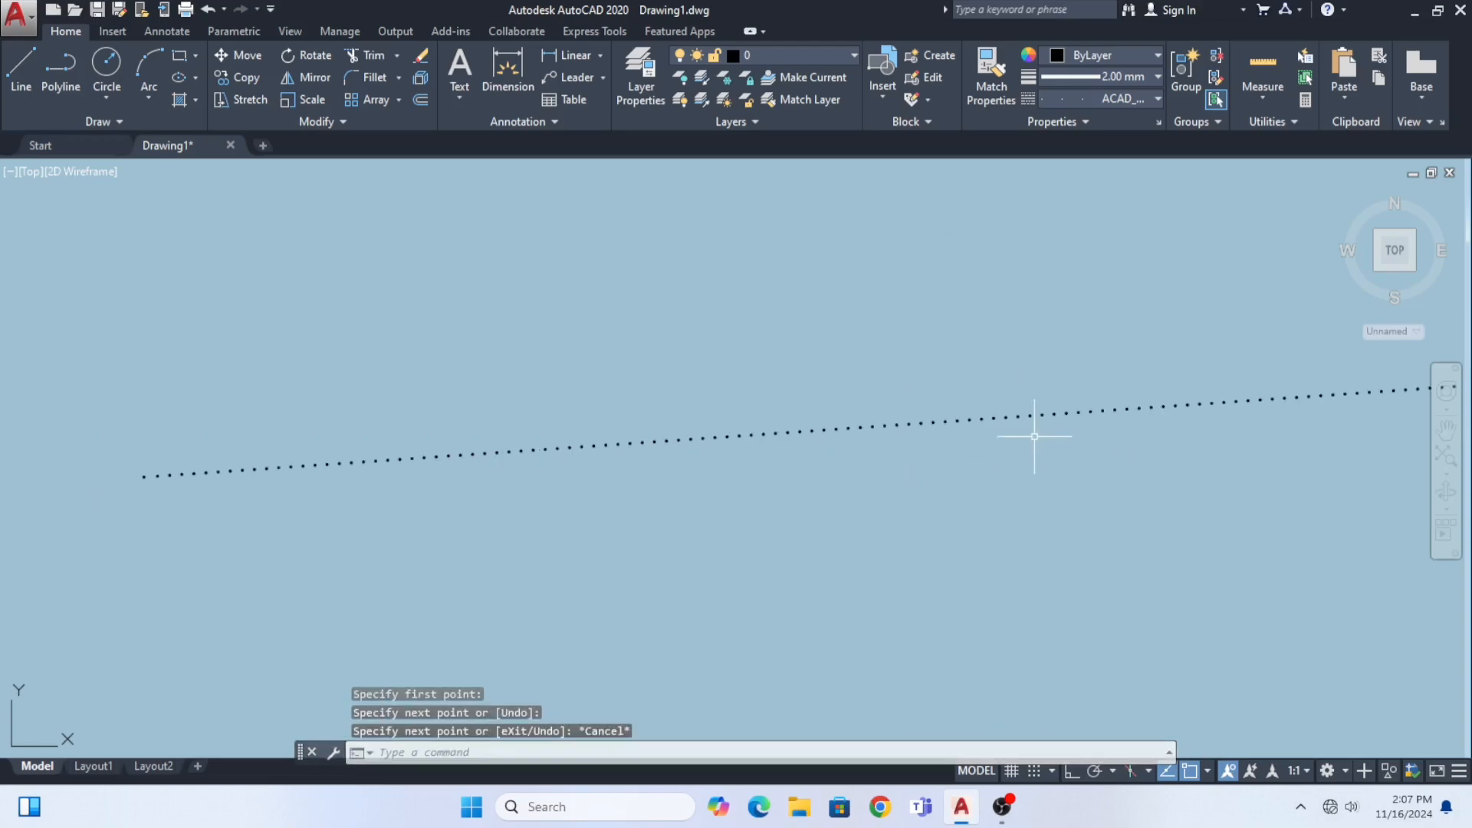
pyautogui.scroll(-2, 997, 423)
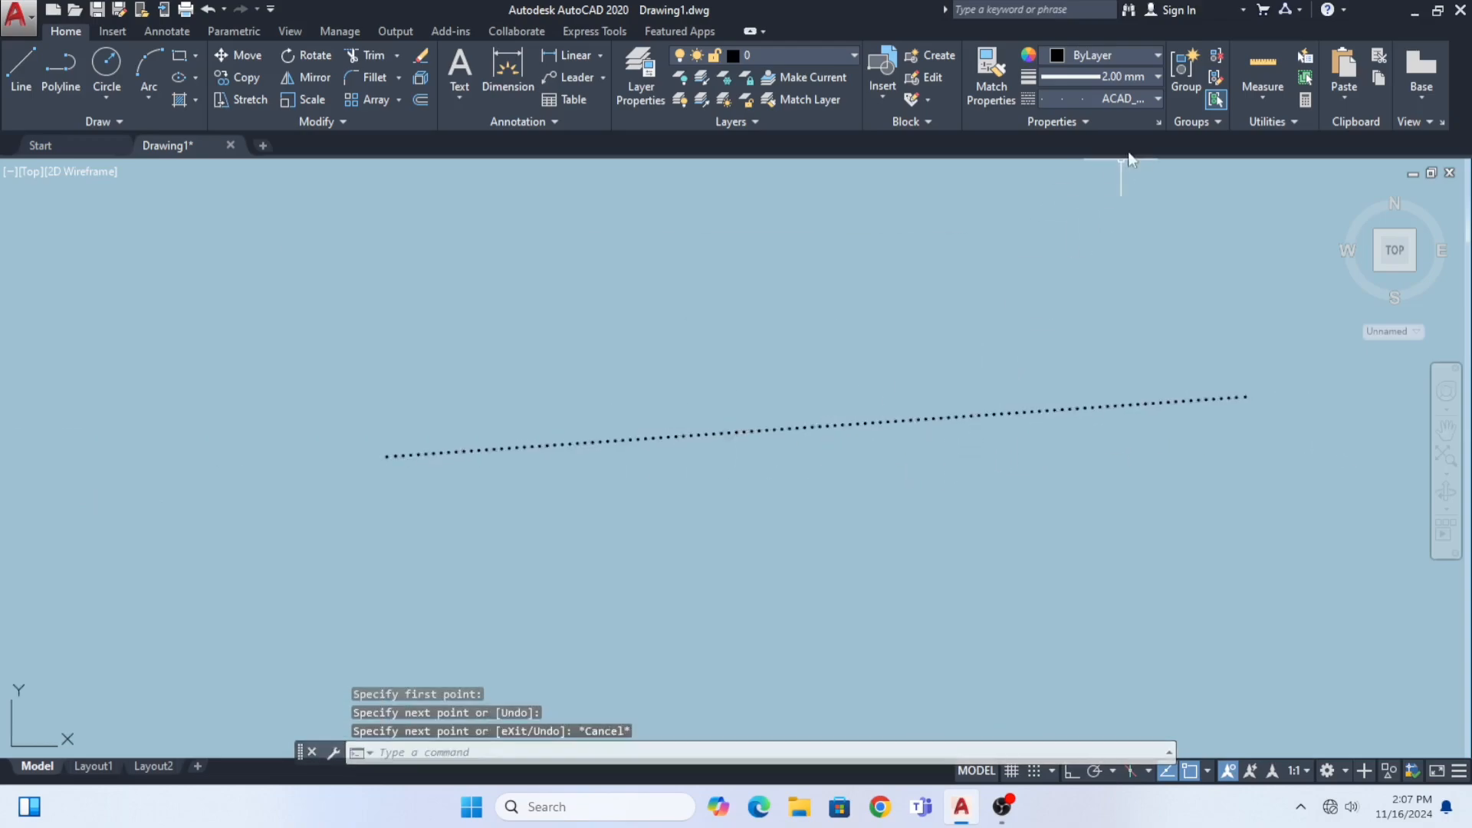
pyautogui.moveTo(870, 460); pyautogui.dragTo(841, 460, button='middle')
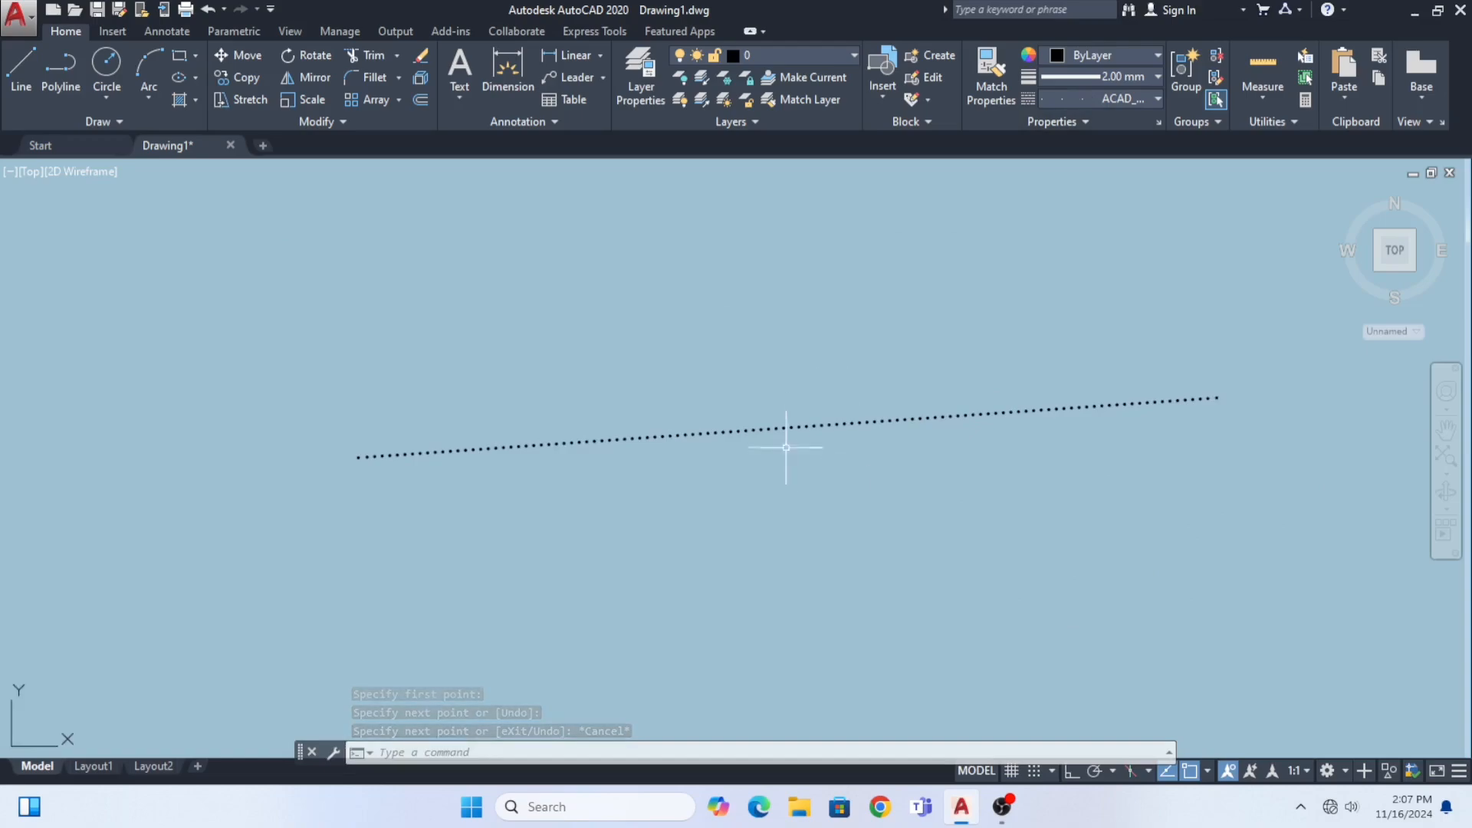
pyautogui.scroll(-4, 854, 450)
pyautogui.scroll(6, 854, 450)
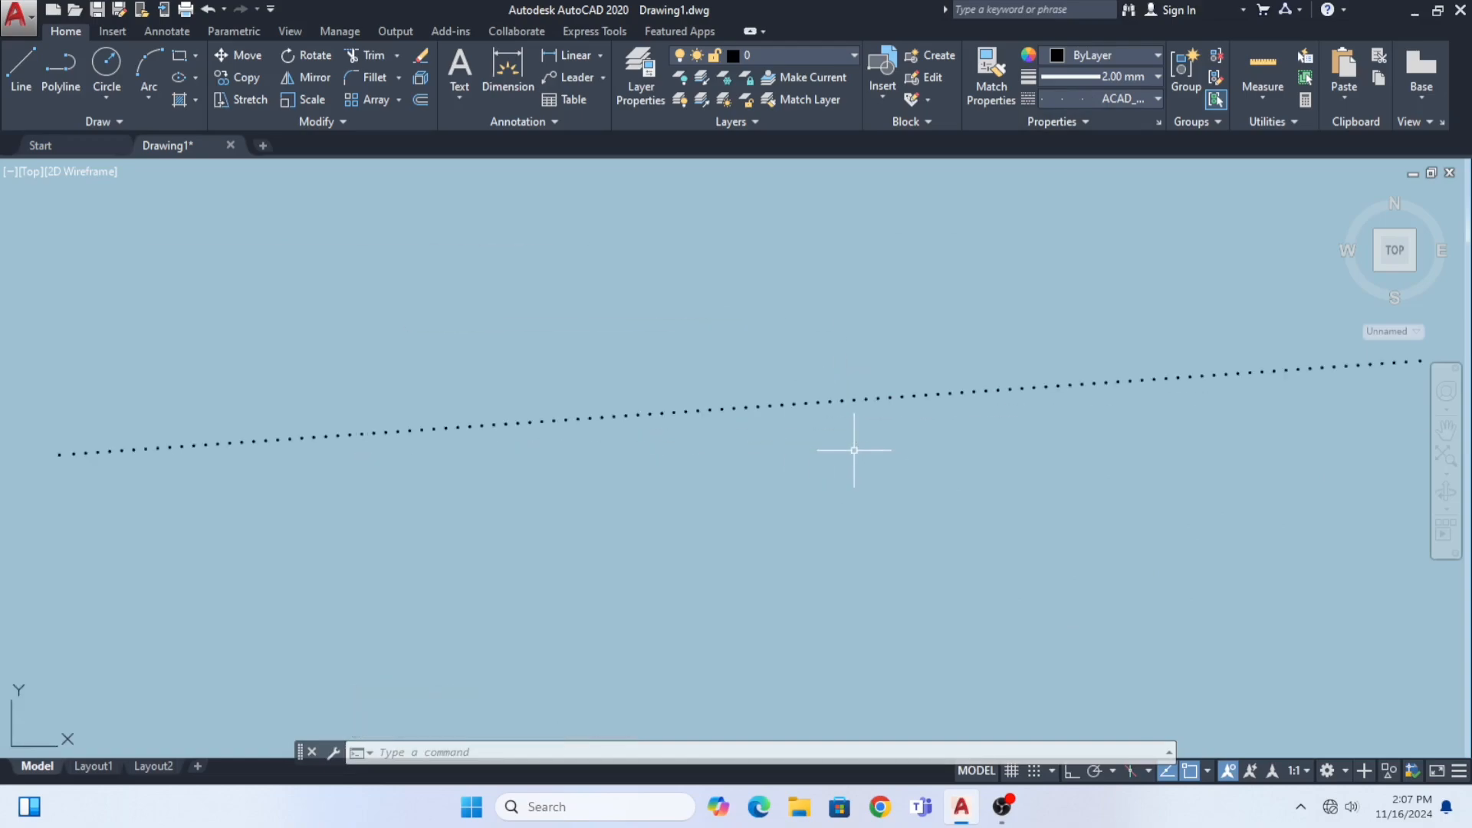
pyautogui.moveTo(854, 450); pyautogui.dragTo(707, 467, button='middle')
pyautogui.scroll(-3, 725, 435)
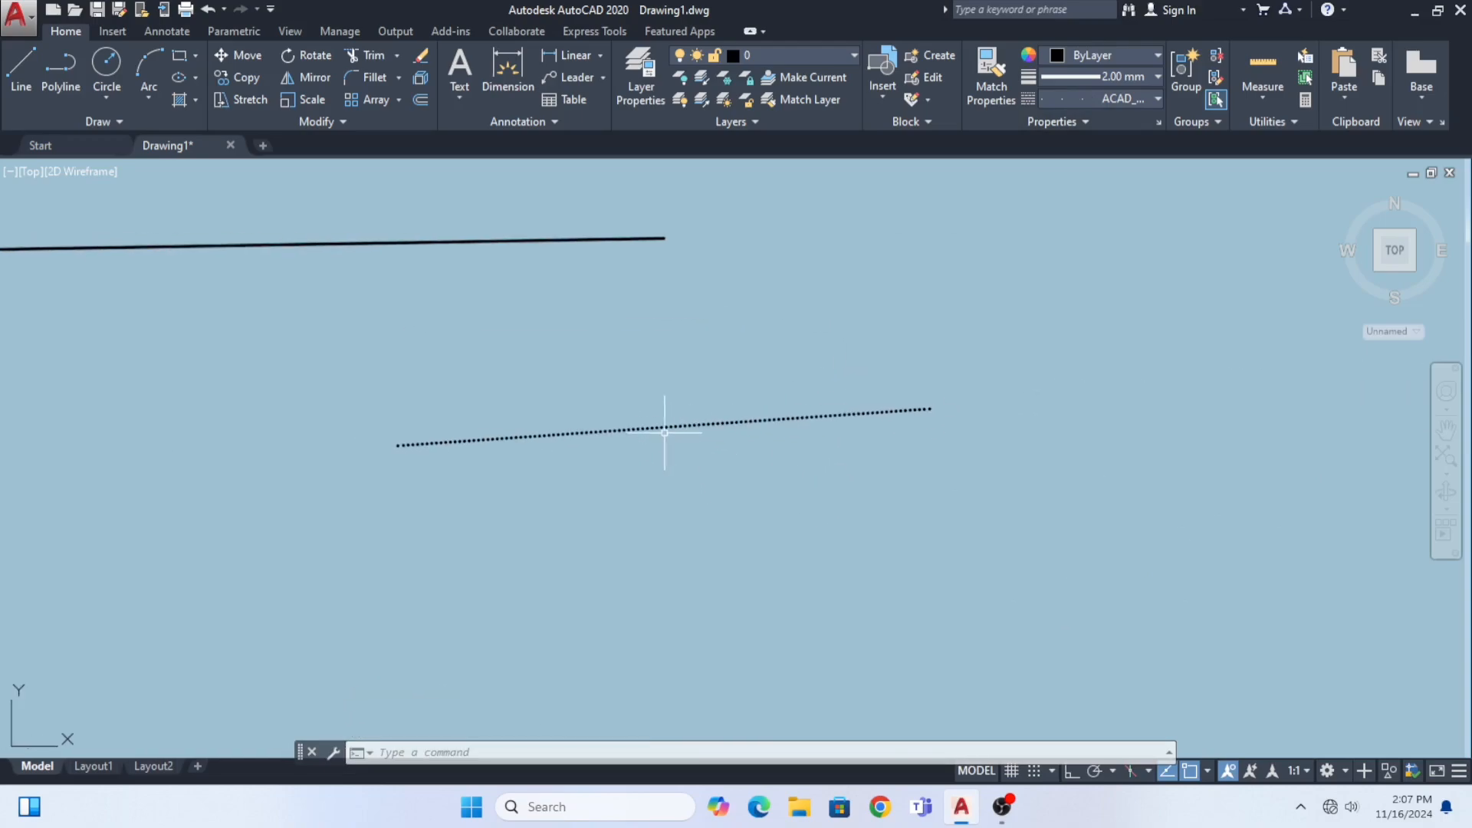
pyautogui.scroll(6, 702, 425)
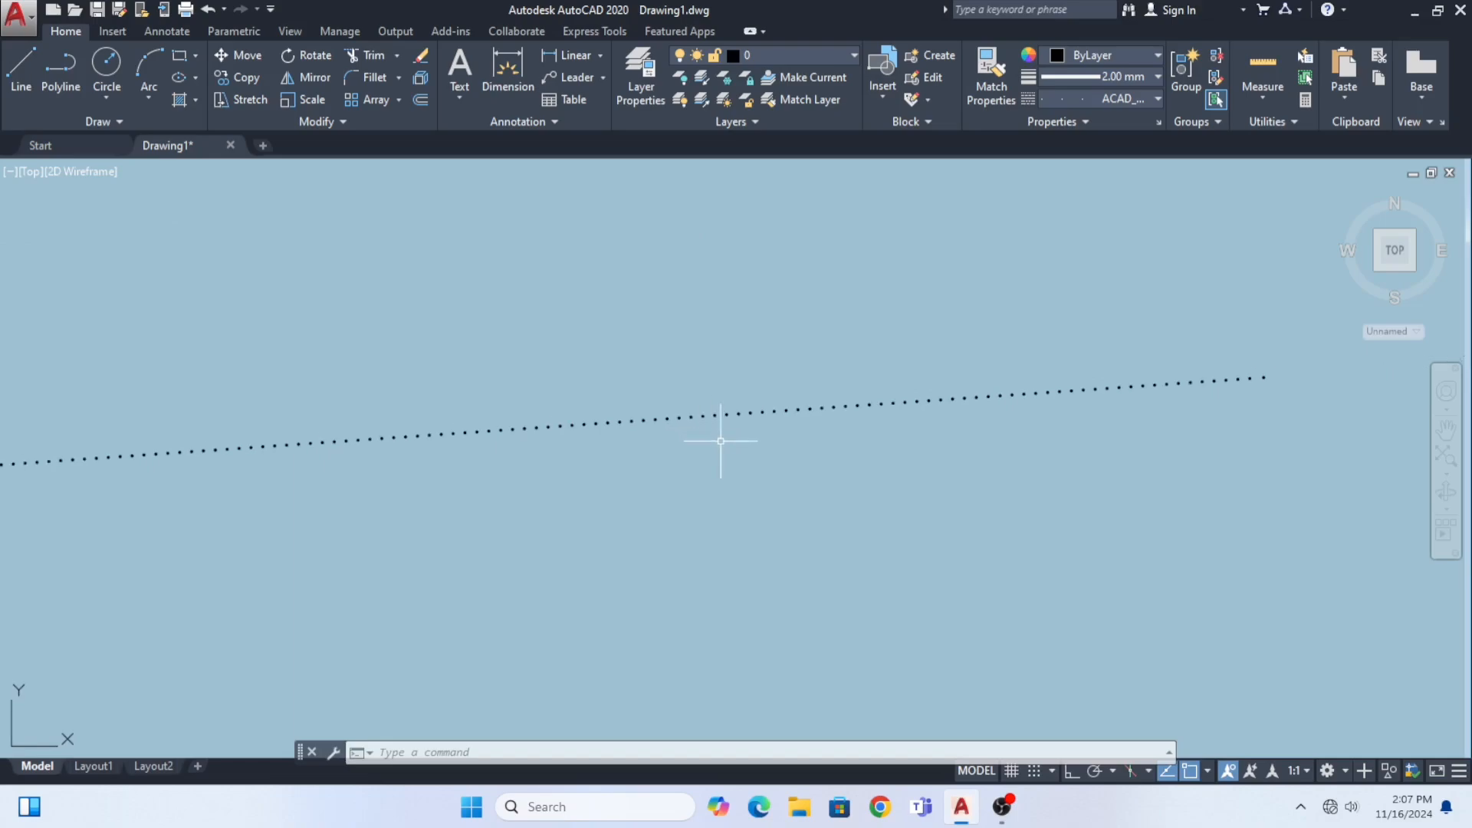
pyautogui.moveTo(720, 441); pyautogui.dragTo(667, 436, button='middle')
pyautogui.moveTo(691, 411); pyautogui.dragTo(695, 418, button='middle')
pyautogui.scroll(-4, 795, 496)
pyautogui.scroll(4, 664, 437)
pyautogui.moveTo(636, 383)
pyautogui.mouseDown(button='middle')
pyautogui.moveTo(620, 419)
pyautogui.moveTo(617, 404)
pyautogui.mouseUp(button='middle')
pyautogui.scroll(-4, 651, 418)
pyautogui.moveTo(651, 411)
pyautogui.mouseDown(button='middle')
pyautogui.moveTo(716, 417)
pyautogui.moveTo(710, 440)
pyautogui.moveTo(762, 437)
pyautogui.mouseUp(button='middle')
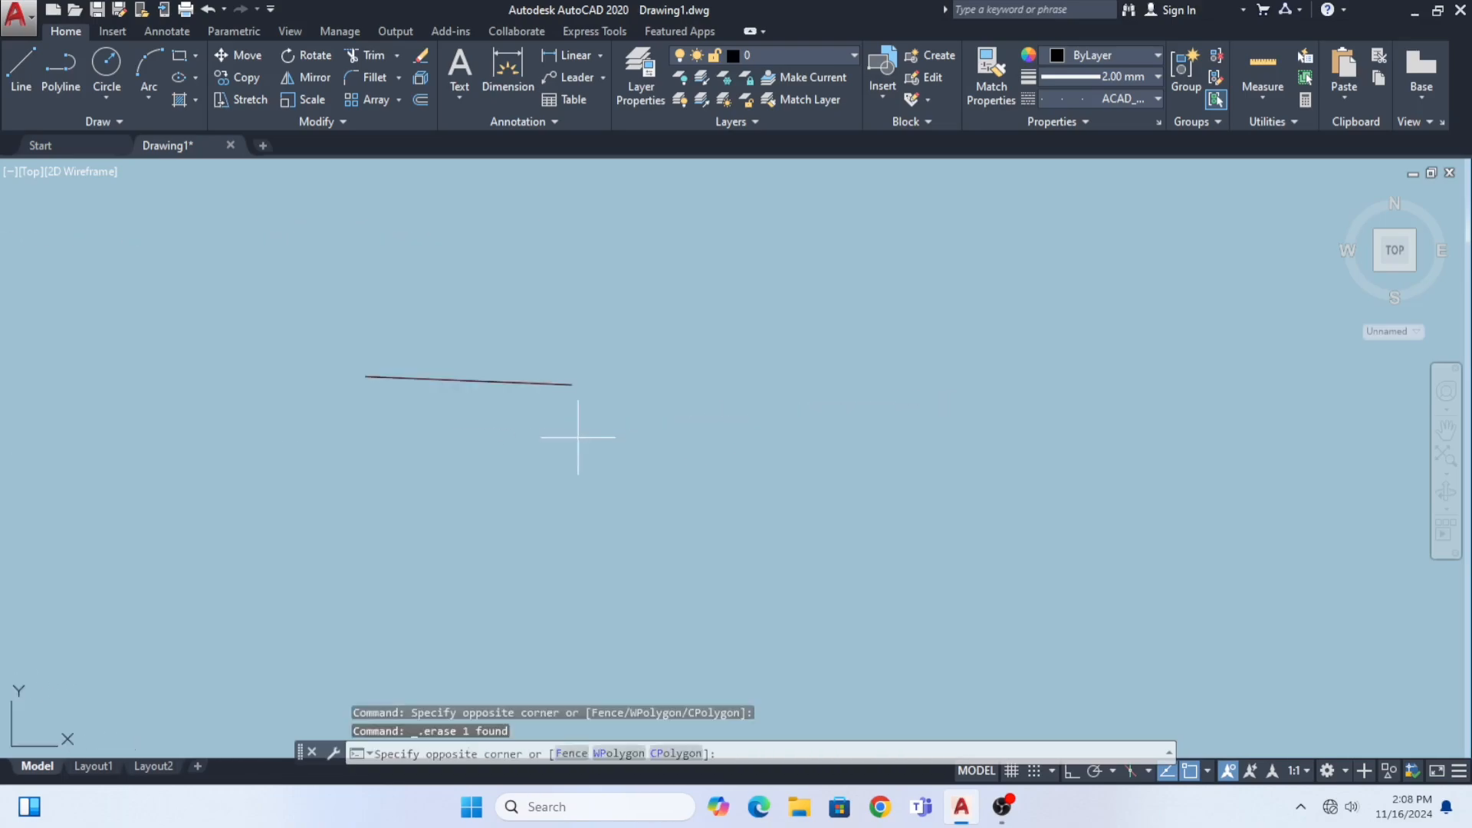
# Step: Erase the two overlapping practice lines and the remaining bent line to the right of the road cross section
pyautogui.click(466, 318)
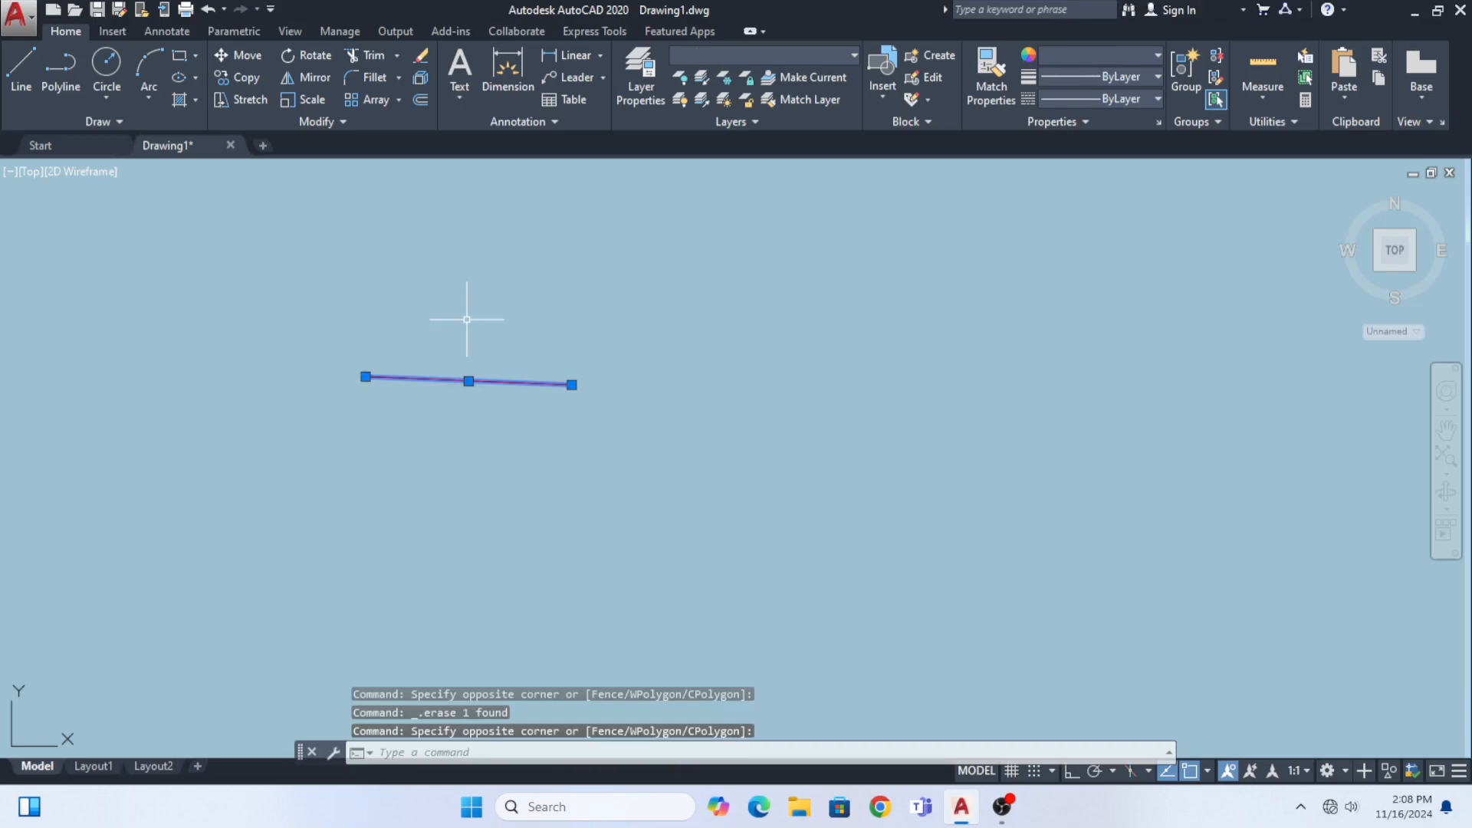
pyautogui.press('Delete')
pyautogui.scroll(-5, 479, 406)
pyautogui.moveTo(401, 443); pyautogui.dragTo(608, 436, button='middle')
pyautogui.click(600, 457)
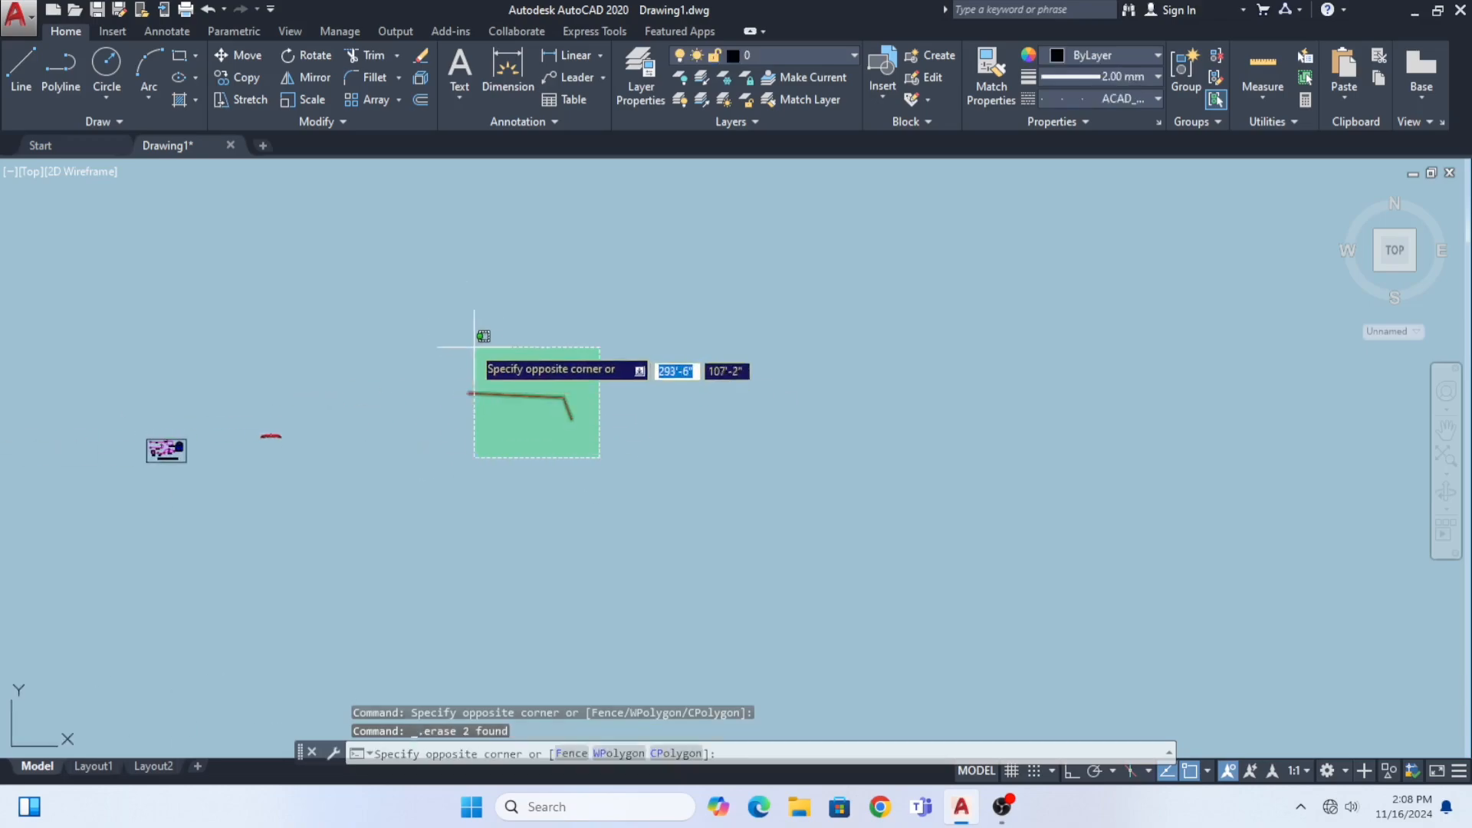
pyautogui.click(473, 346)
pyautogui.press('Delete')
# Step: Examine the road cross section drawing, highlighting the red polylines on both sides of the centerline and inspecting the hatched layers around them
pyautogui.moveTo(312, 476); pyautogui.dragTo(666, 484, button='middle')
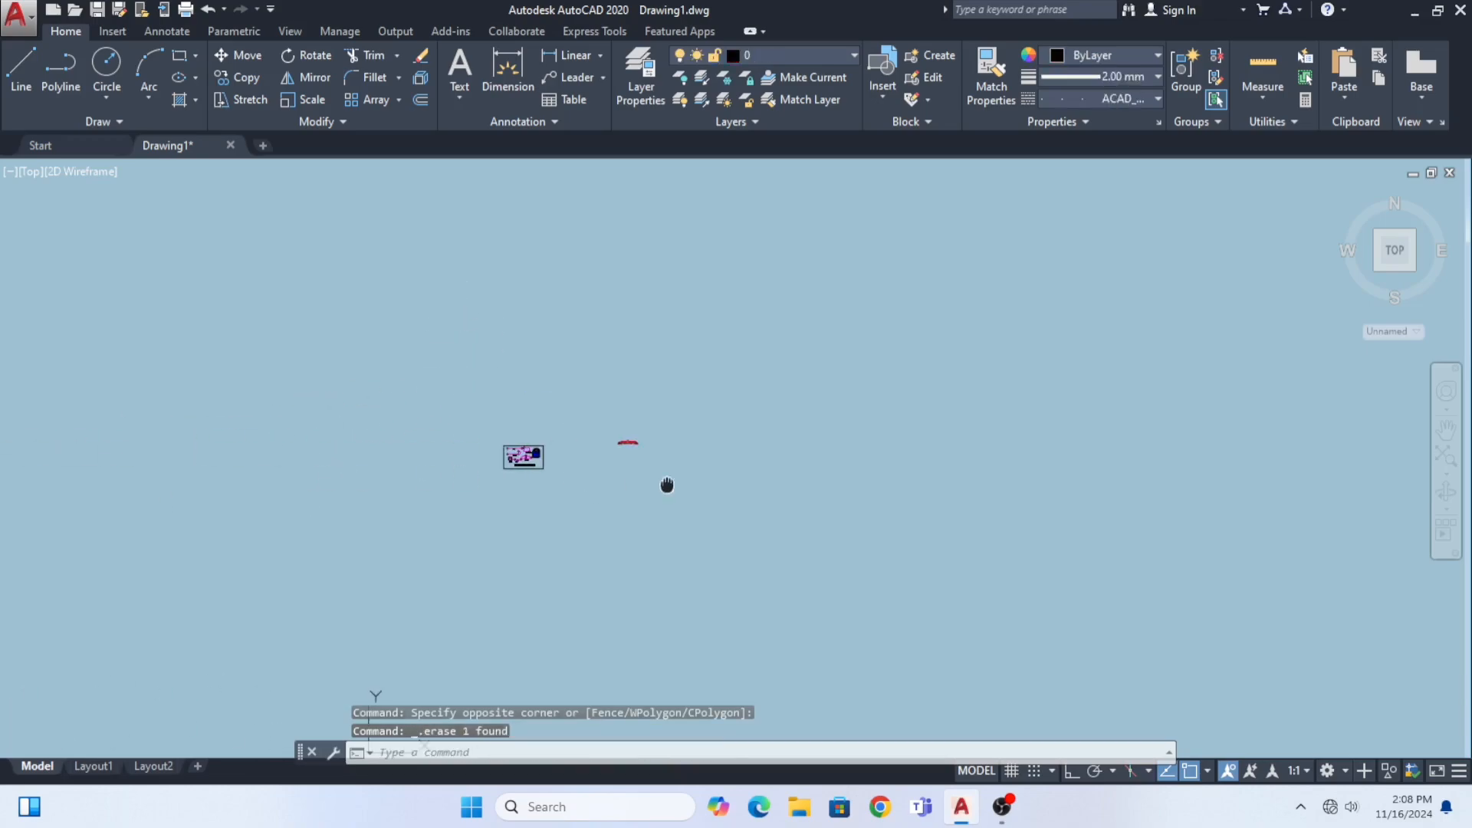
pyautogui.scroll(10, 634, 463)
pyautogui.moveTo(591, 364)
pyautogui.mouseDown(button='middle')
pyautogui.moveTo(774, 545)
pyautogui.moveTo(887, 565)
pyautogui.mouseUp(button='middle')
pyautogui.scroll(2, 713, 467)
pyautogui.moveTo(713, 467)
pyautogui.mouseDown(button='middle')
pyautogui.moveTo(817, 477)
pyautogui.moveTo(799, 497)
pyautogui.moveTo(857, 482)
pyautogui.mouseUp(button='middle')
pyautogui.scroll(-2, 803, 480)
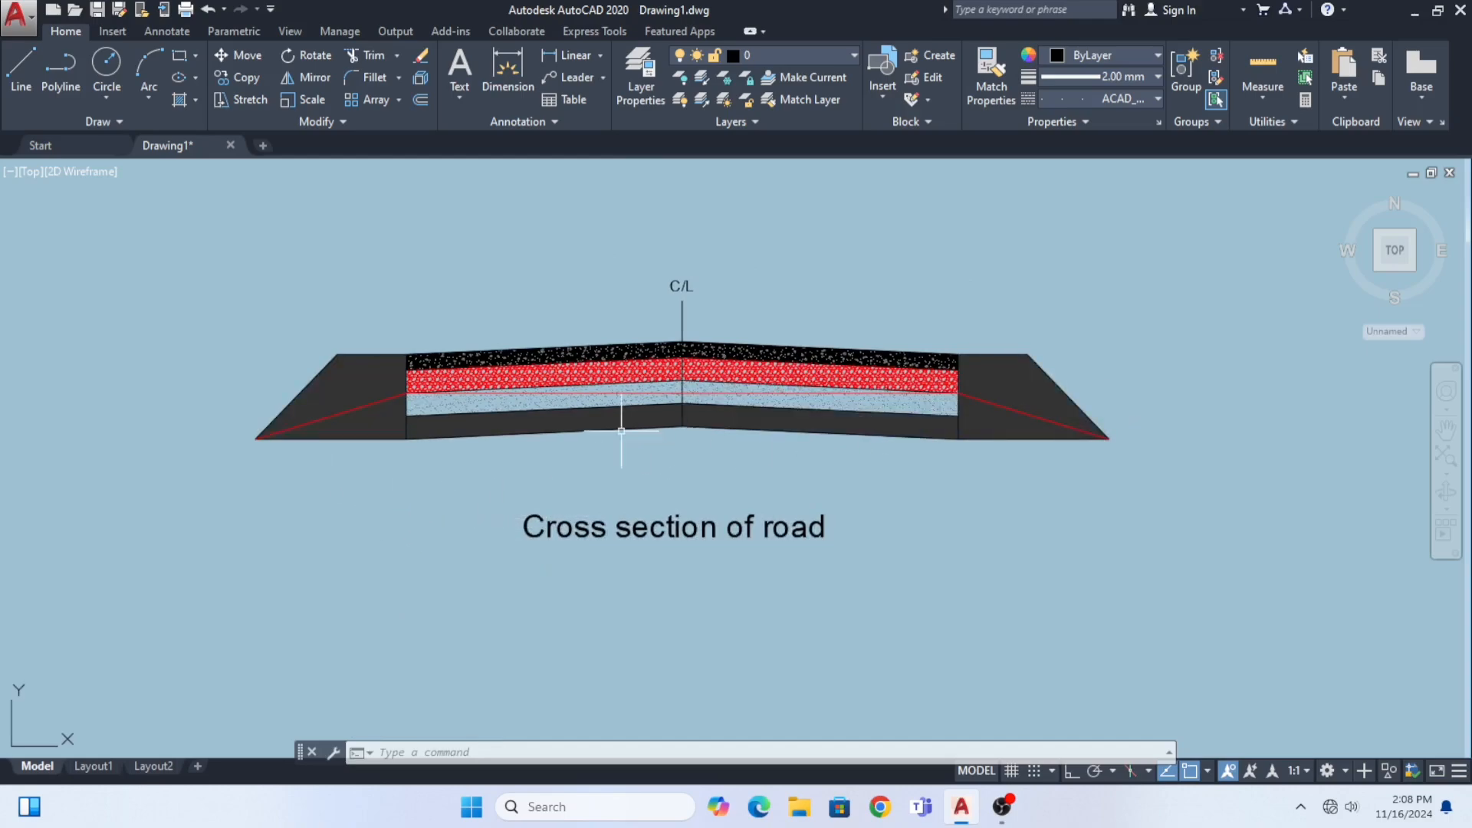
pyautogui.click(353, 409)
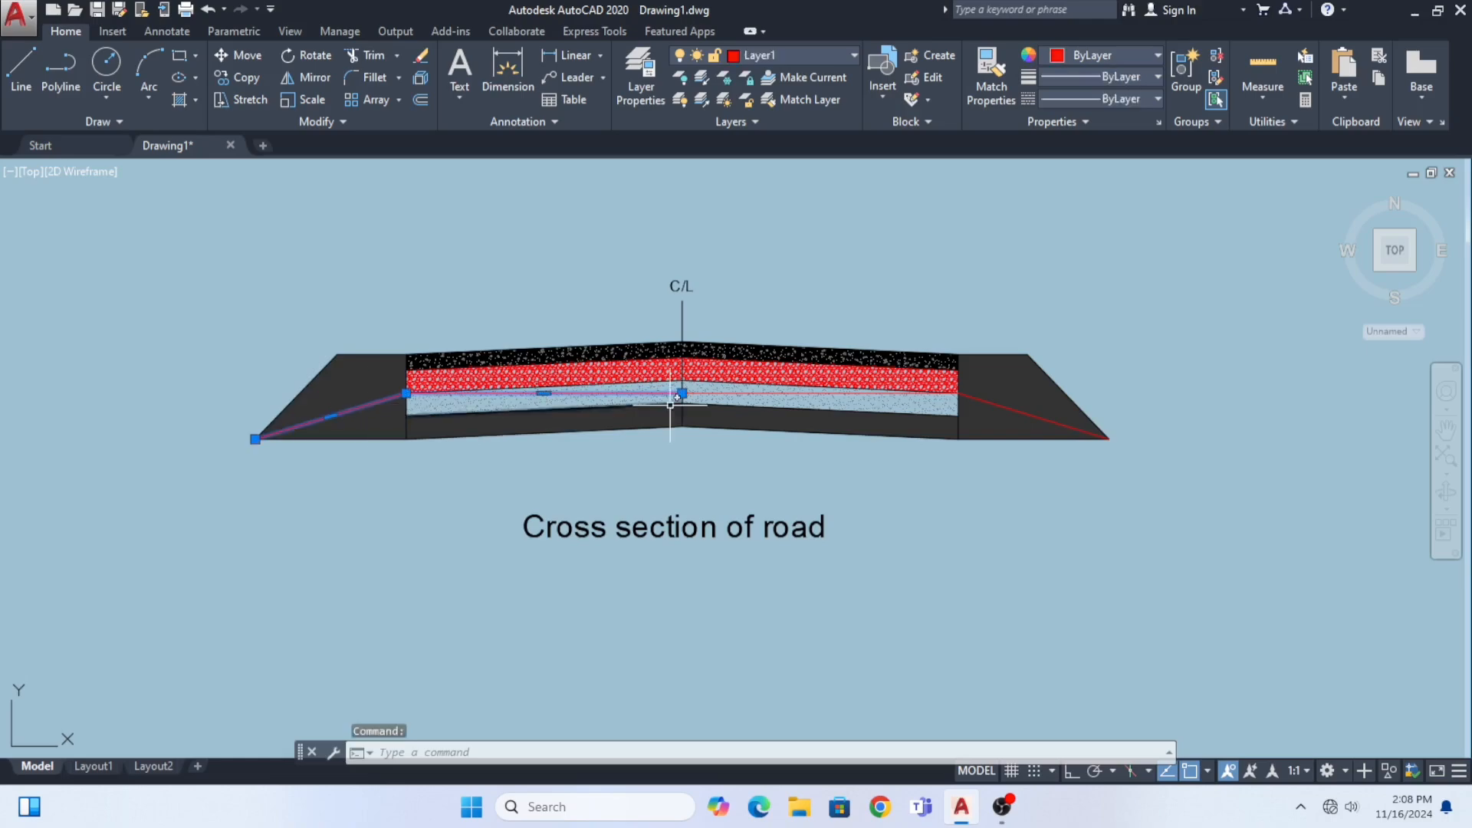
pyautogui.click(993, 404)
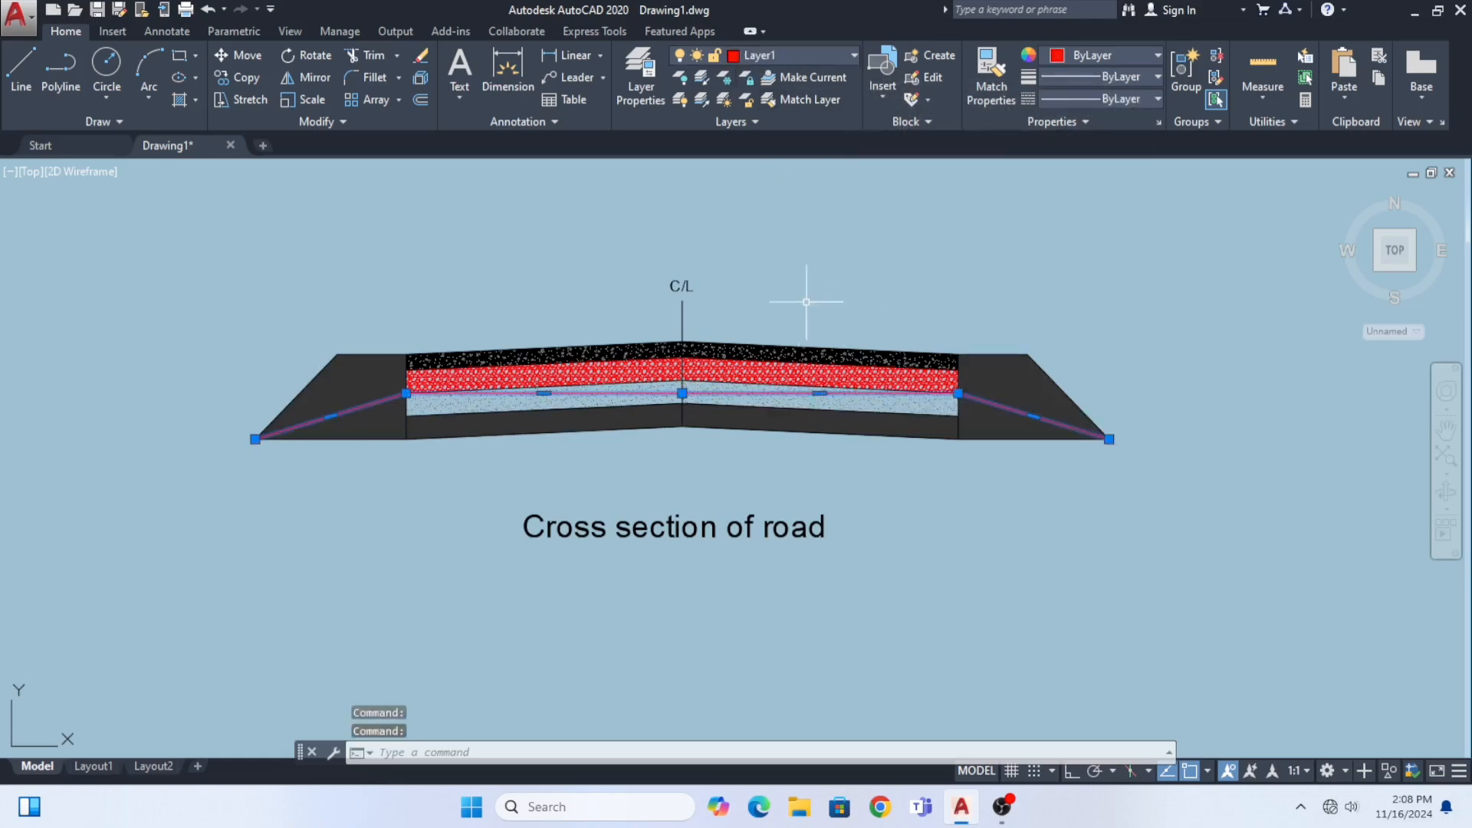
pyautogui.press('Escape')
pyautogui.scroll(4, 673, 408)
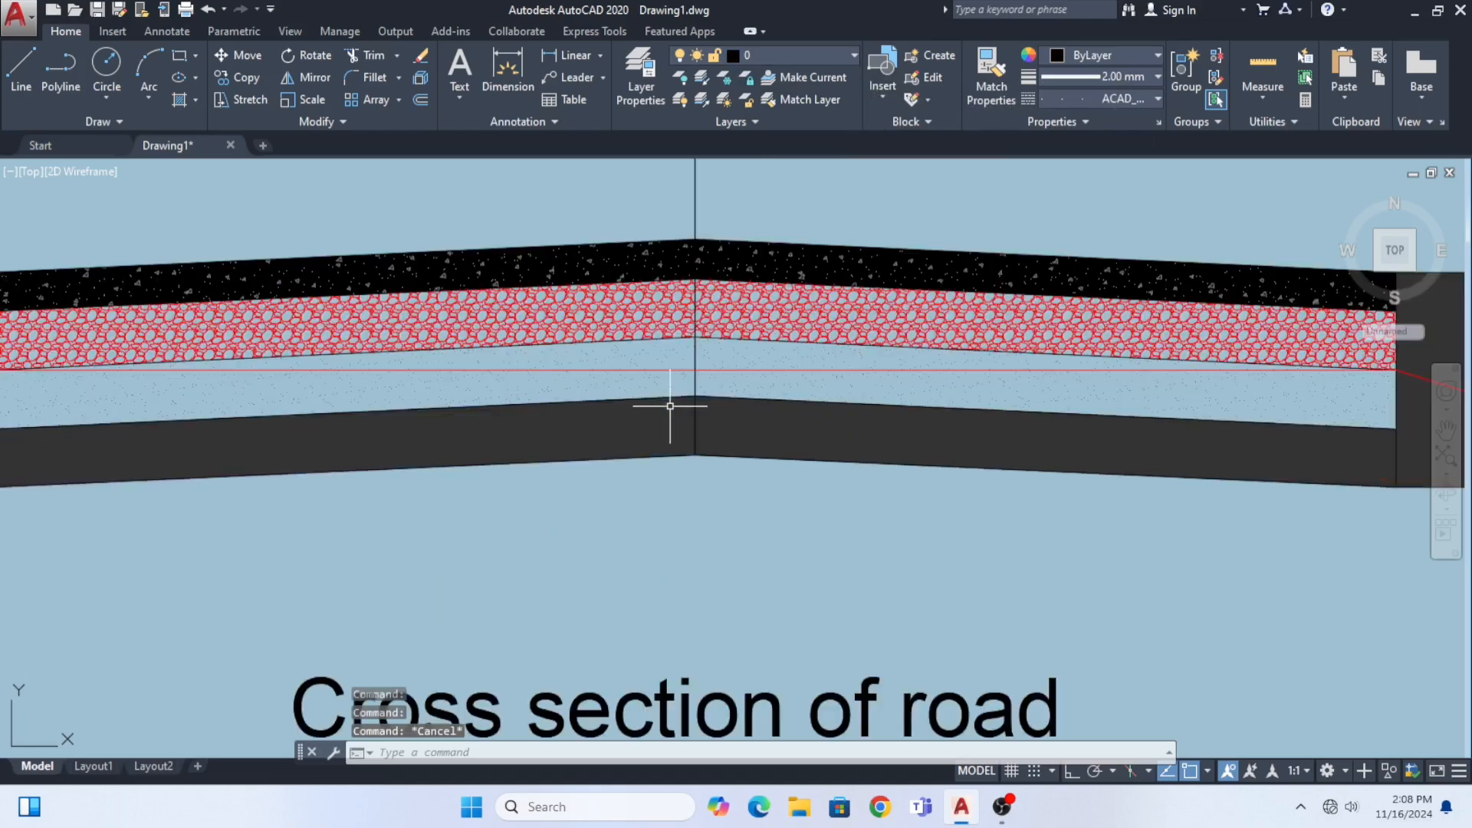
pyautogui.scroll(-2, 636, 376)
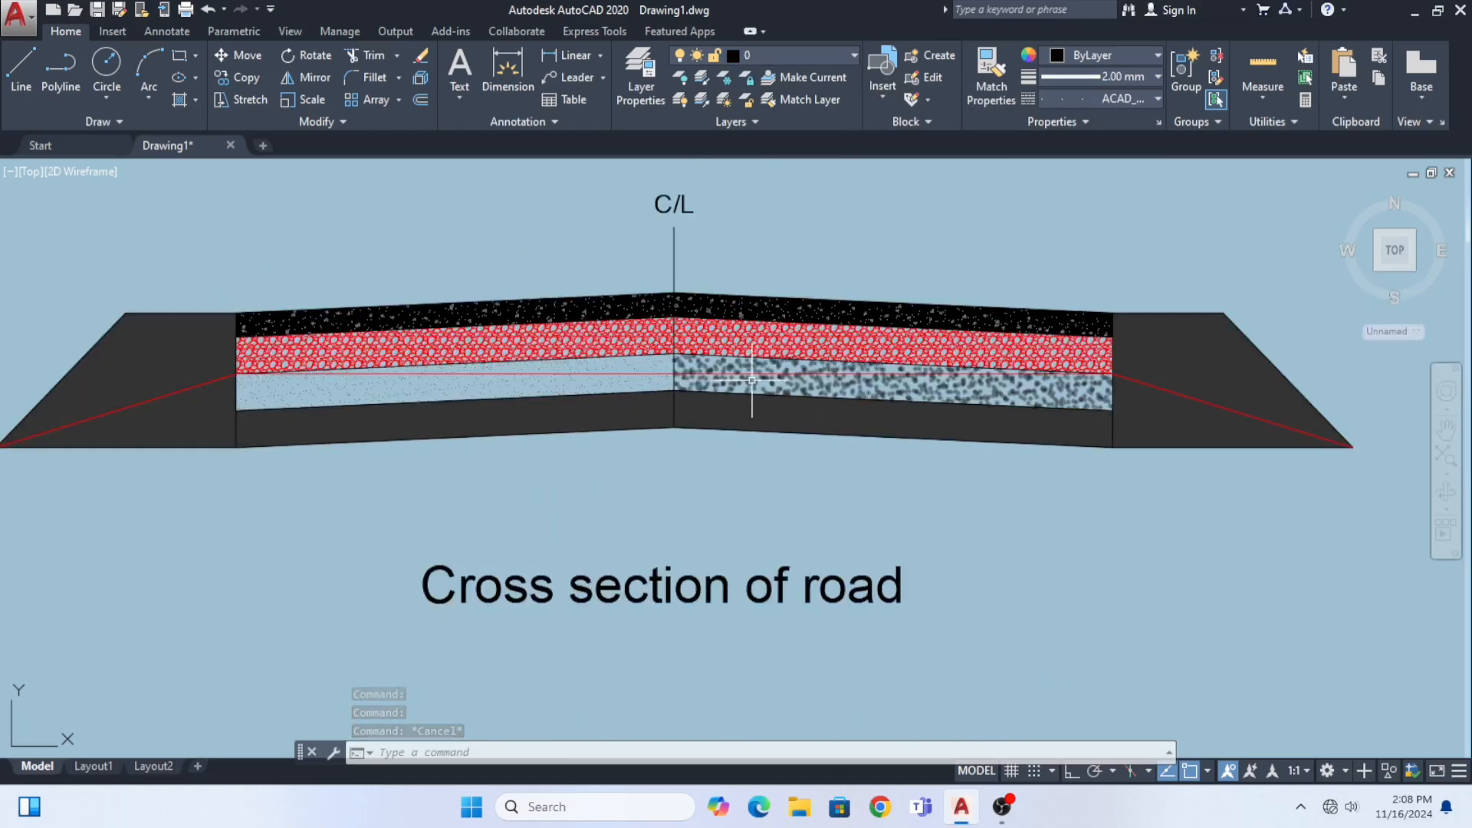
pyautogui.moveTo(756, 382)
pyautogui.mouseDown(button='middle')
pyautogui.moveTo(824, 390)
pyautogui.moveTo(757, 388)
pyautogui.mouseUp(button='middle')
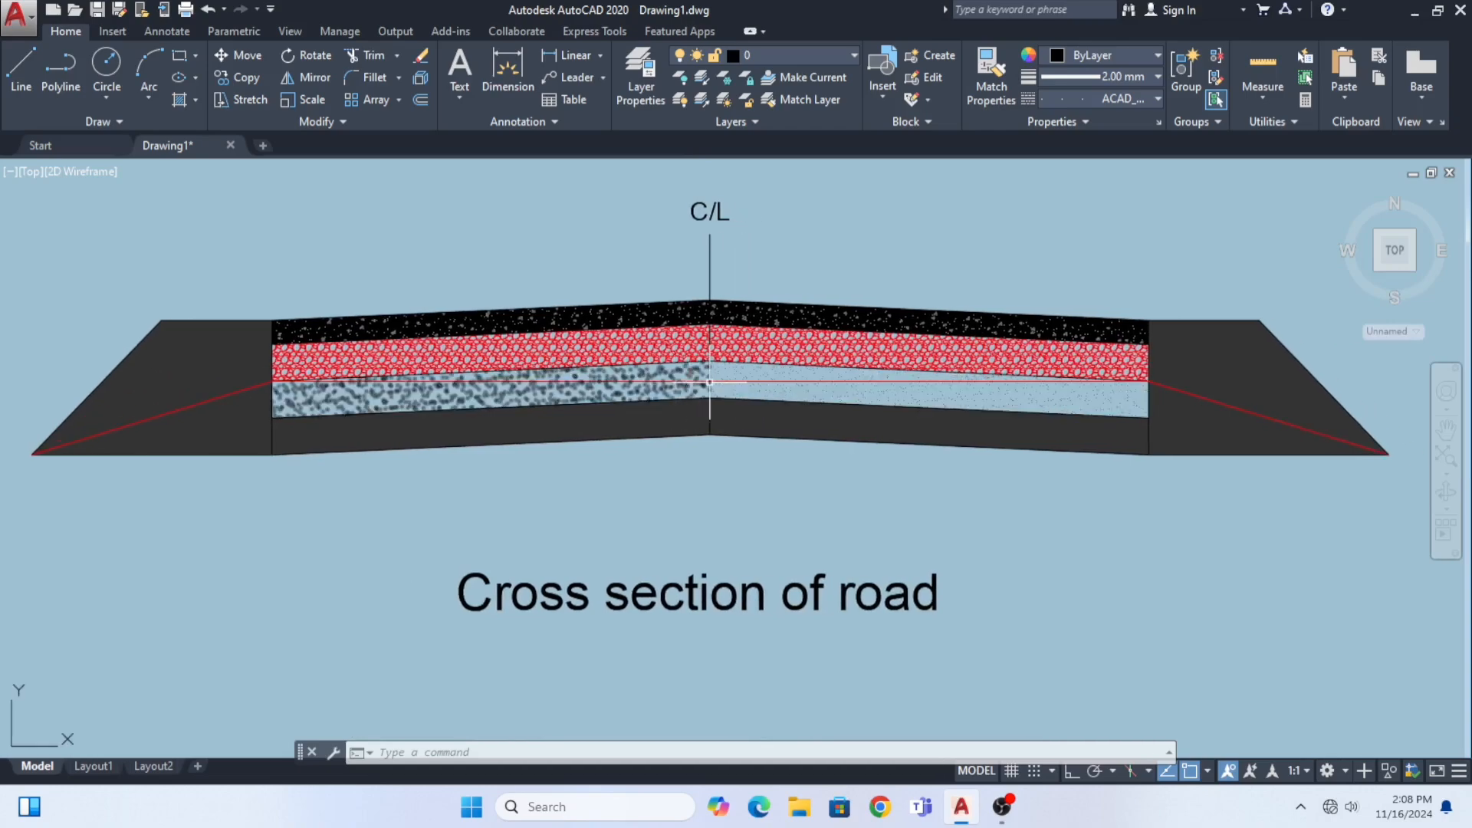